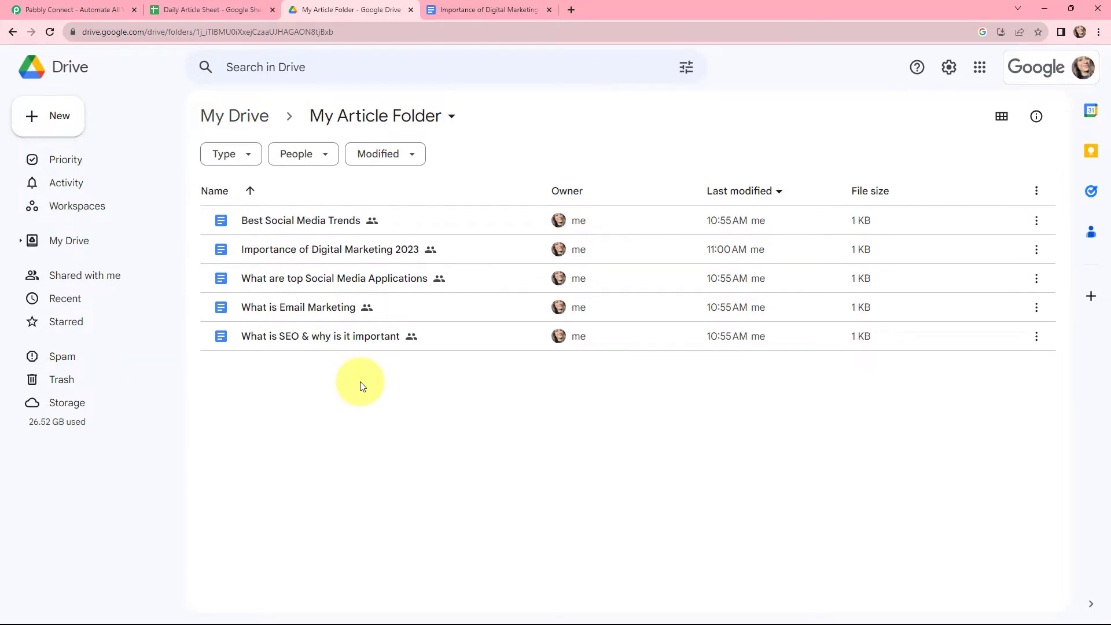
Switch to the Pabbly Connect website, sign in to the account and open the Pabbly Connect dashboard.
key(ctrl+shift+Tab)
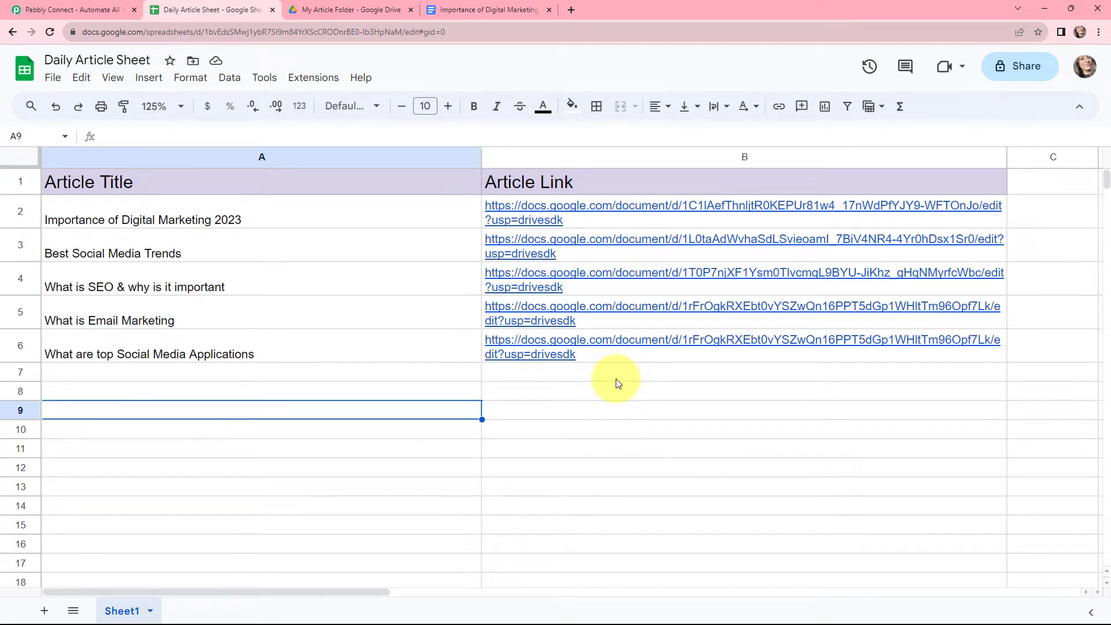
key(ctrl+shift+Tab)
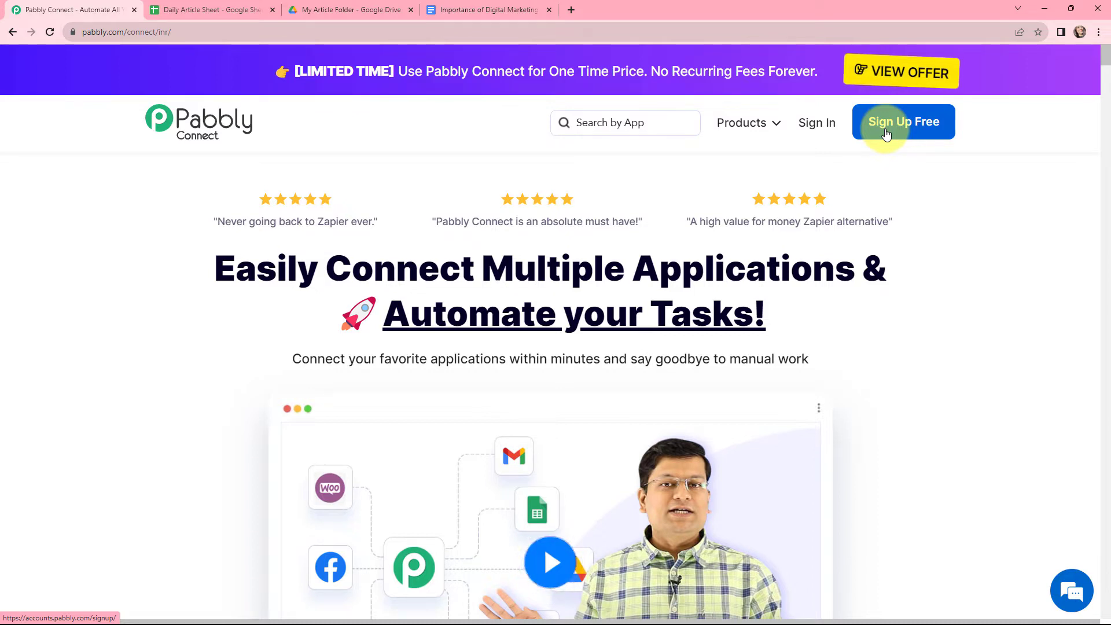
click(810, 125)
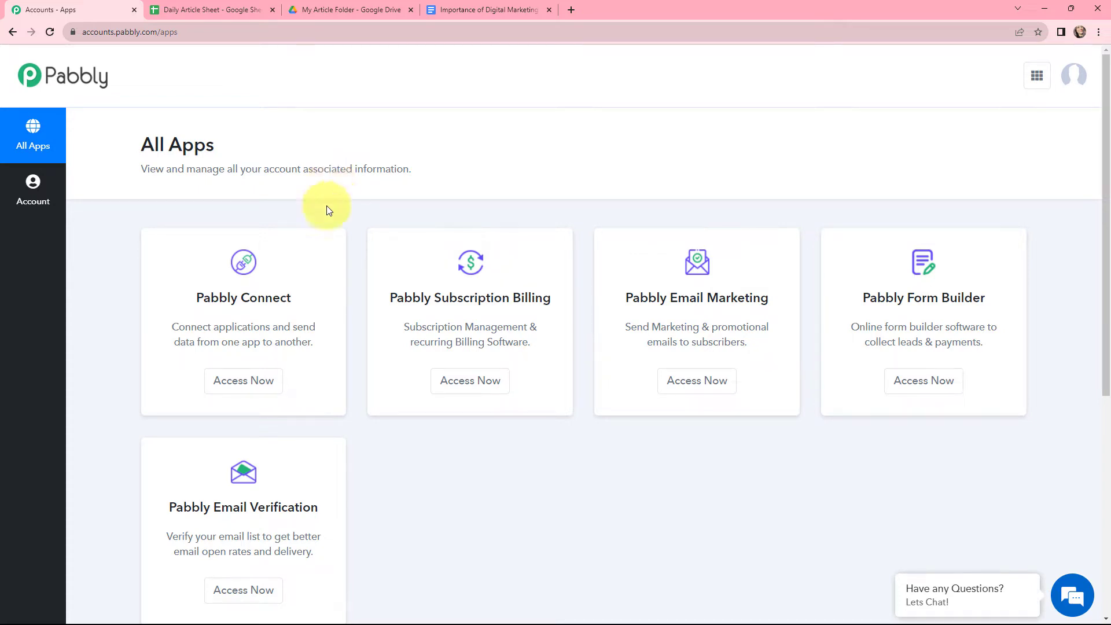
click(243, 385)
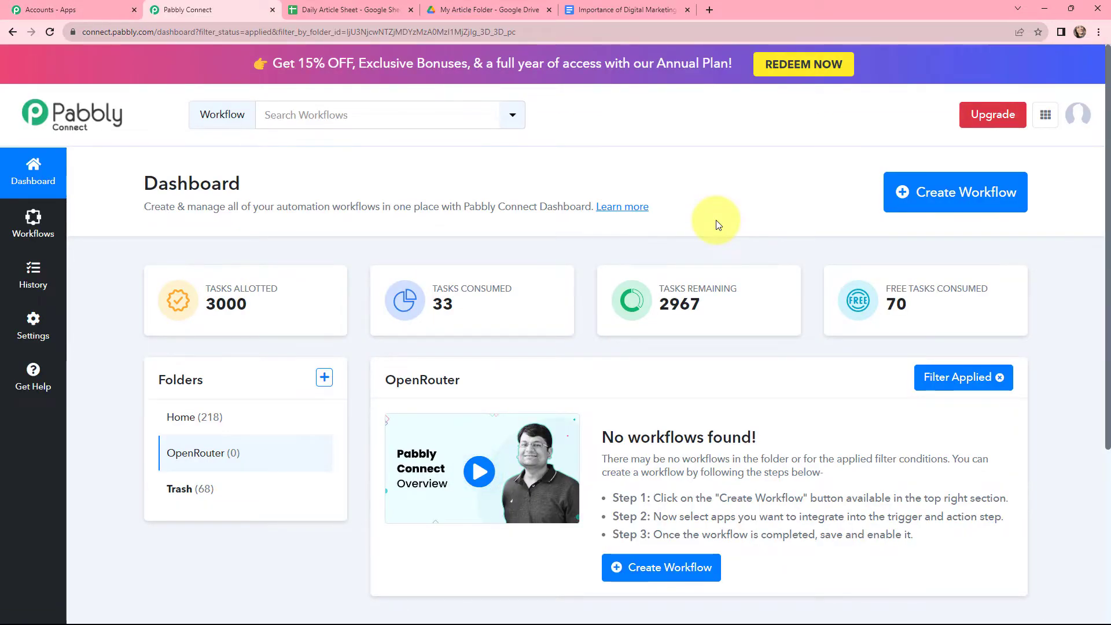
Create a workflow named "Write Articles in Bulk | OpenRouter Automation" in the OpenRouter folder.
click(921, 204)
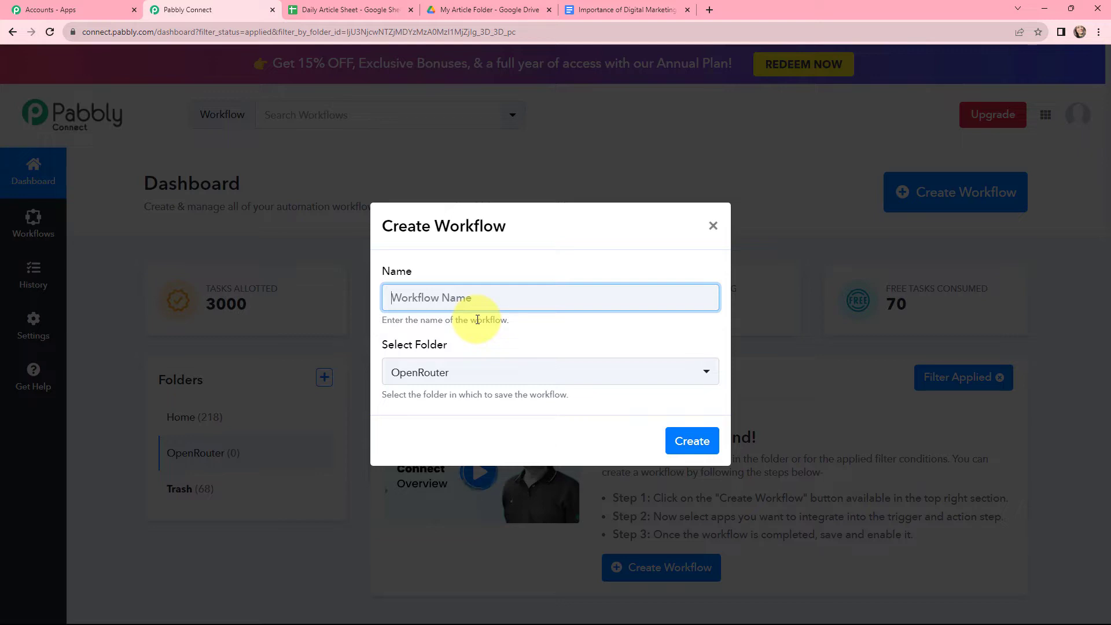
text(Write Articles in Bulk | OpenRouter Automation)
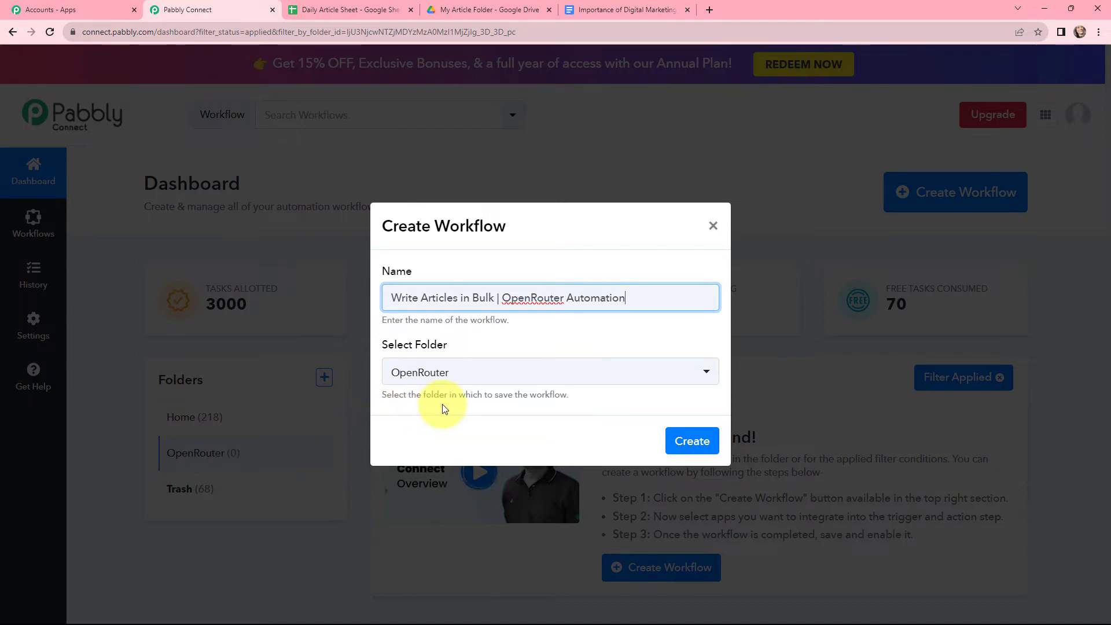
click(687, 435)
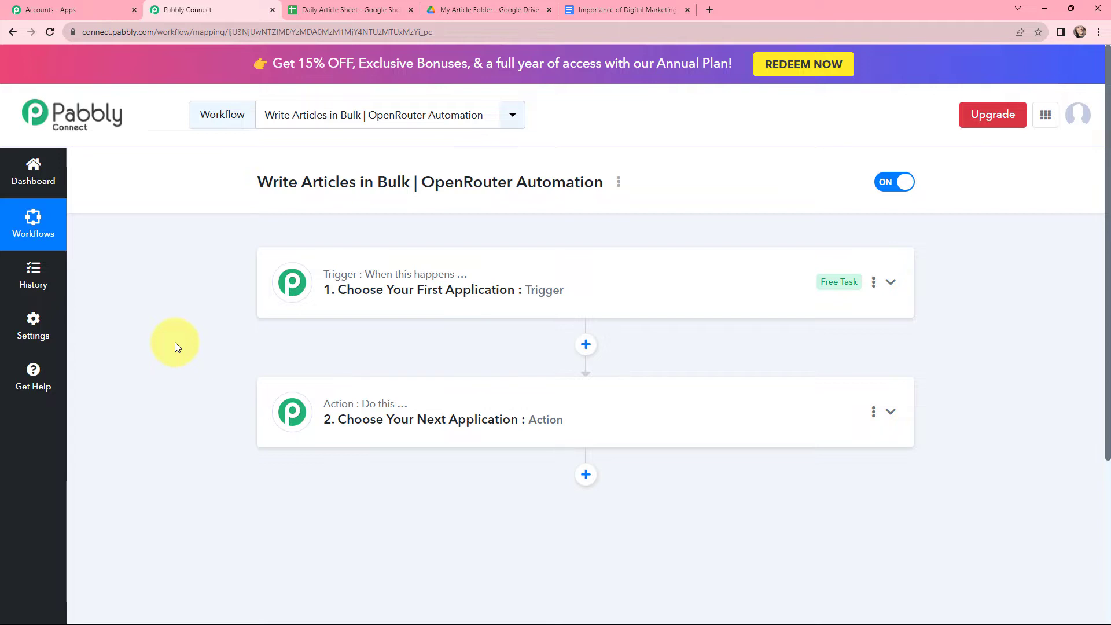
Choose Google Sheets as the trigger application of the new workflow.
mouse_move(339, 280)
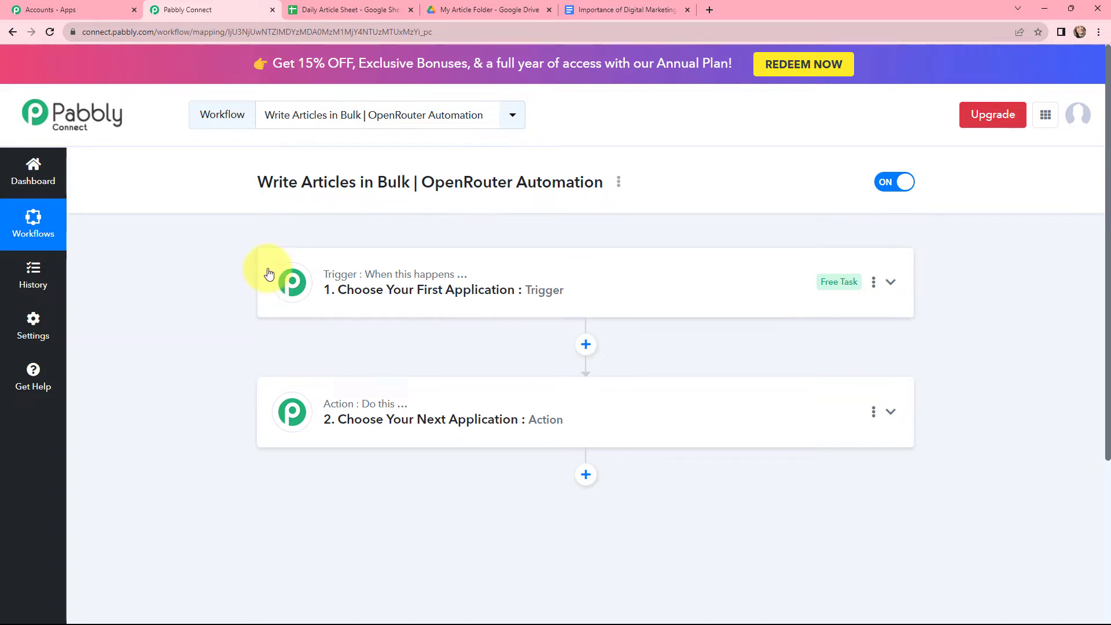
click(268, 273)
scroll(363, 318, down, 1)
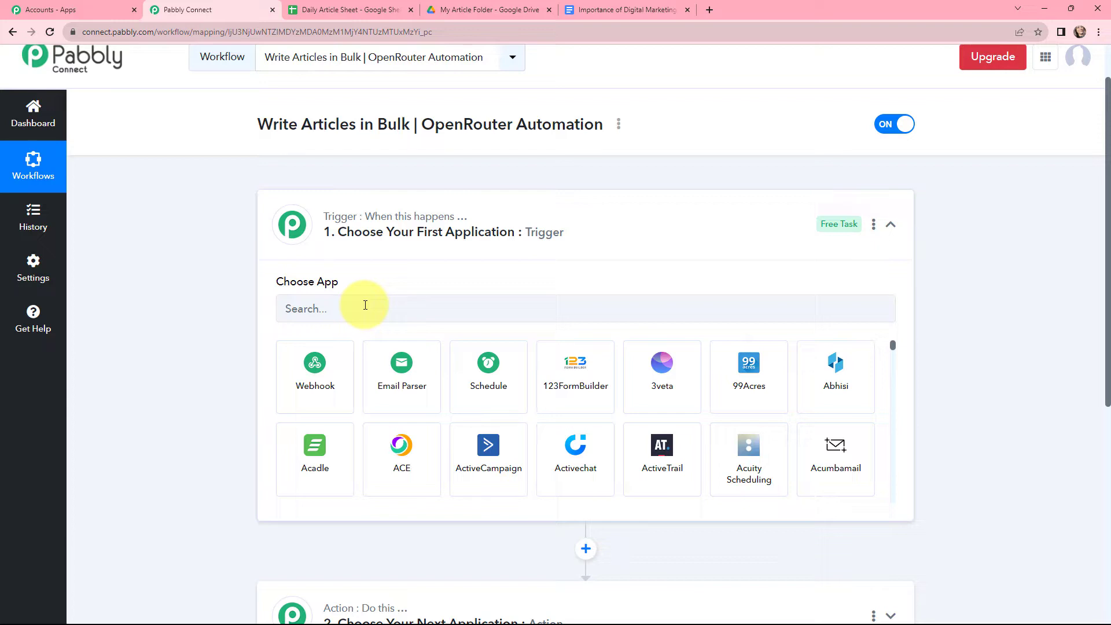
click(365, 305)
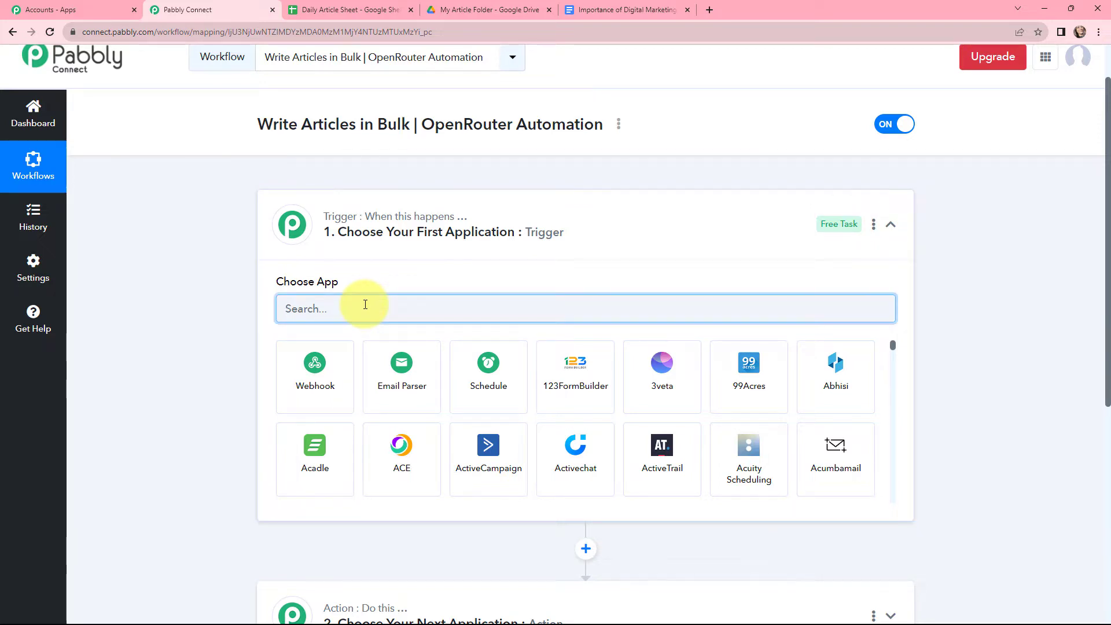
text(googl)
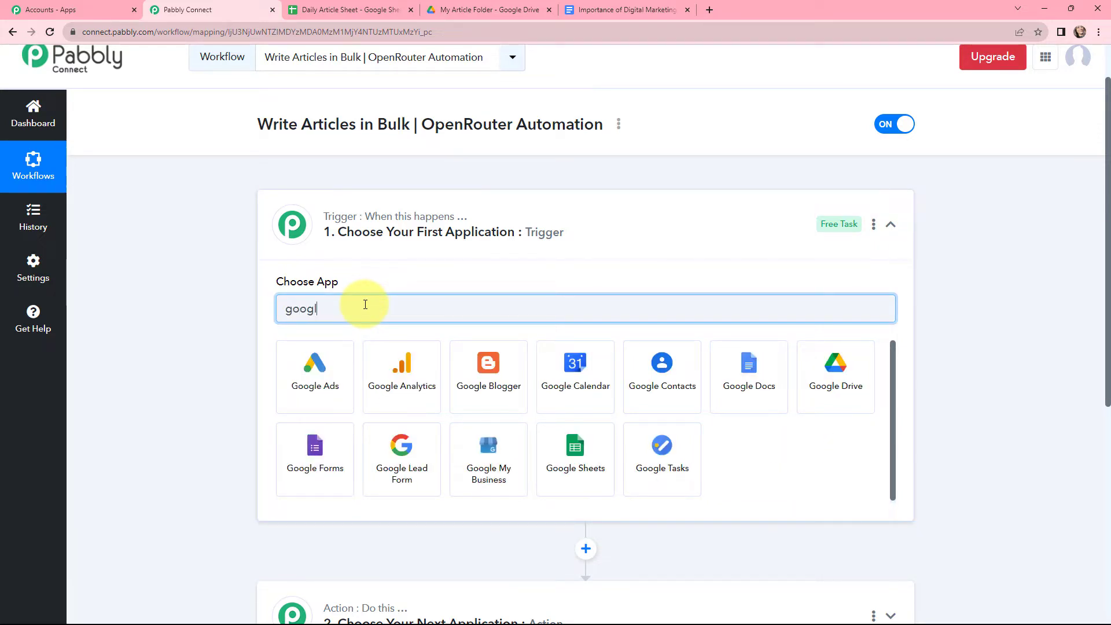
text(e sh)
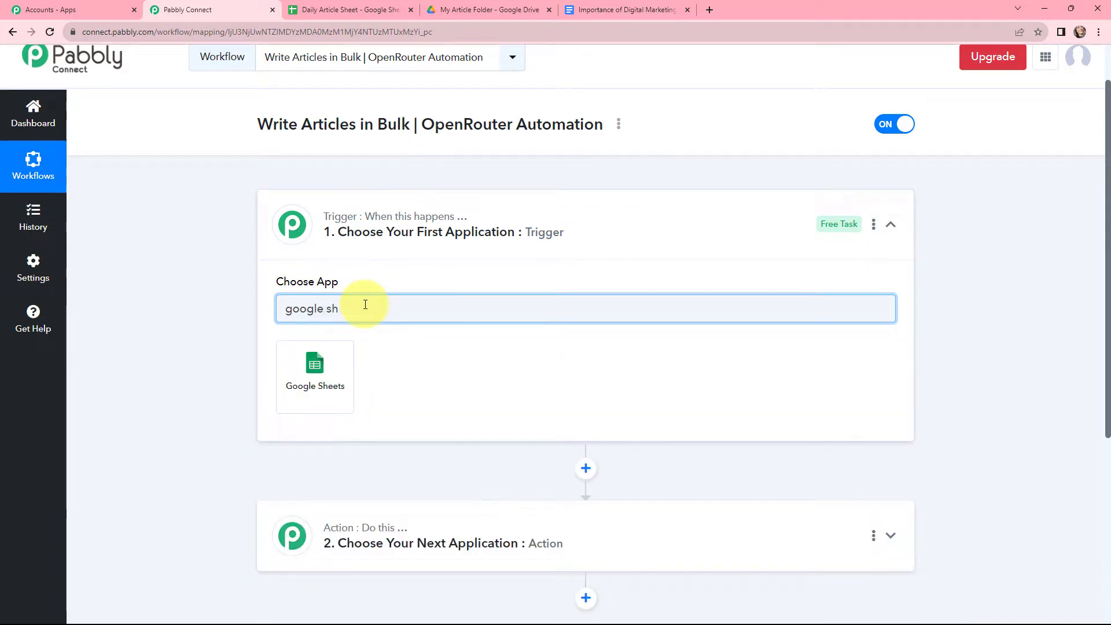
click(312, 366)
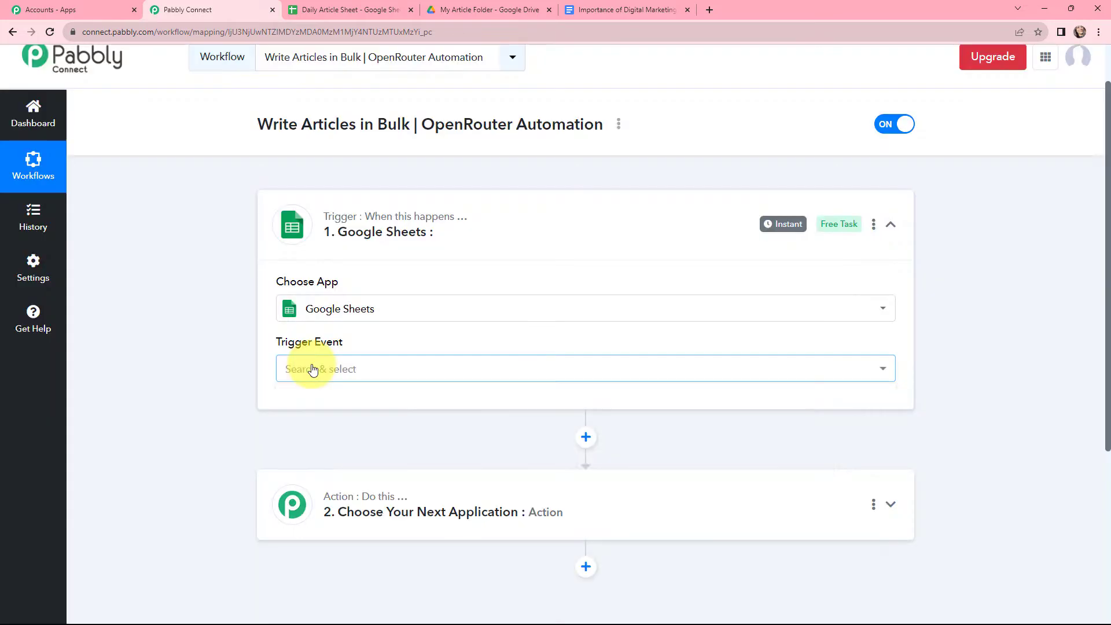
Set the trigger event to New or Updated Spreadsheet Row and review the webhook setup instructions below it.
click(312, 368)
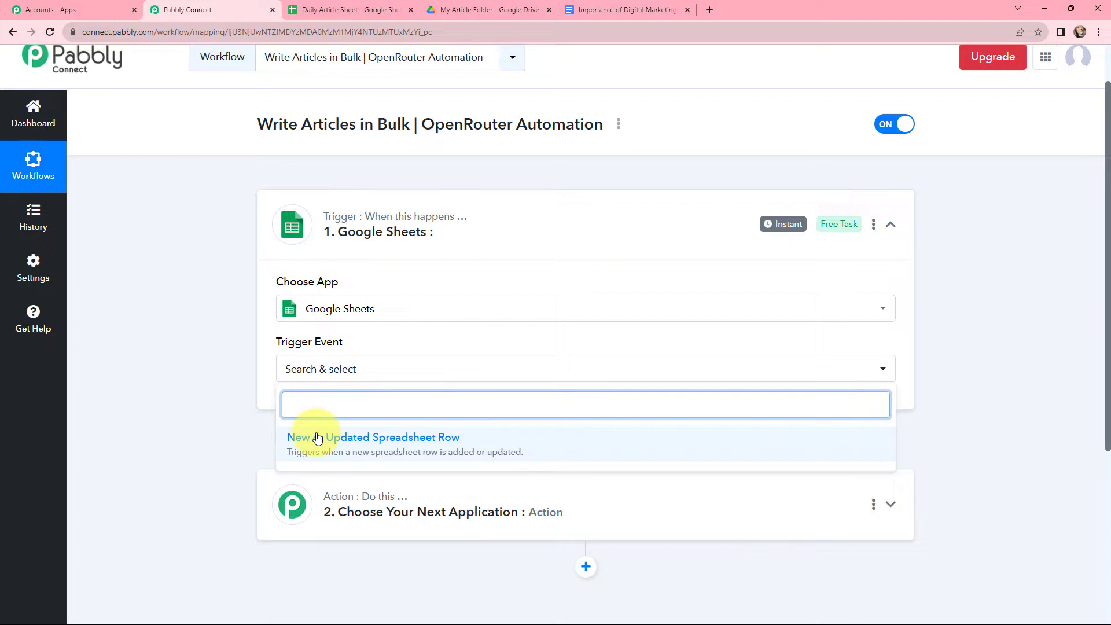
click(317, 438)
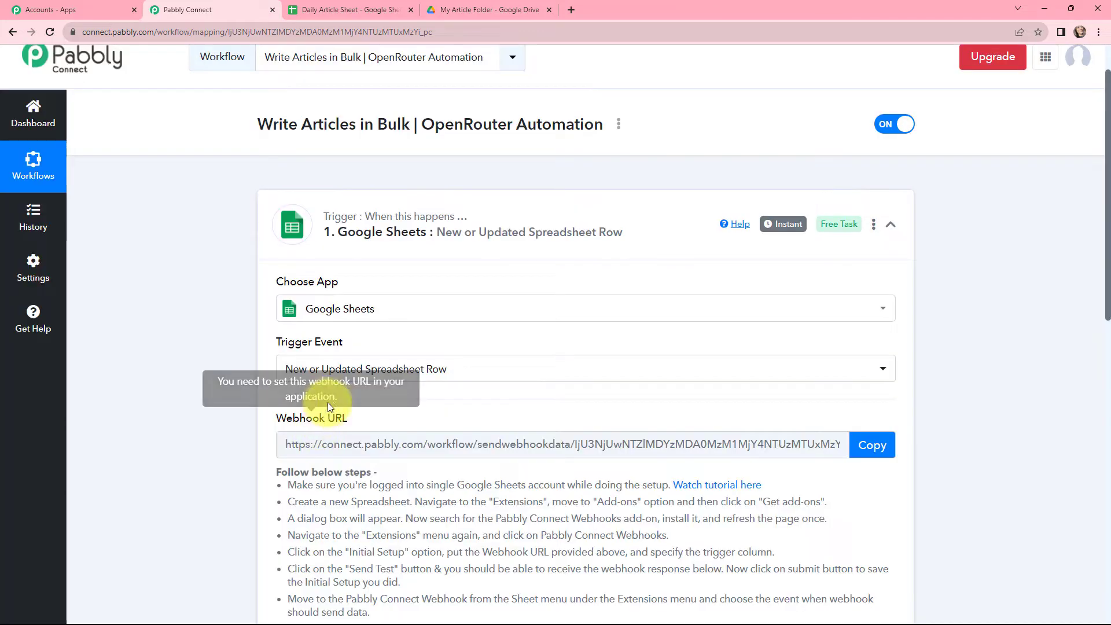
scroll(328, 402, down, 1)
scroll(335, 392, down, 2)
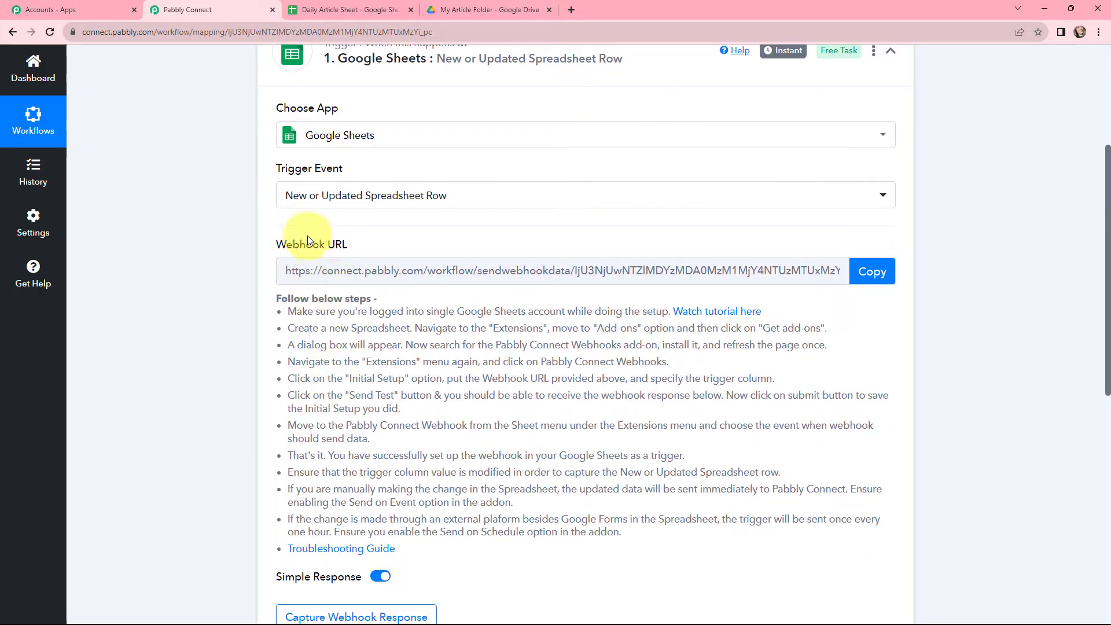
drag(275, 297, 484, 554)
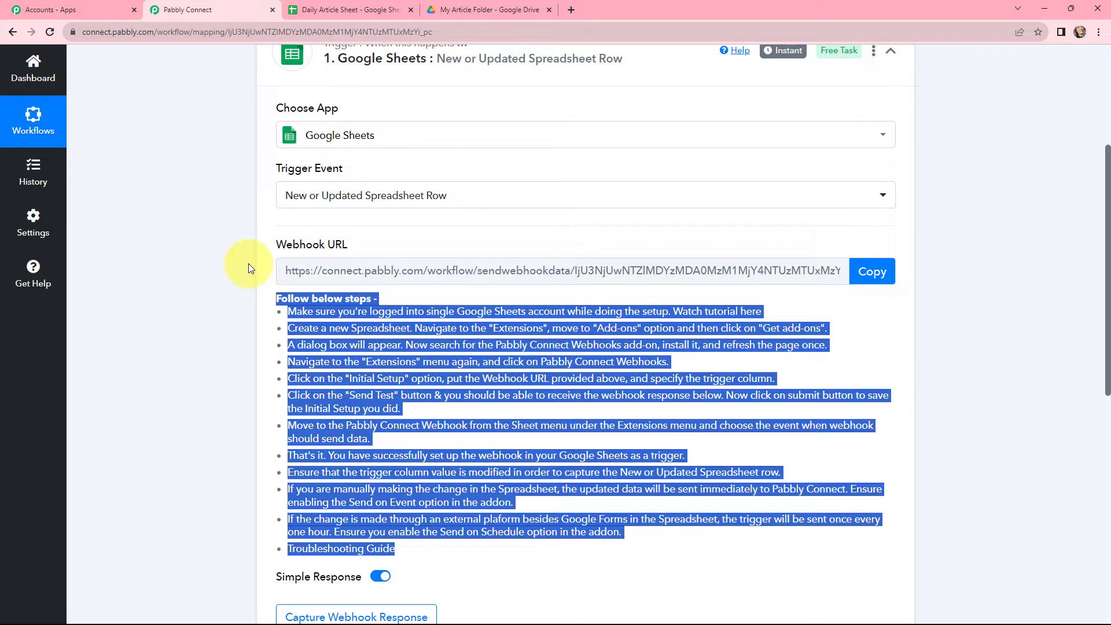
From the Daily Article Sheet in Google Sheets, look up the Pabbly Connect Webhooks add-on in the Workspace Marketplace, then close the marketplace.
click(336, 9)
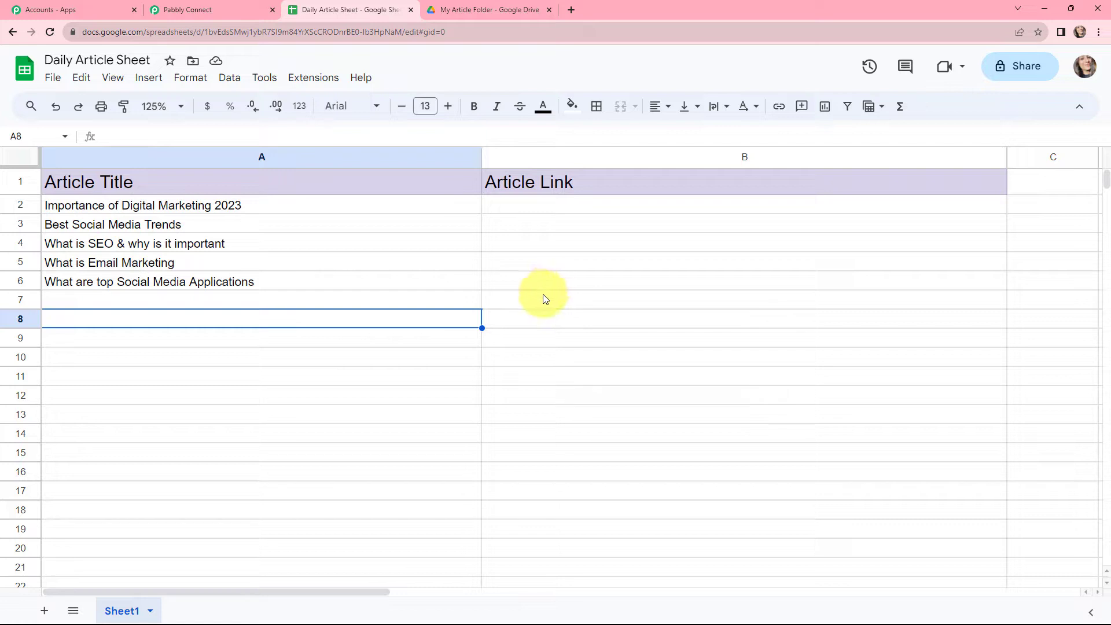
click(309, 78)
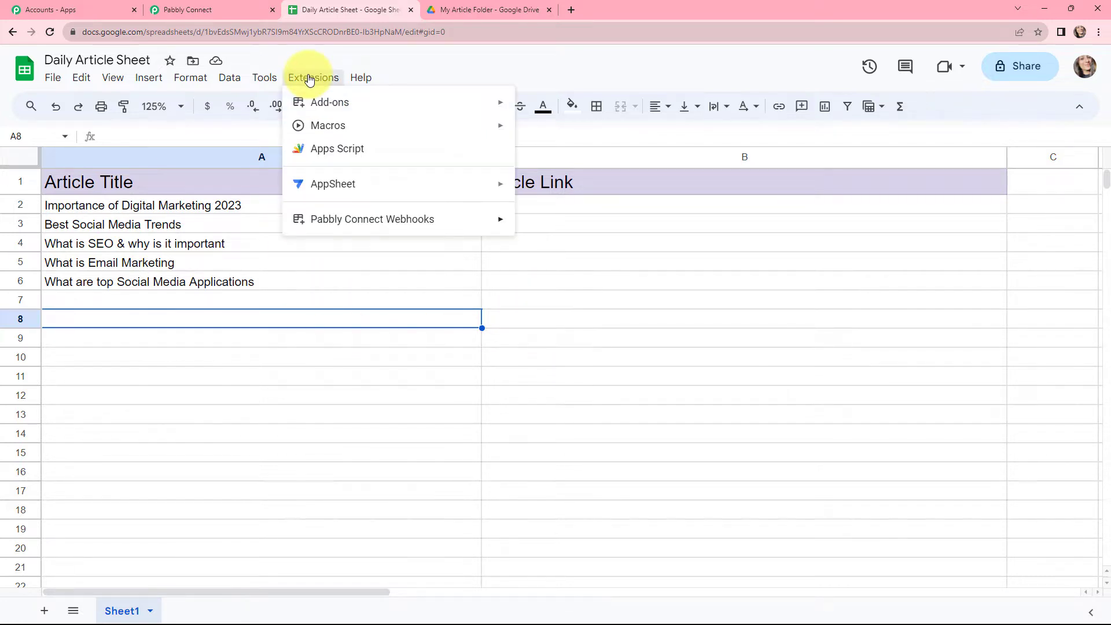
mouse_move(322, 219)
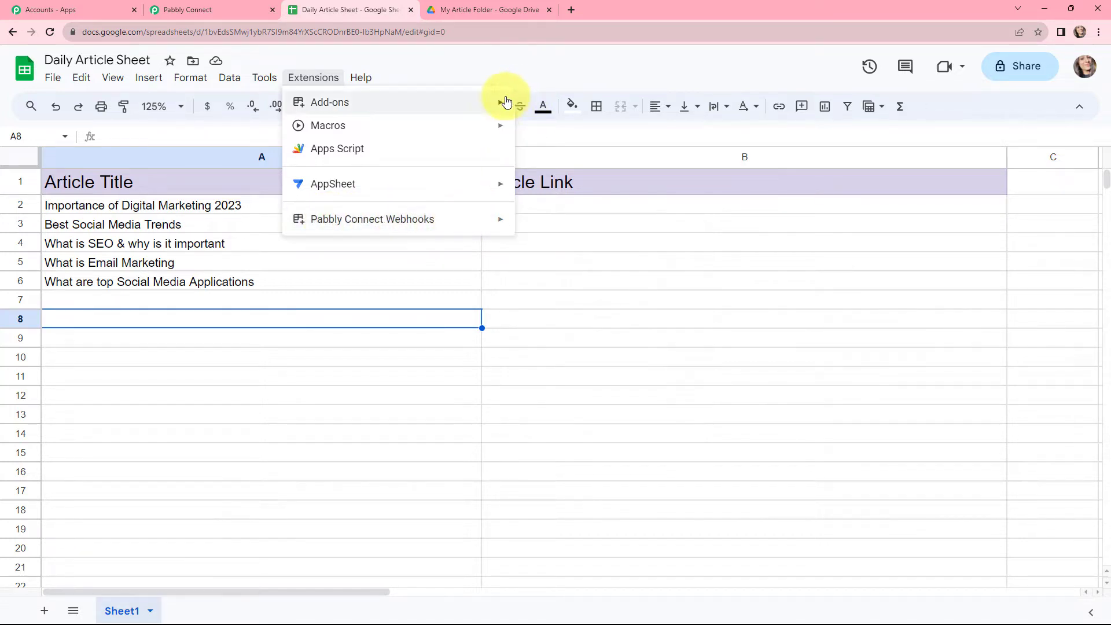
mouse_move(504, 102)
click(550, 105)
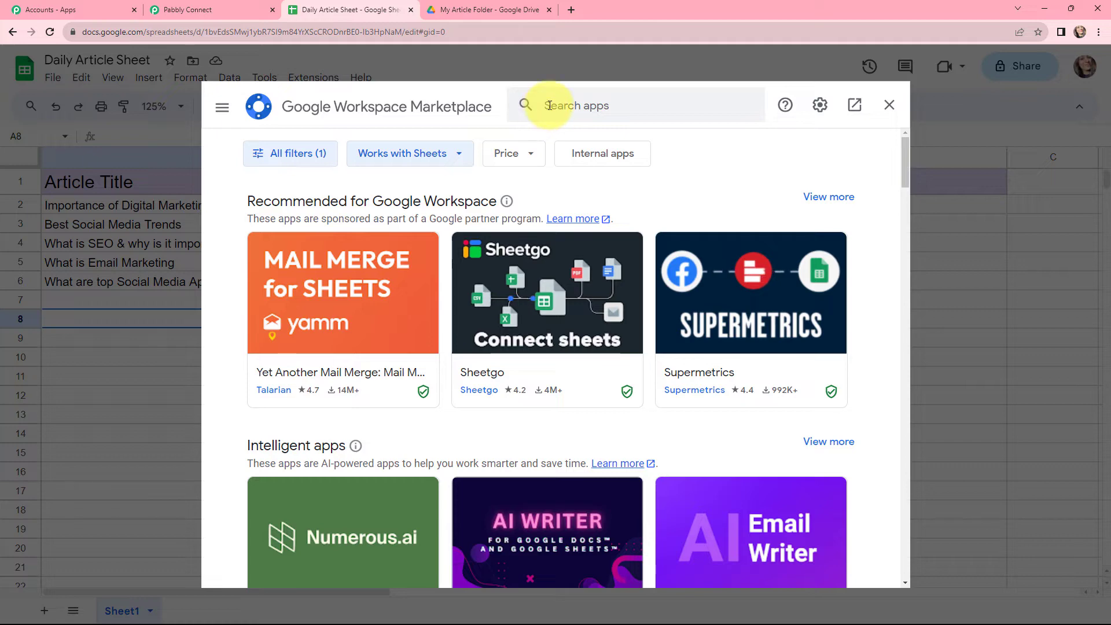
text(p)
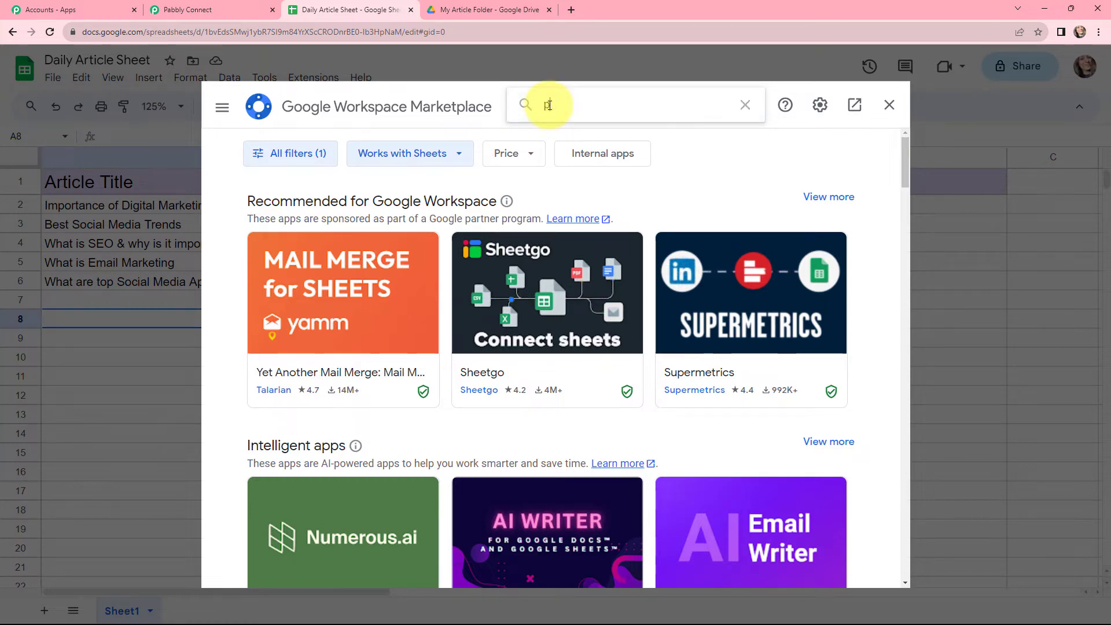
text(abbly c)
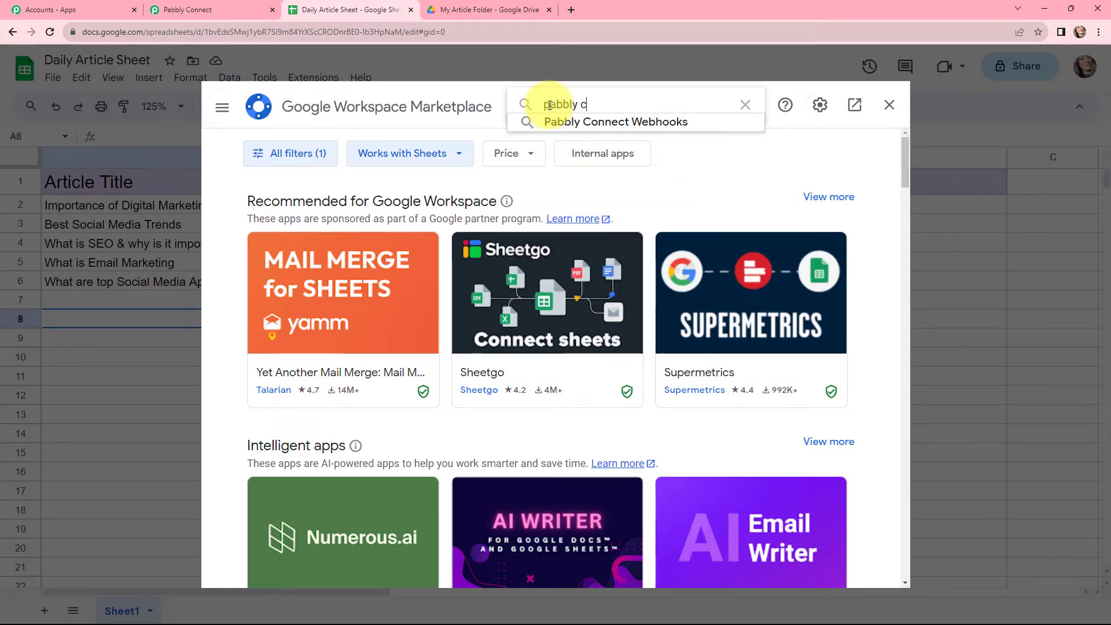
click(561, 119)
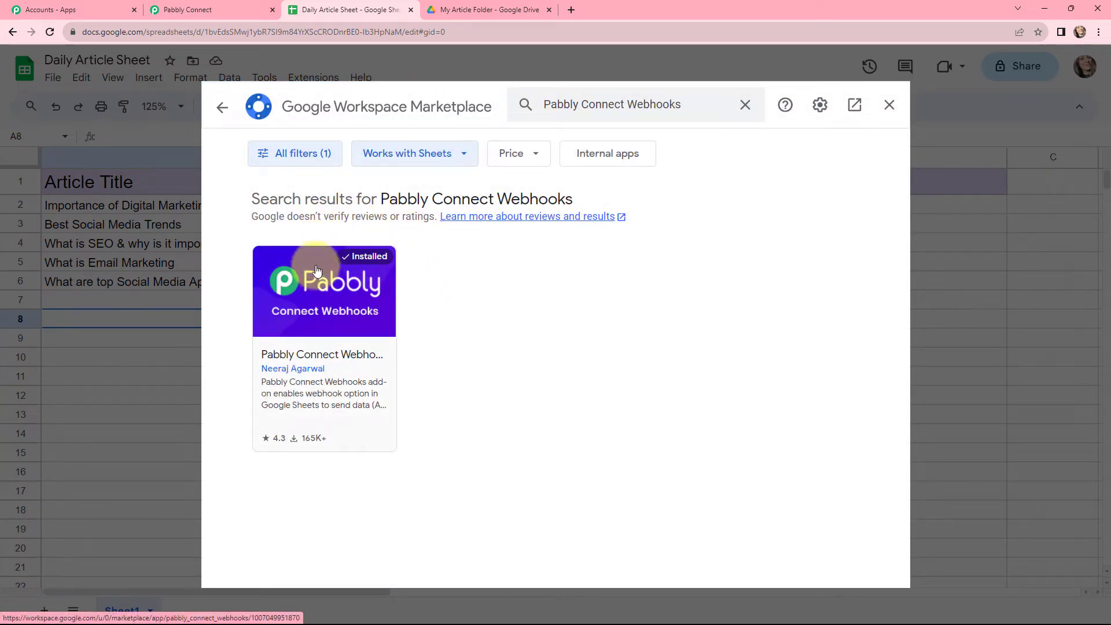
click(327, 284)
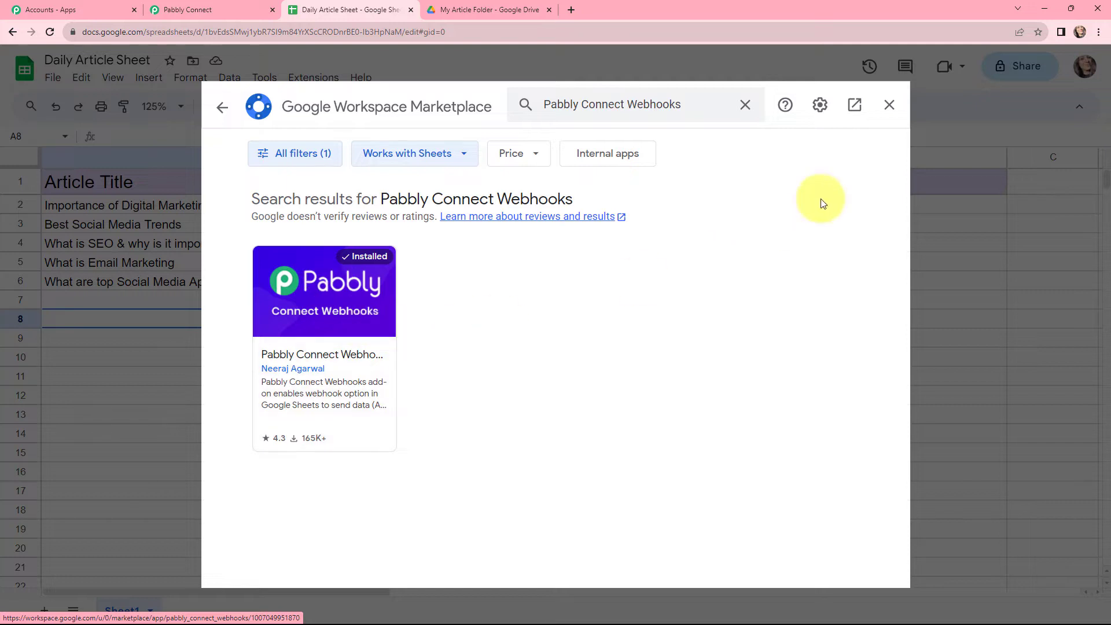
click(889, 105)
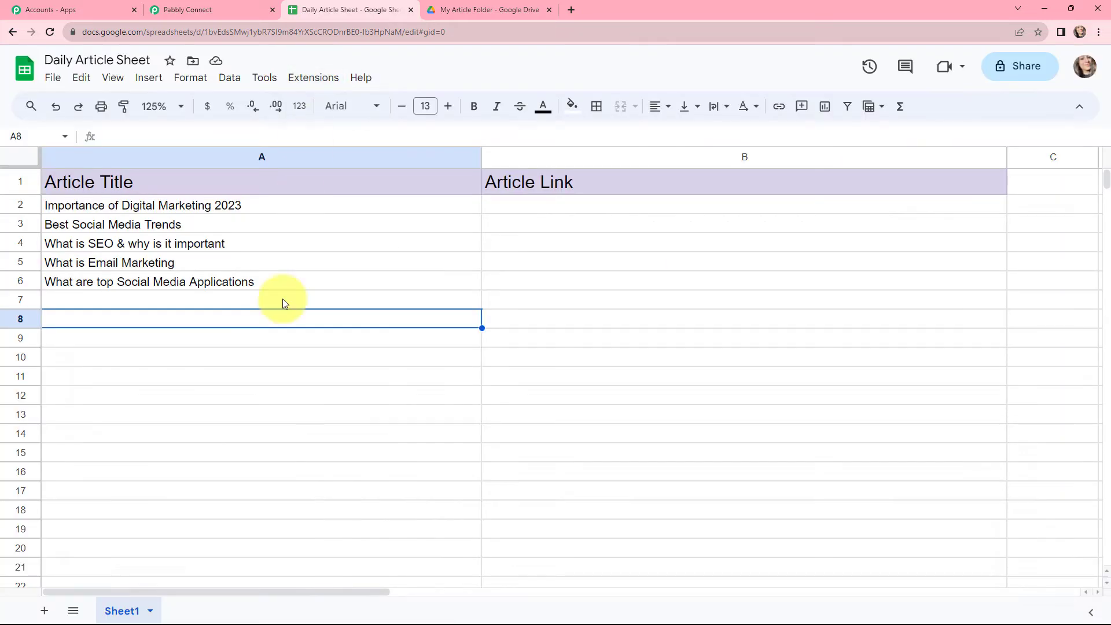
Open the Initial Setup of the Pabbly Connect Webhooks add-on and review its webhook URL and trigger column fields.
click(313, 81)
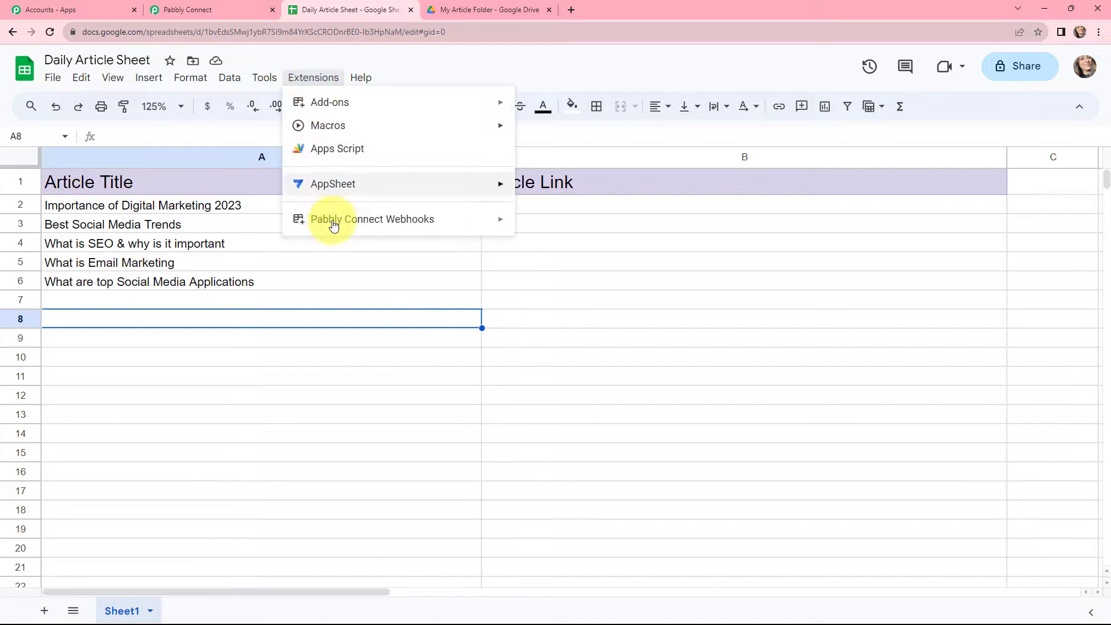
mouse_move(335, 221)
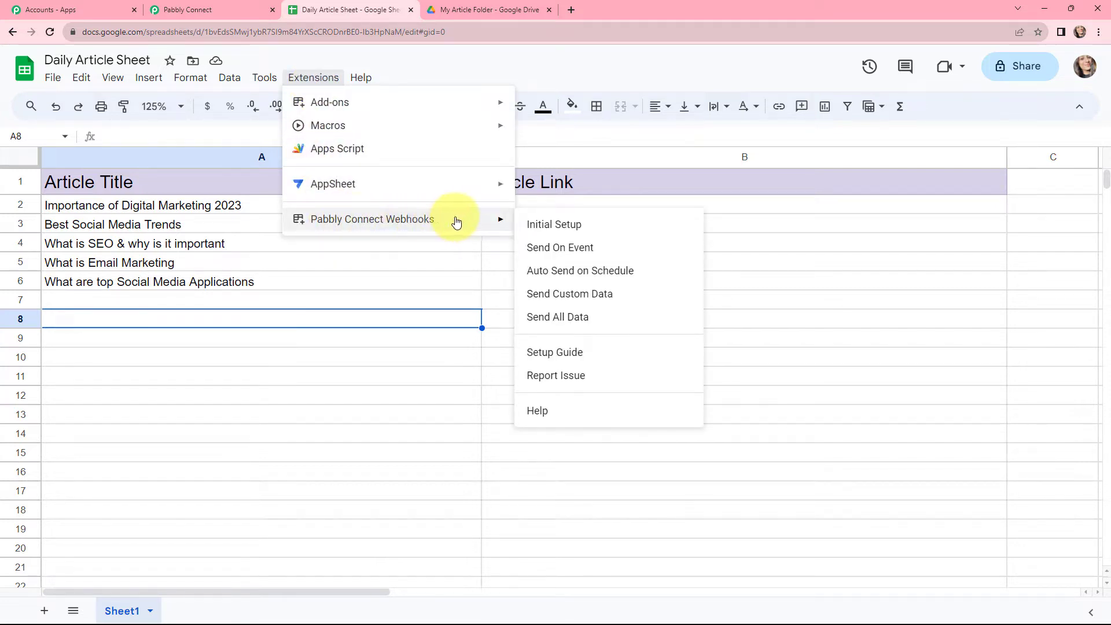
click(541, 226)
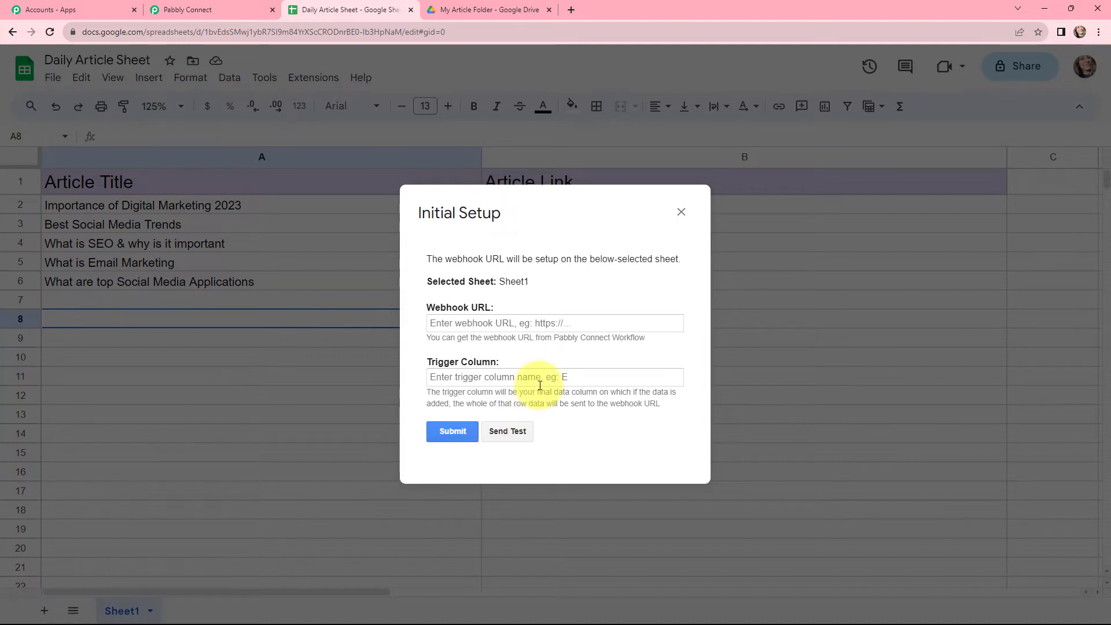
drag(424, 313, 499, 314)
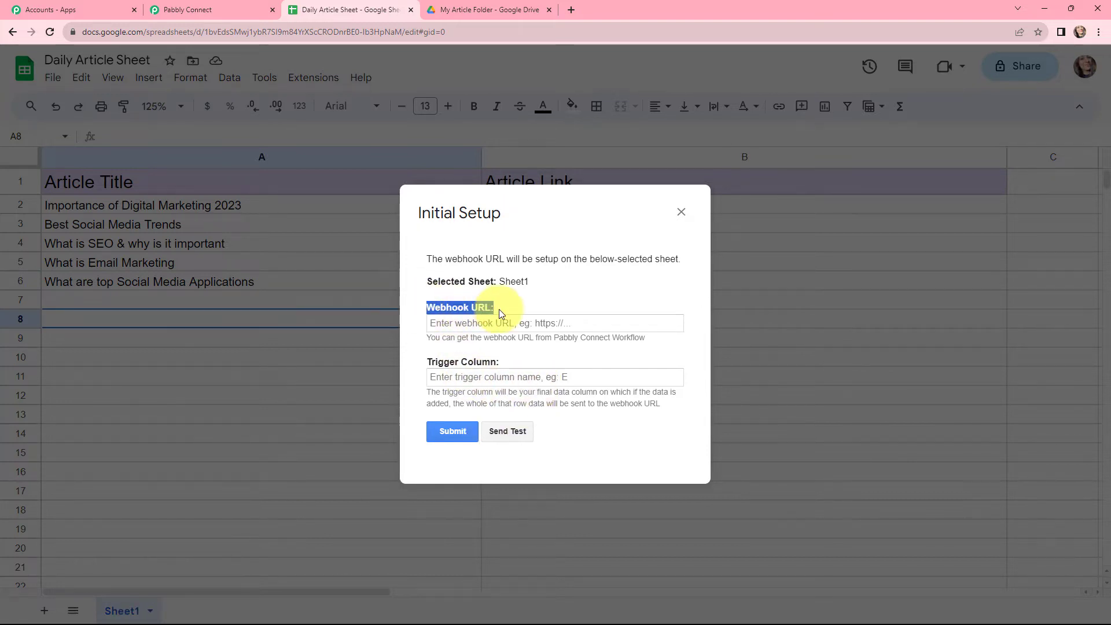
drag(428, 362, 501, 361)
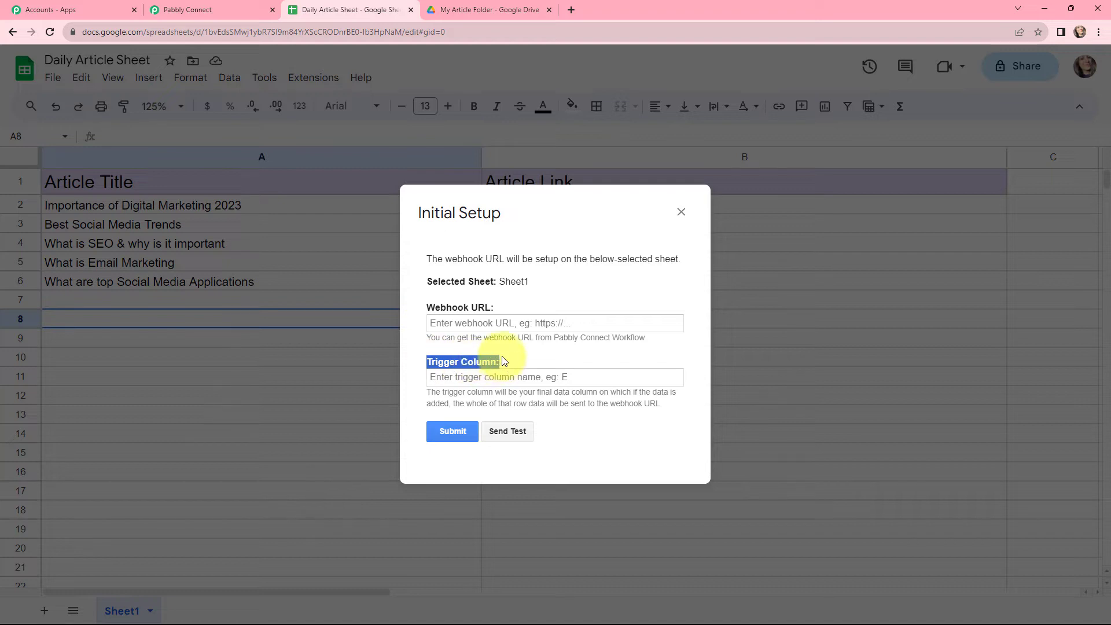
Copy the webhook URL from the Pabbly Connect workflow and paste it as the Webhook URL of the add-on's Initial Setup.
click(477, 307)
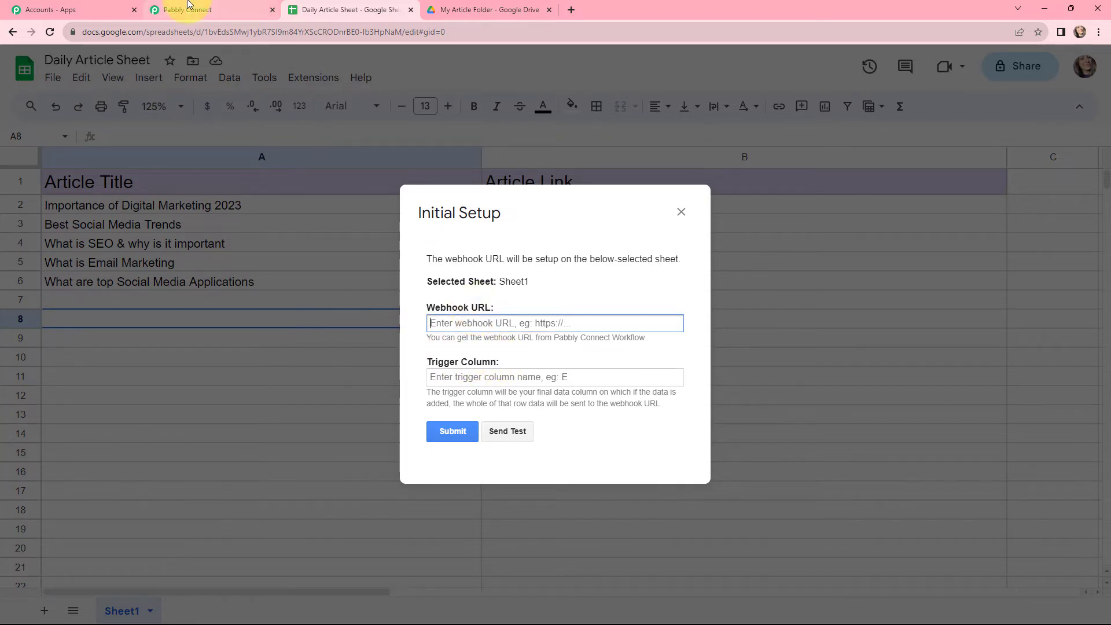
click(188, 9)
click(860, 271)
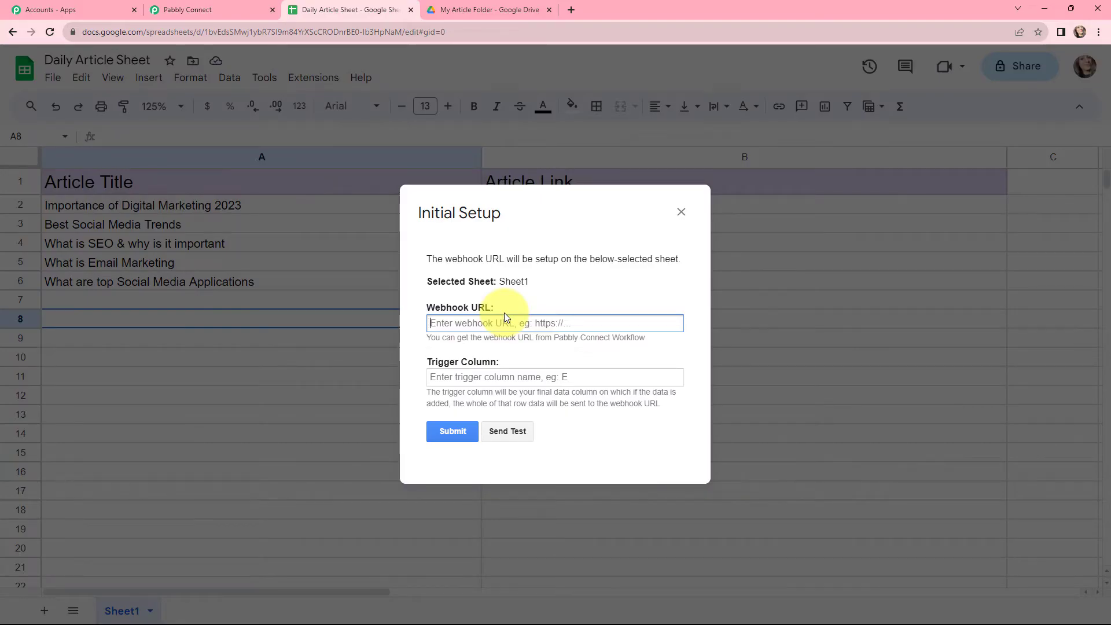
key(ctrl+v)
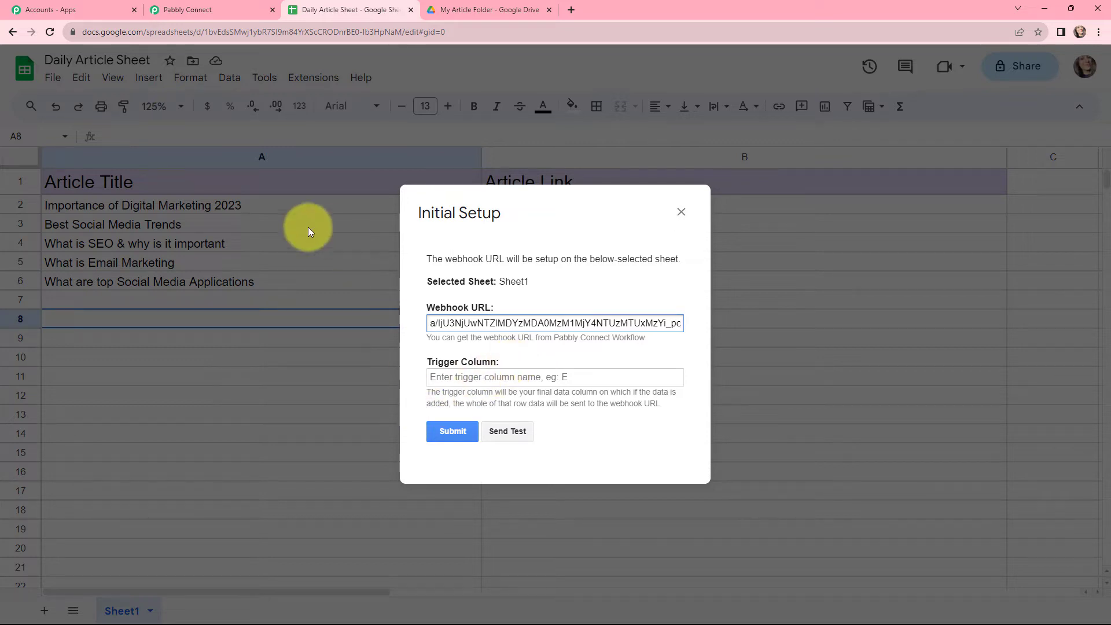
Set the trigger column to A and send test data from the sheet to the webhook.
click(495, 379)
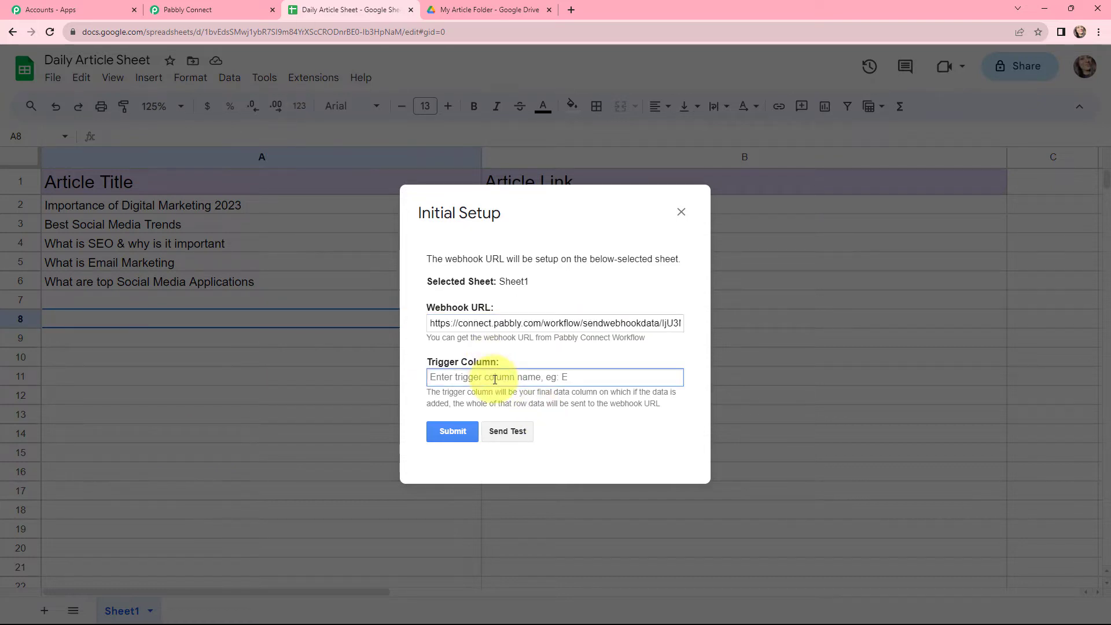
text(A)
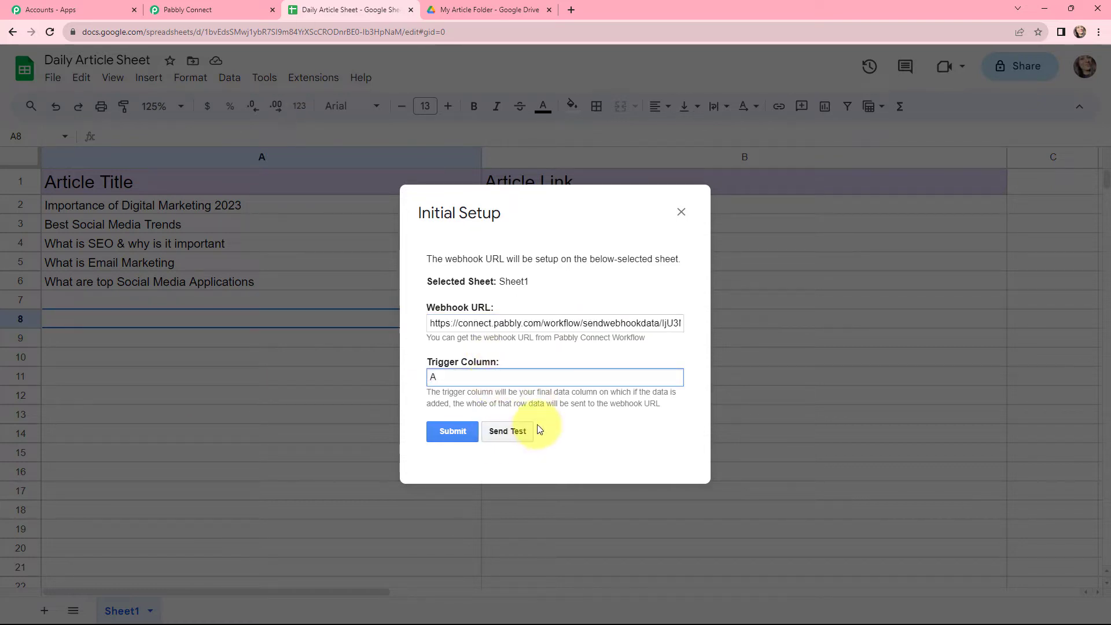
click(507, 431)
scroll(581, 362, down, 1)
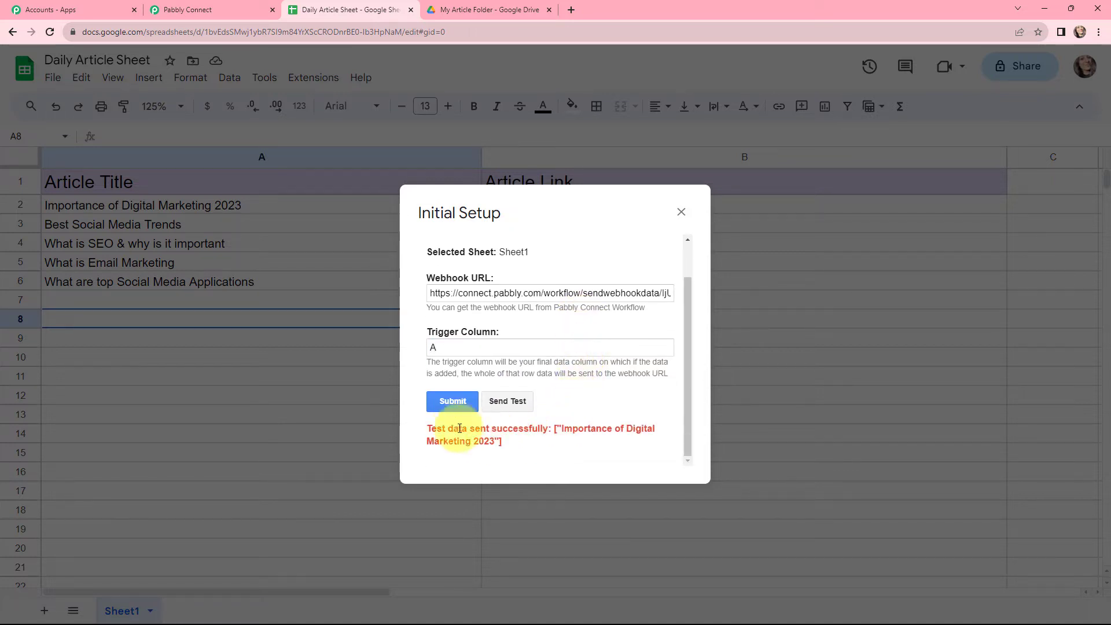
drag(426, 431, 504, 444)
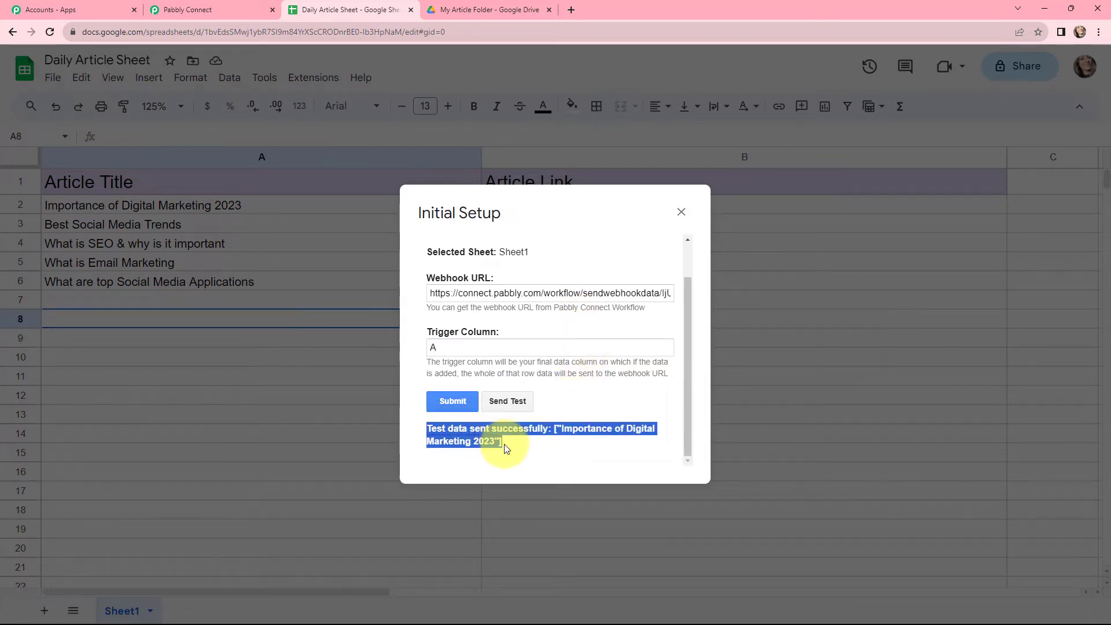
Submit the webhook configuration for Sheet1 and close the Initial Setup dialog.
click(453, 402)
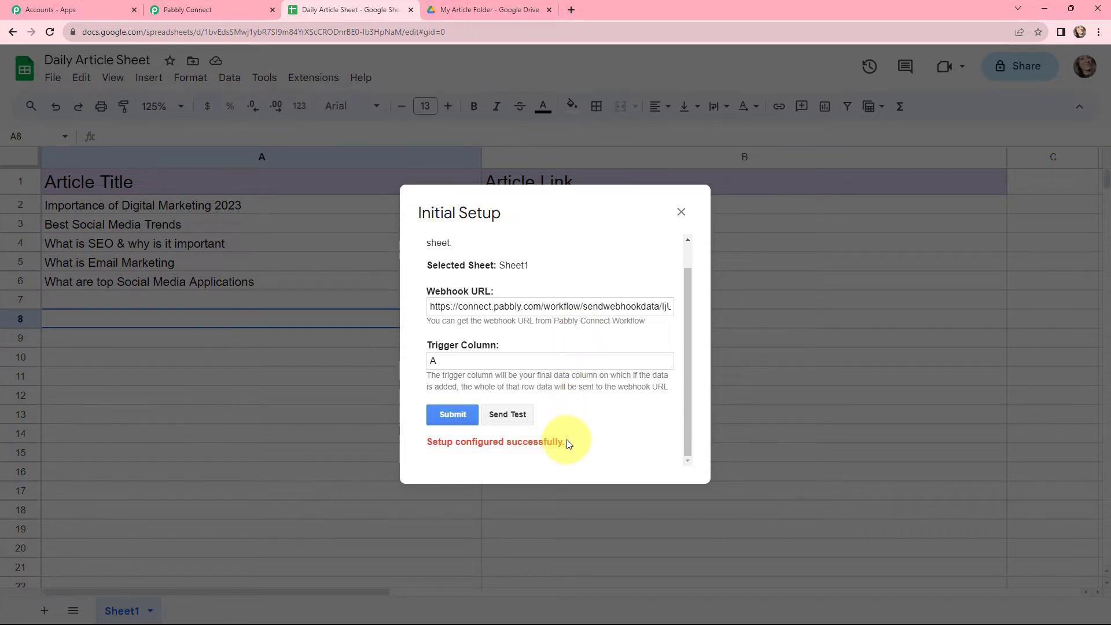
drag(557, 442, 431, 442)
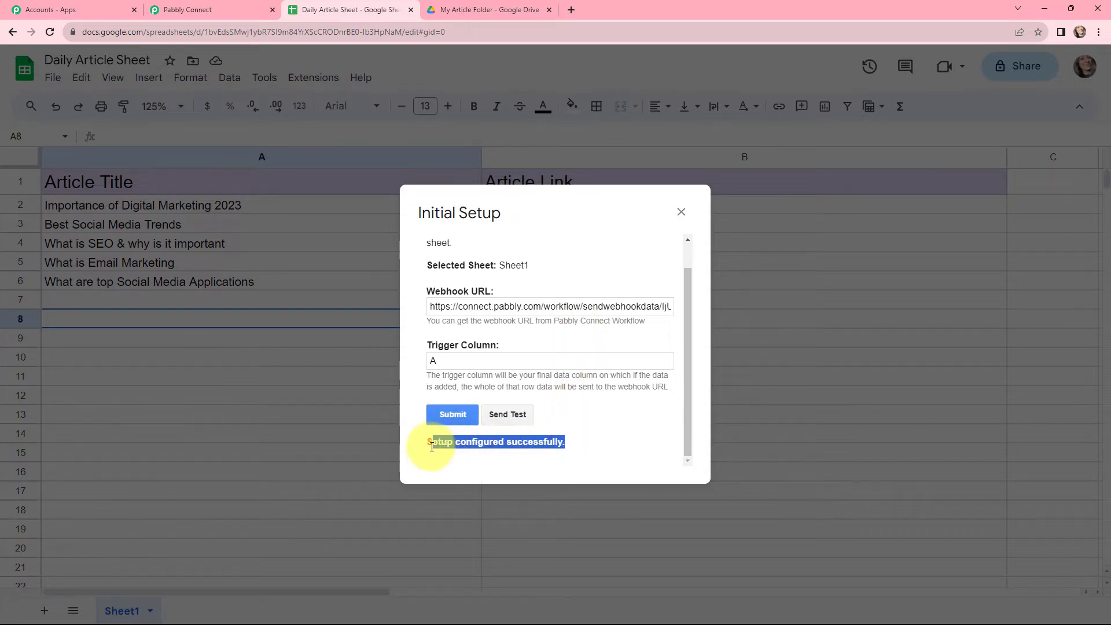
click(624, 438)
click(680, 210)
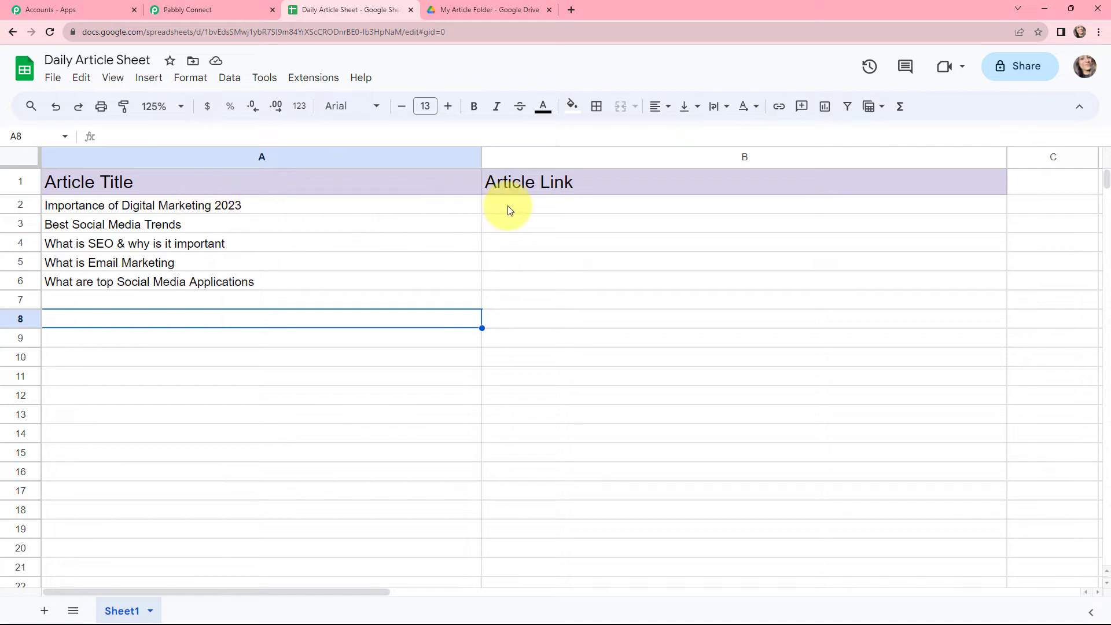
Switch to Pabbly Connect and examine the received webhook response, from the trigger column and spreadsheet details to the row index and article title.
click(231, 10)
scroll(349, 360, down, 1)
scroll(554, 317, down, 9)
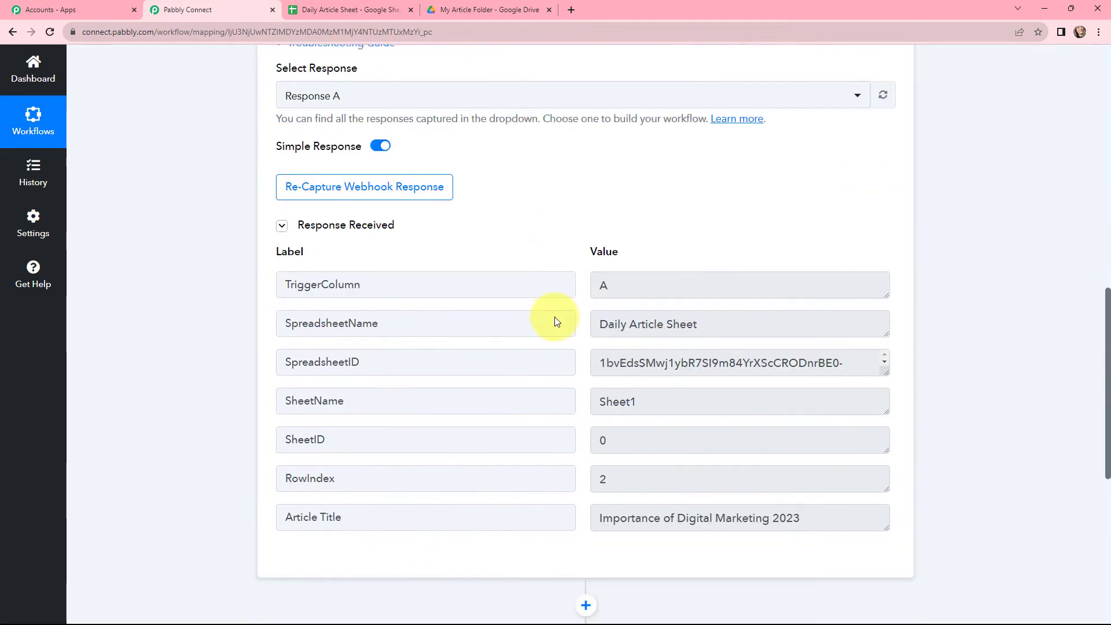
click(632, 207)
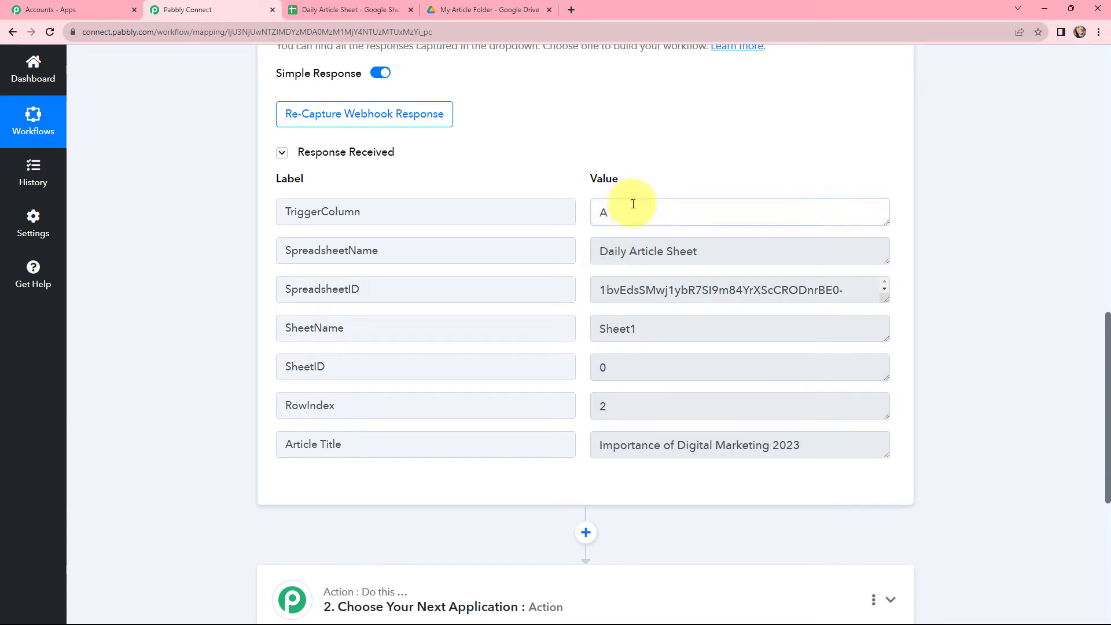
double_click(604, 214)
drag(717, 249, 841, 289)
drag(685, 334, 538, 325)
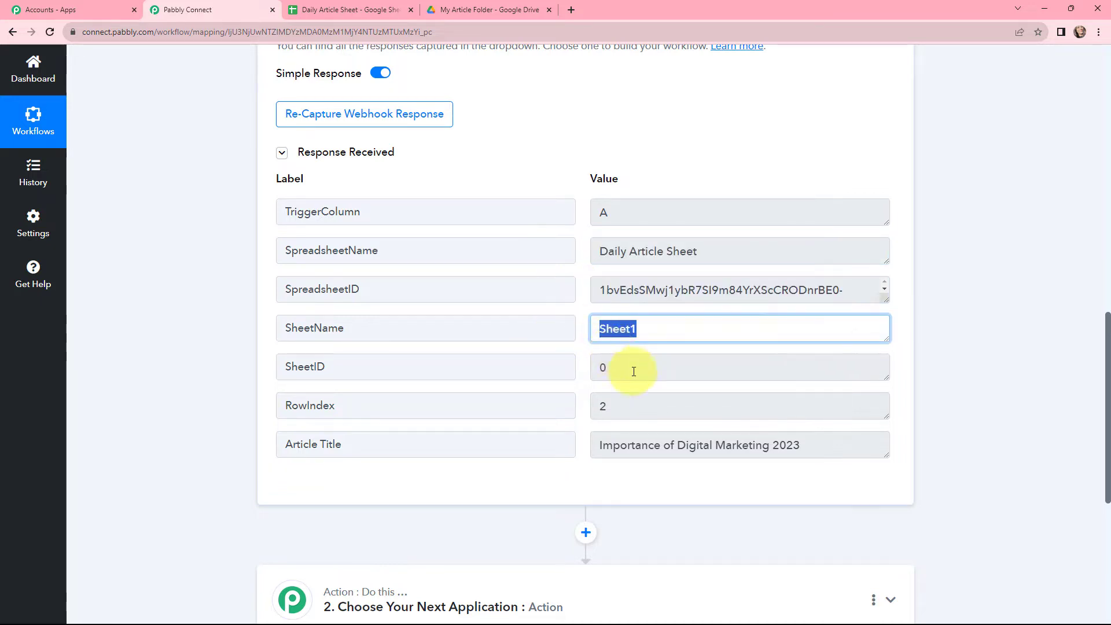
double_click(633, 370)
click(640, 405)
drag(554, 425, 555, 427)
drag(800, 447, 582, 457)
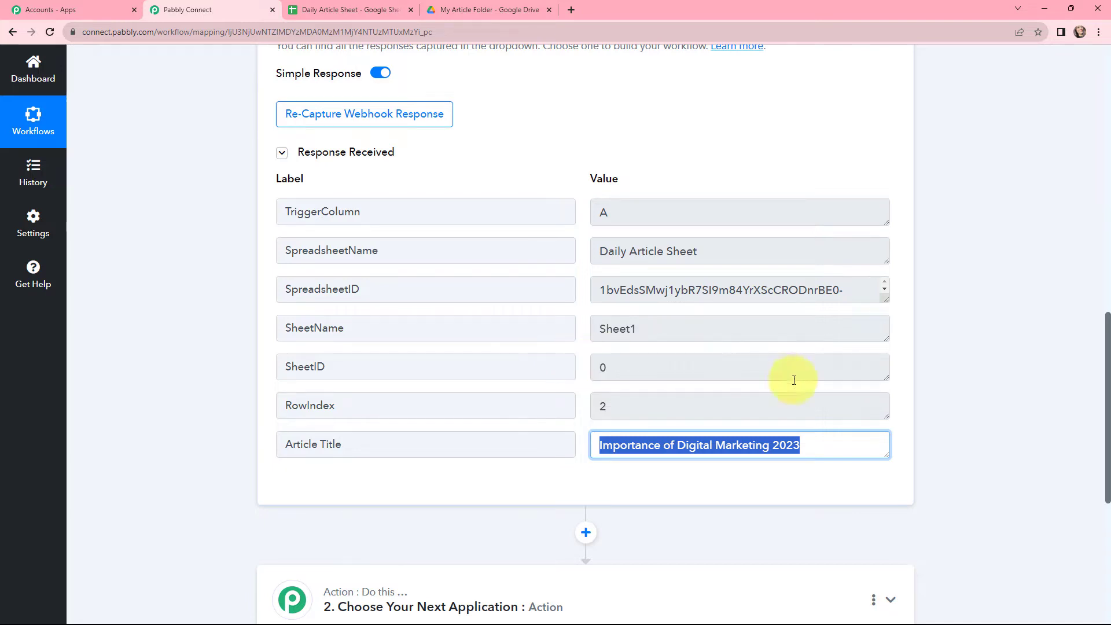
click(898, 366)
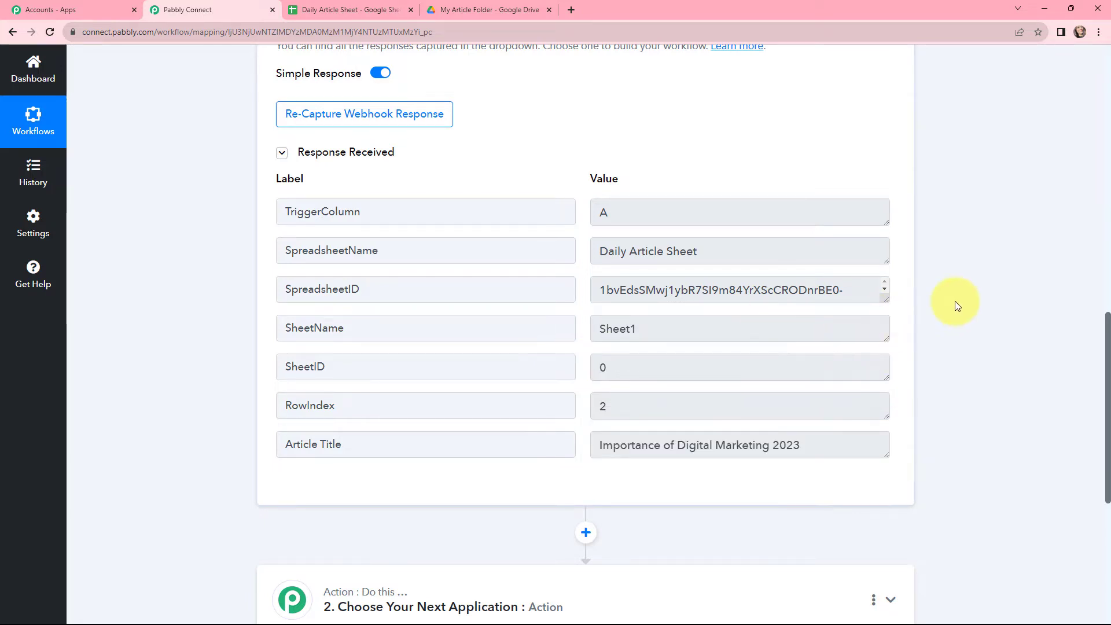
scroll(955, 301, down, 3)
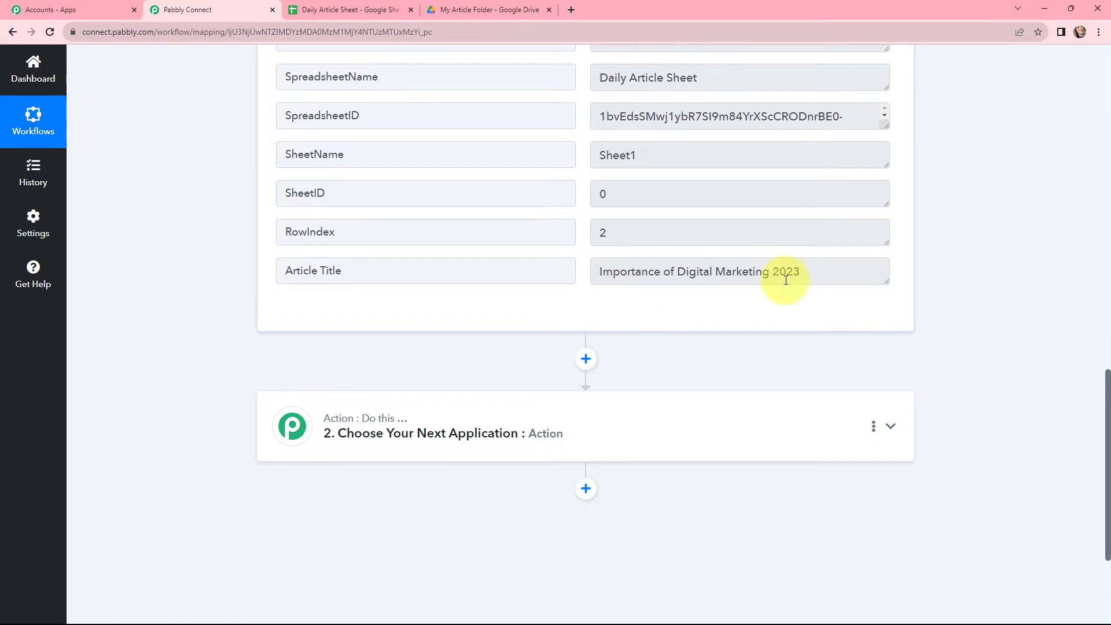
click(804, 275)
drag(804, 275, 598, 271)
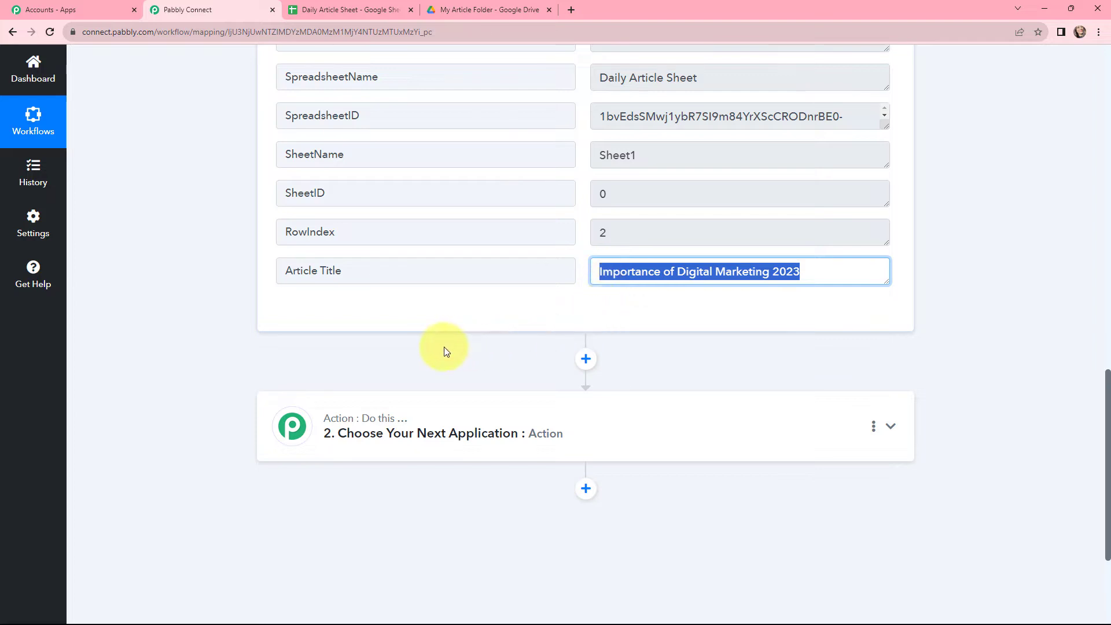
Search for "open" in the workflow's second step and choose OpenRouter.ai as the action application.
scroll(441, 350, down, 2)
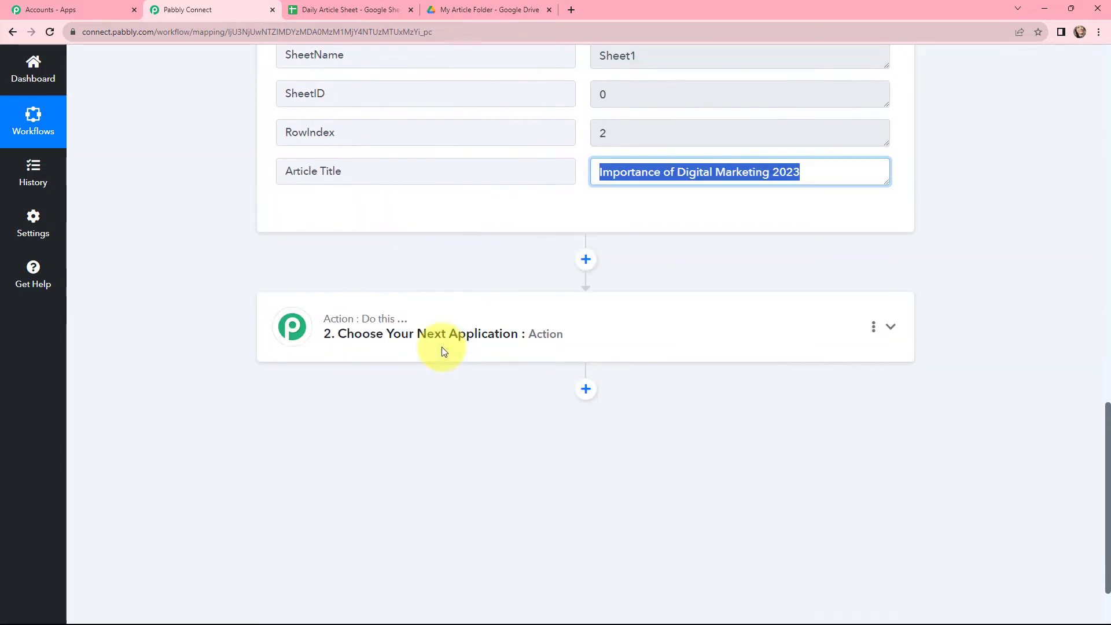
click(435, 318)
scroll(435, 318, down, 1)
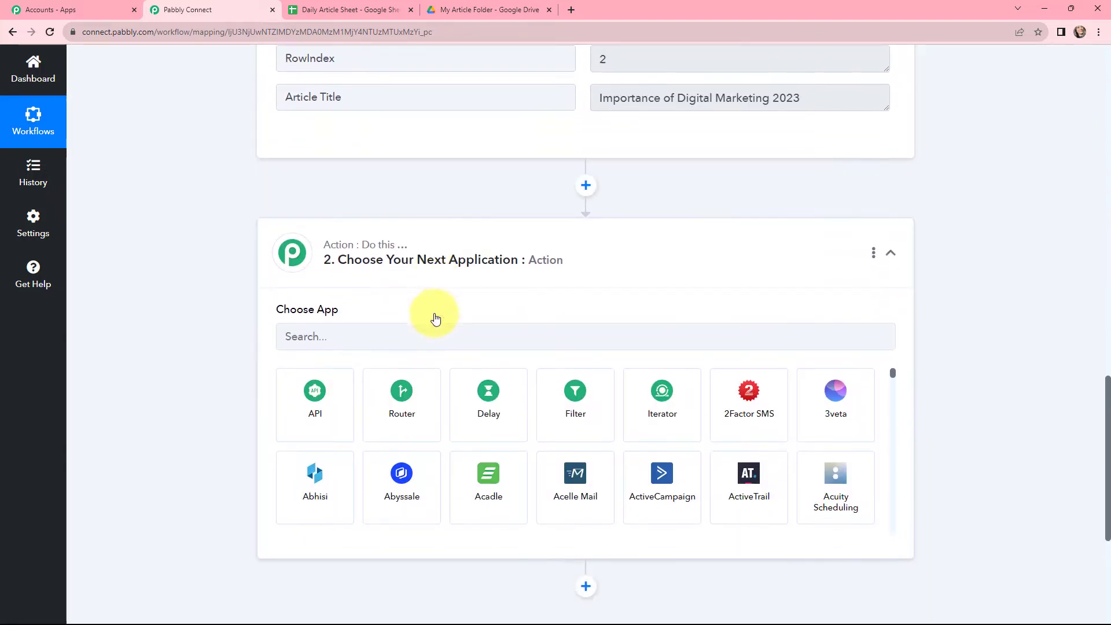
click(425, 331)
text(op)
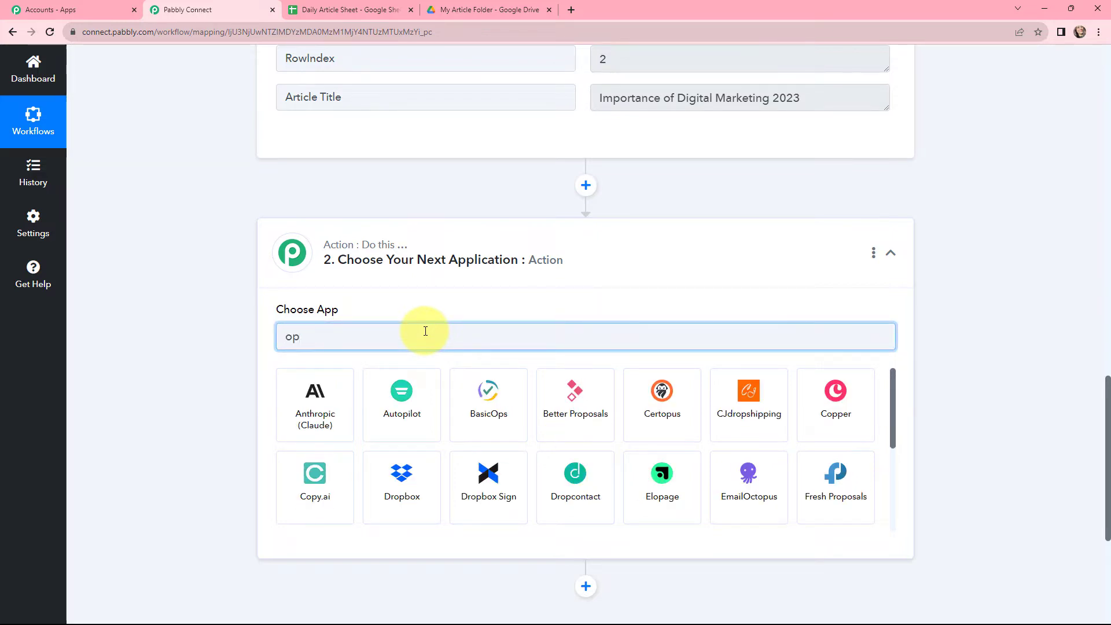
text(en)
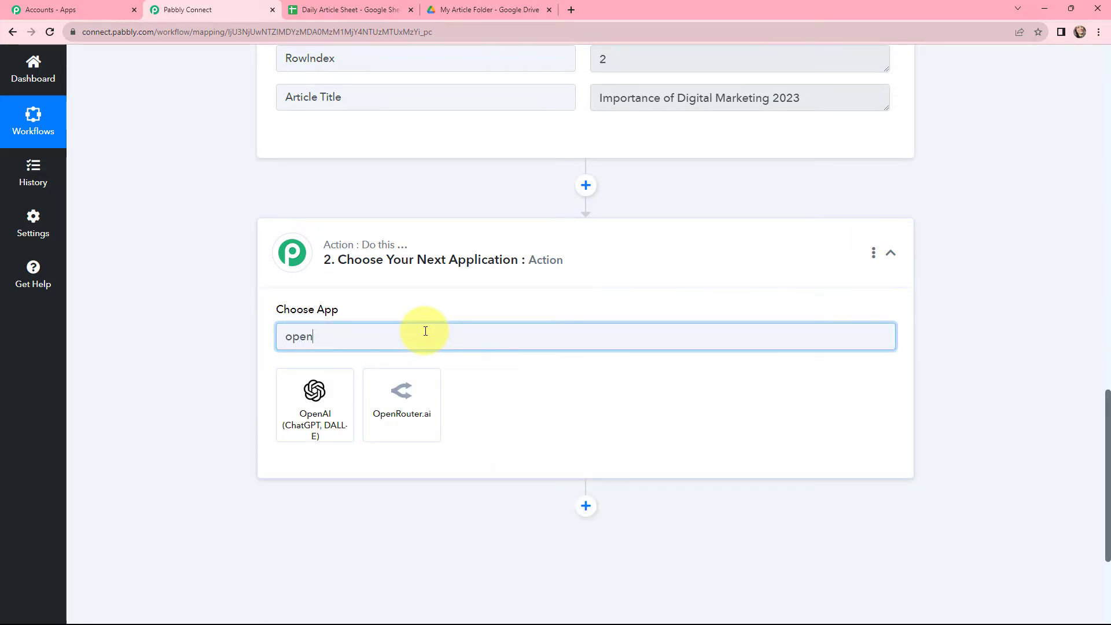
click(399, 377)
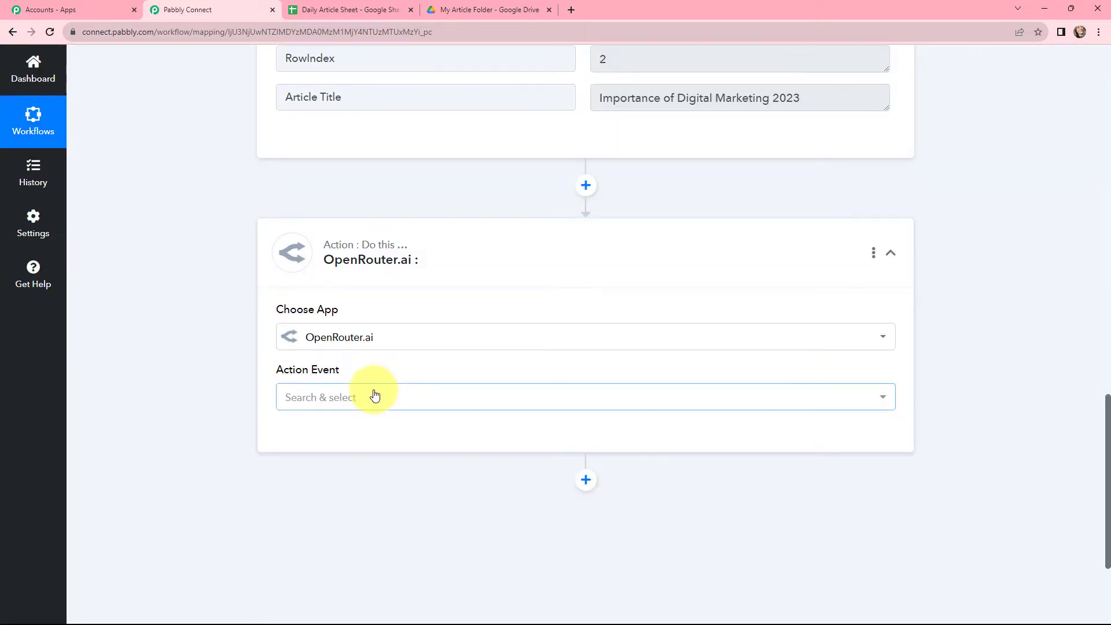
Set the action event to Create Chat Completions and choose to add a new OpenRouter.ai connection.
click(374, 395)
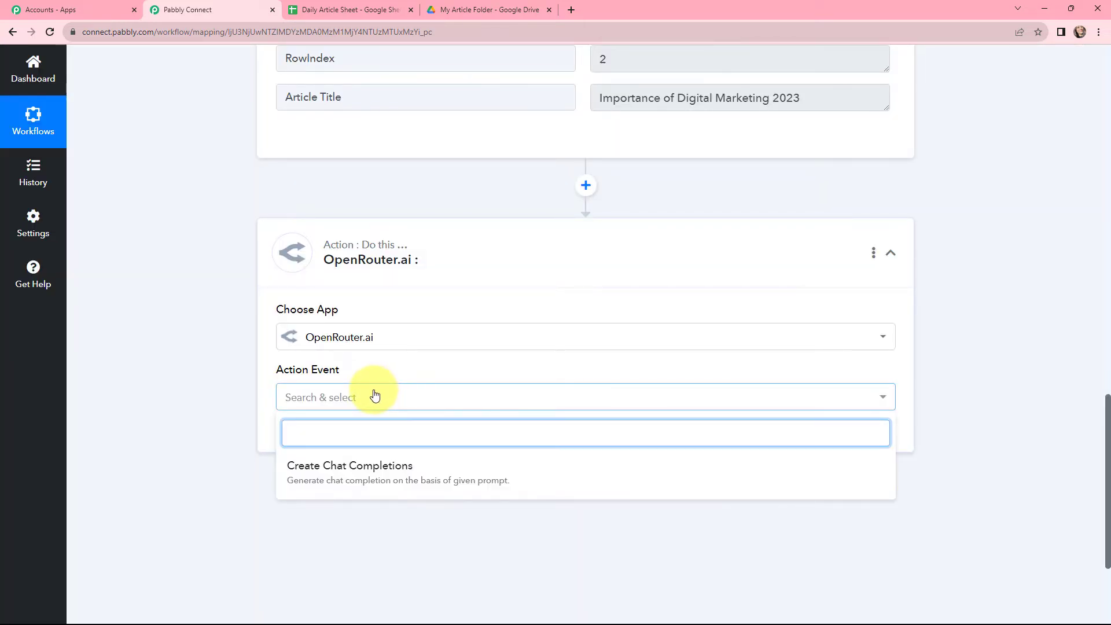
click(362, 470)
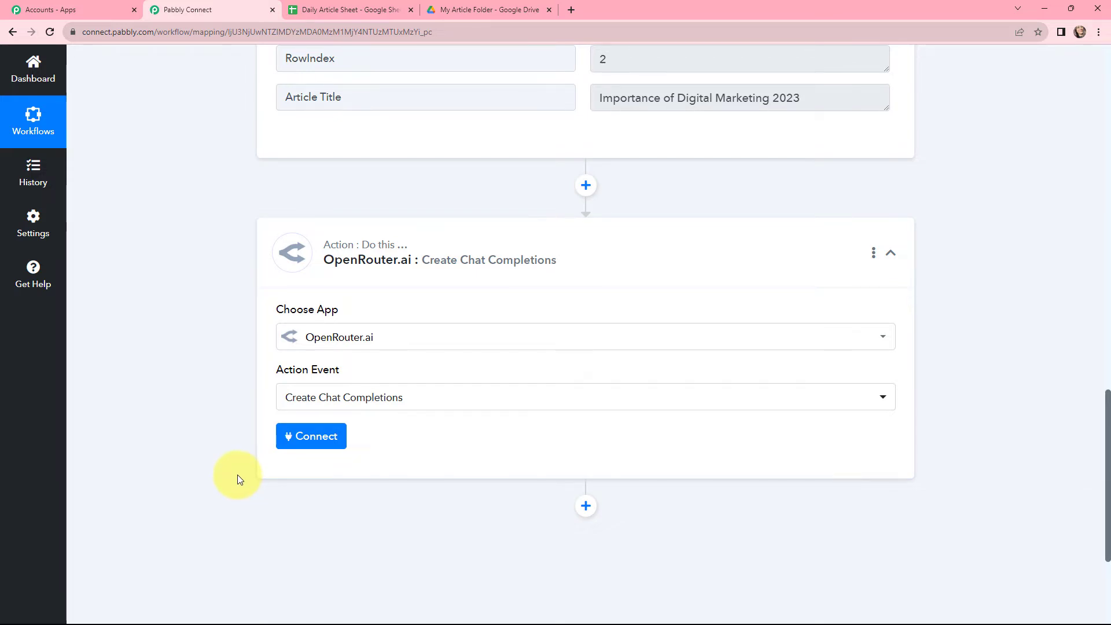
click(314, 438)
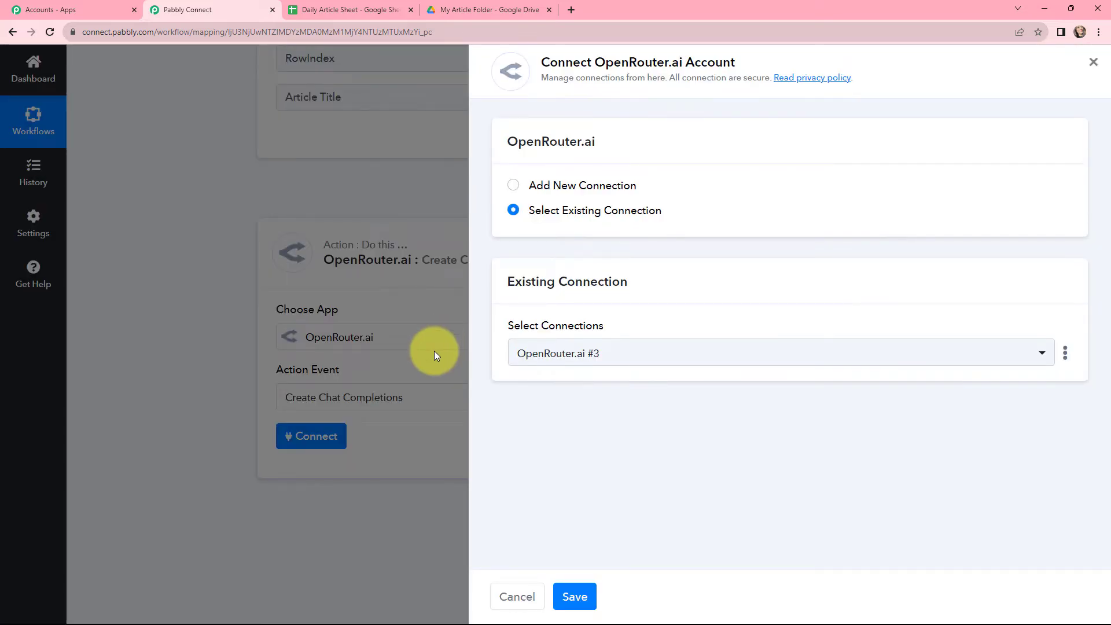
click(513, 185)
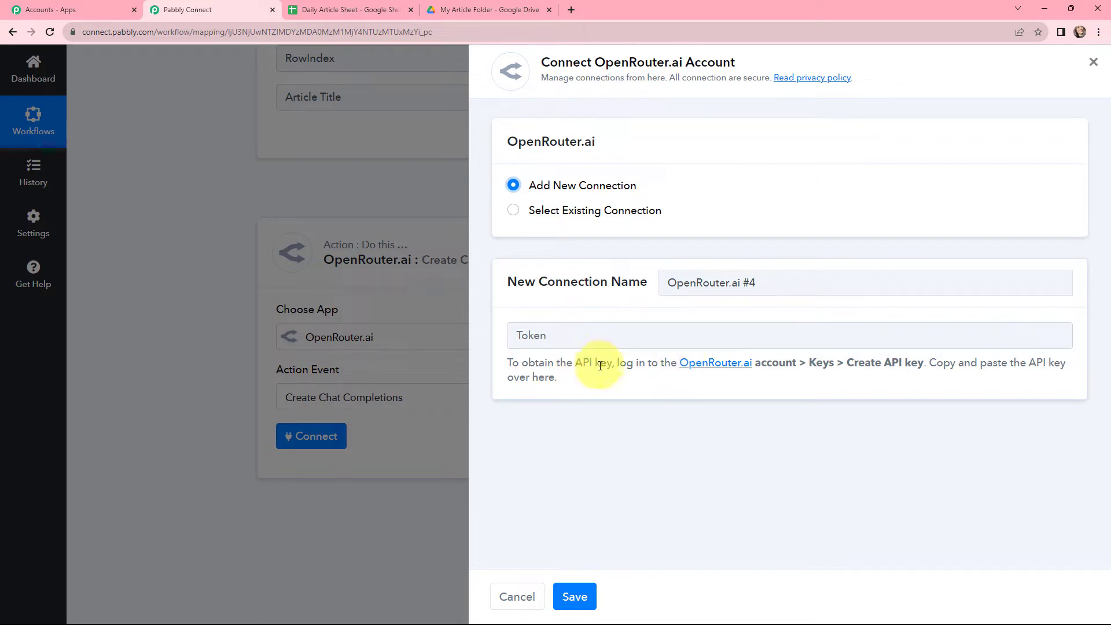
Open the API Keys page of the OpenRouter account, create a key named "Test key" without a credit limit, and copy it.
click(715, 362)
click(347, 10)
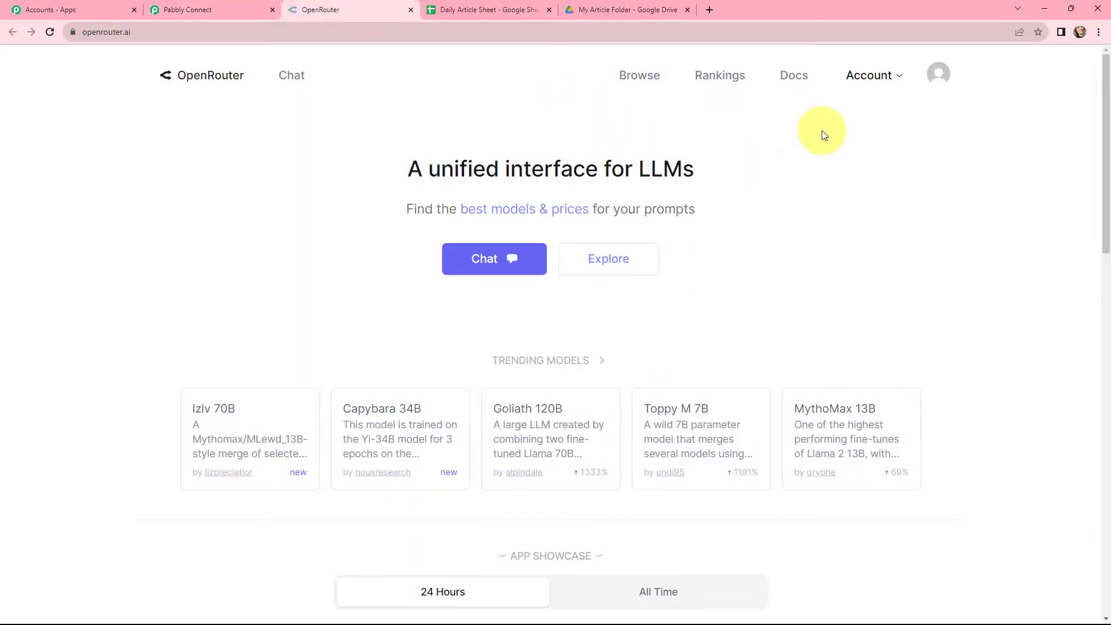
click(866, 77)
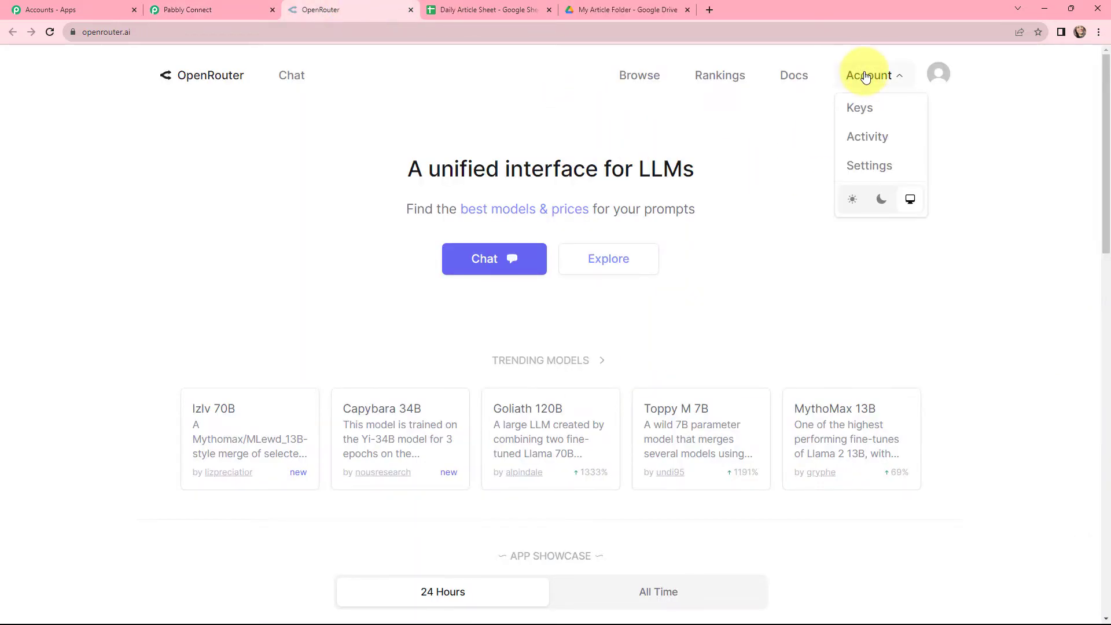
click(866, 113)
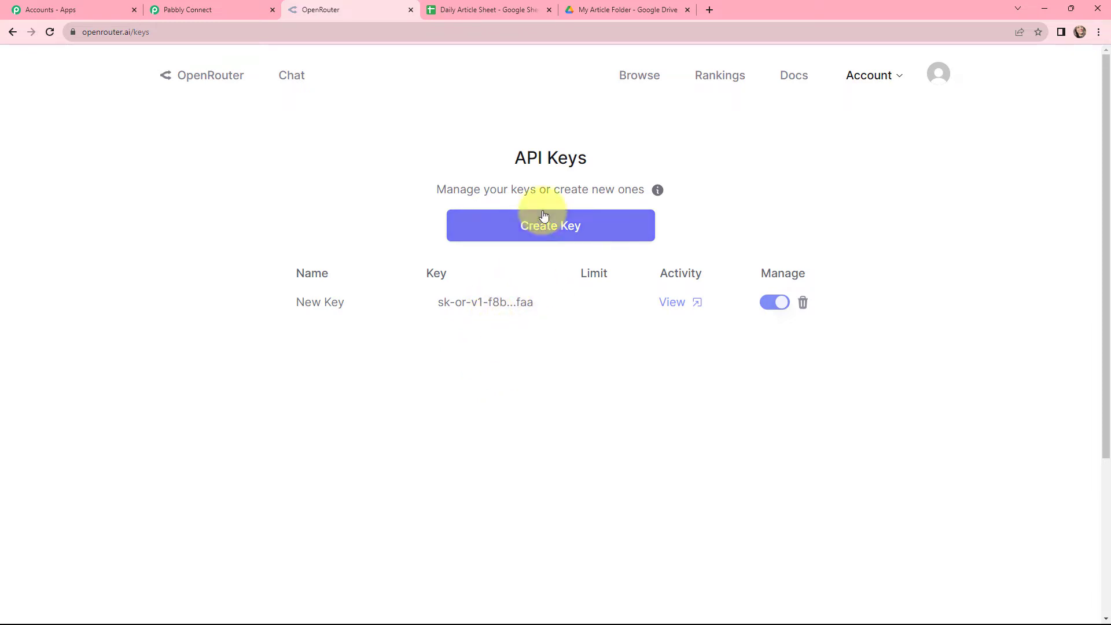
click(549, 229)
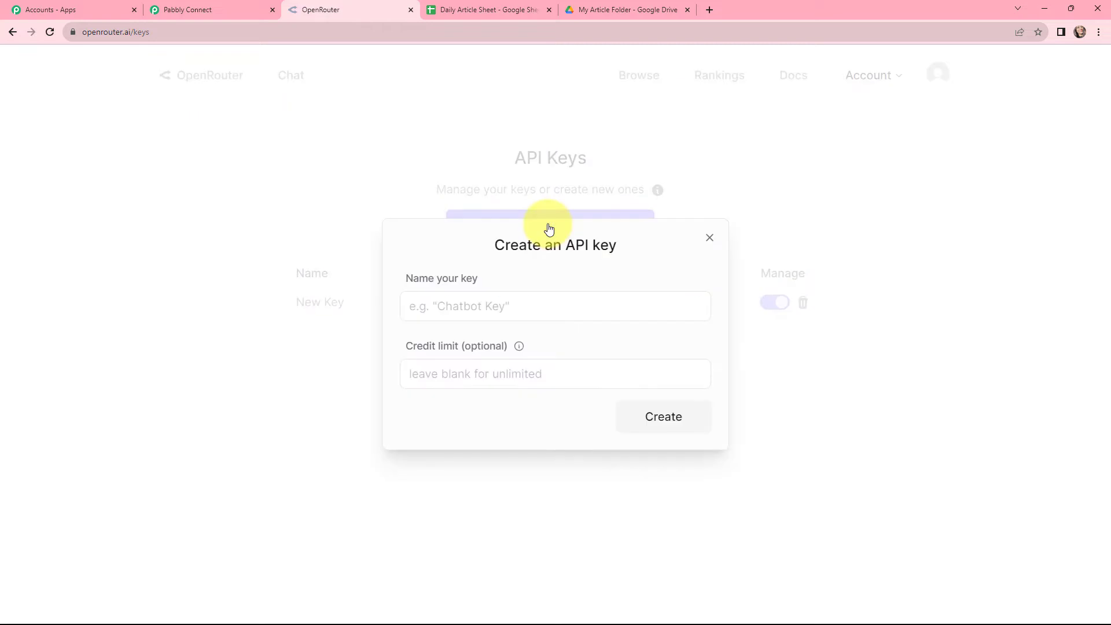
text(T)
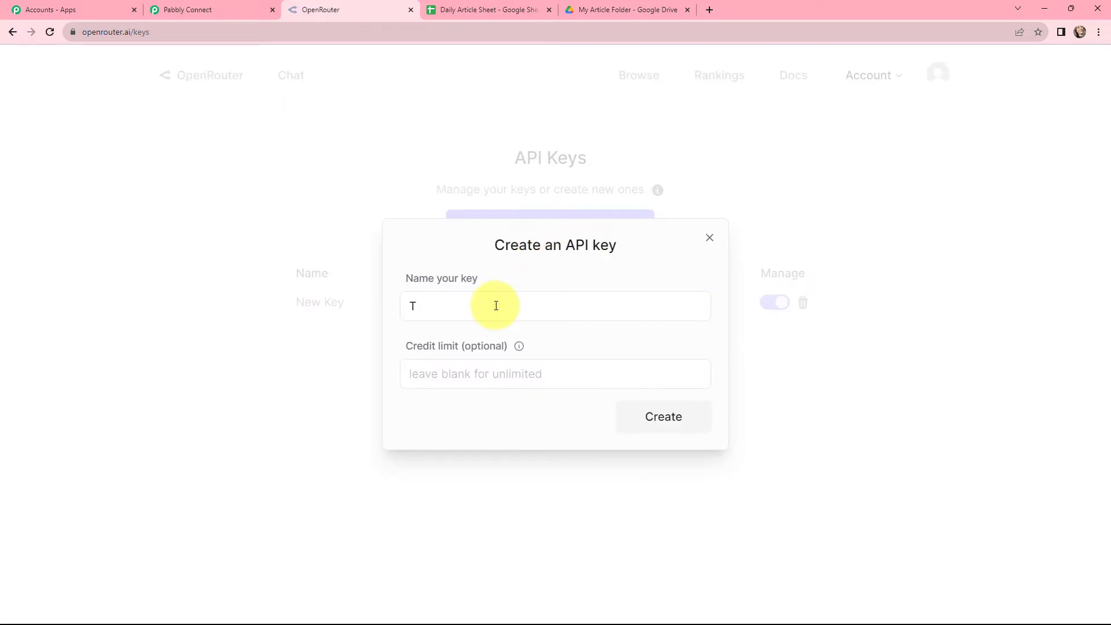
text(est key)
click(668, 423)
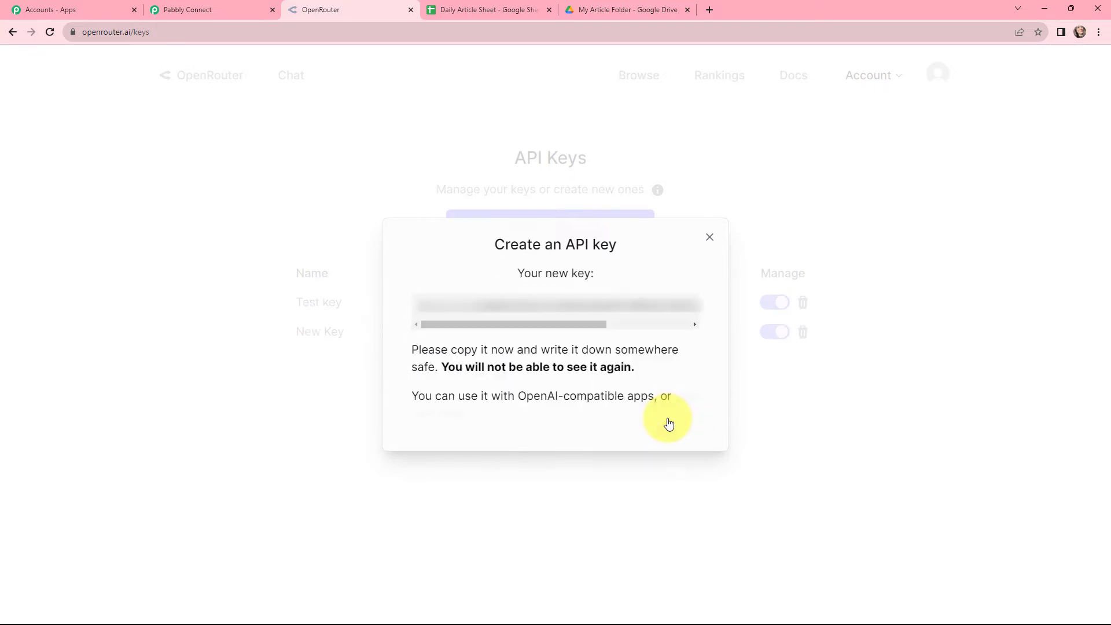
drag(418, 304, 707, 316)
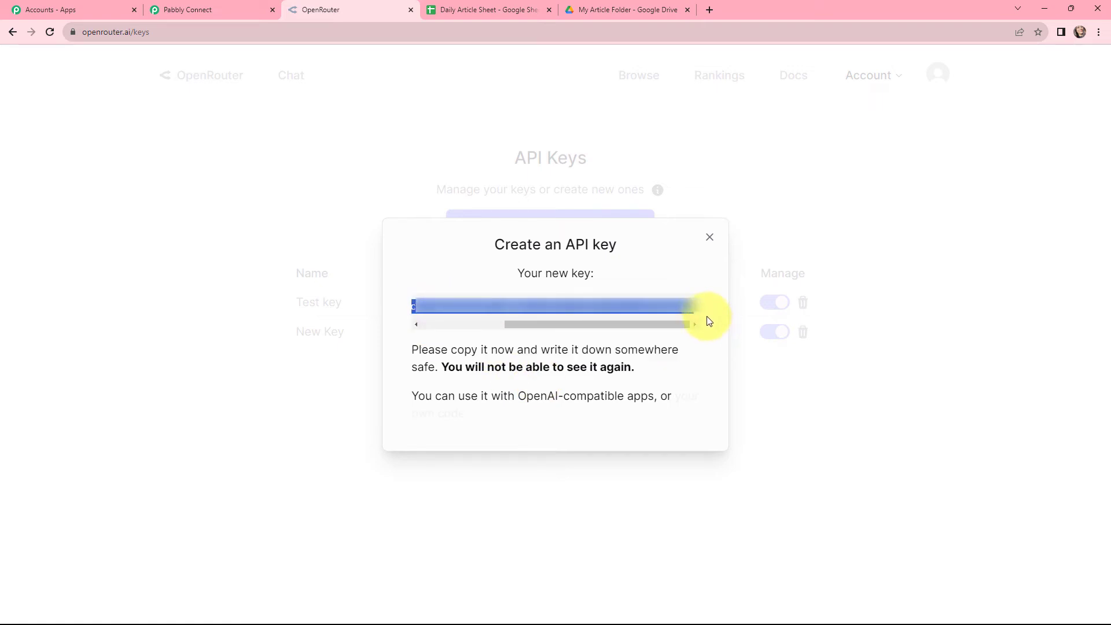
Return to Pabbly Connect and paste the copied API key as the token of the new OpenRouter.ai connection.
click(254, 10)
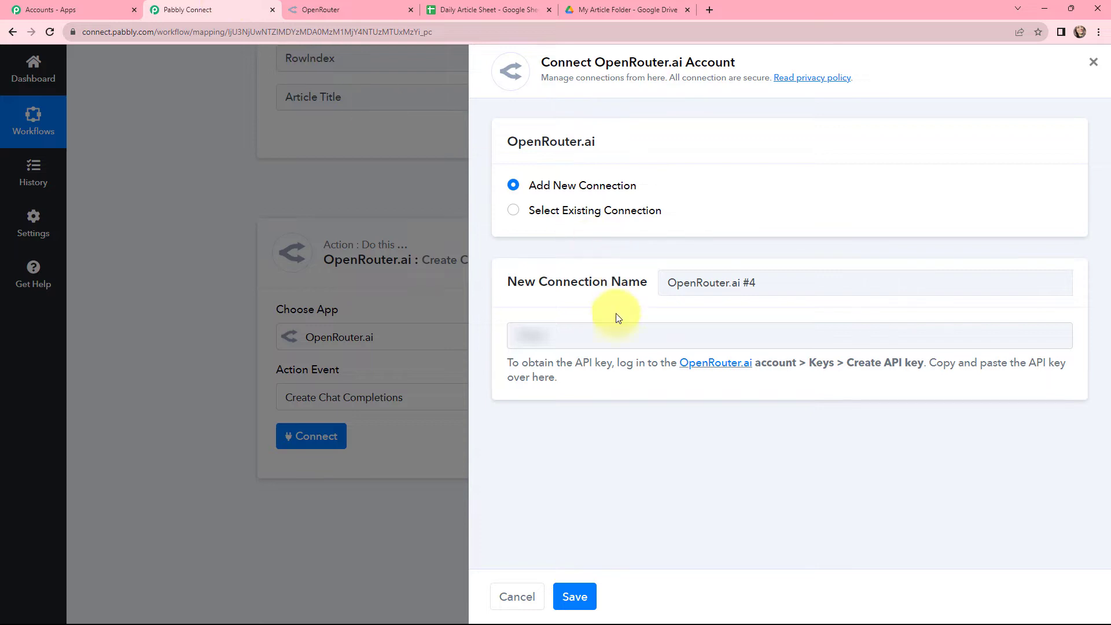
click(608, 334)
key(ctrl+v)
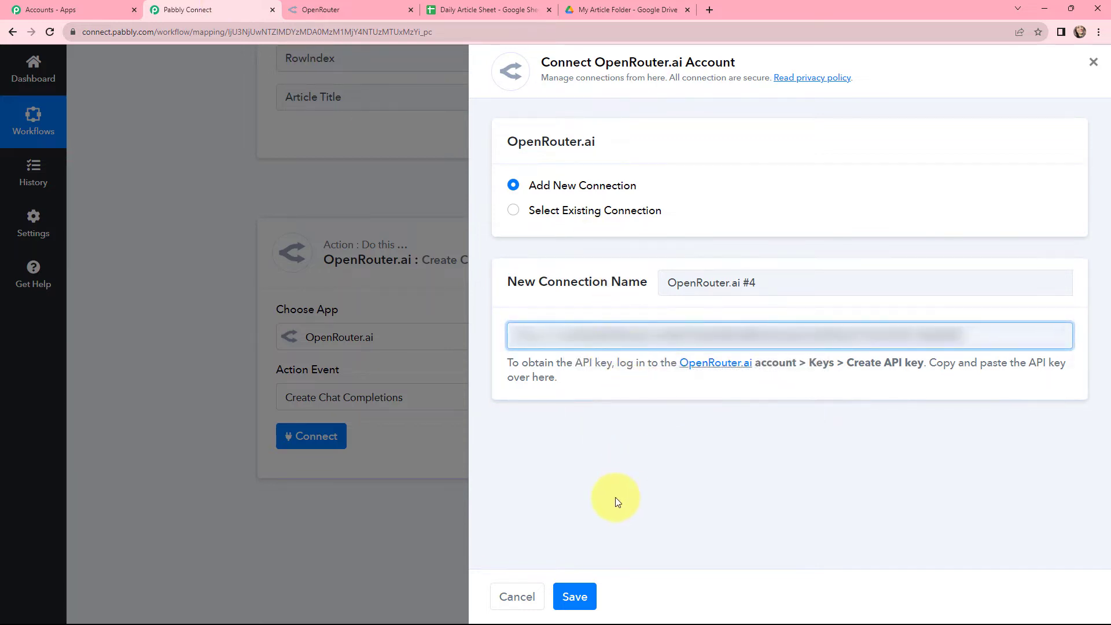
click(573, 595)
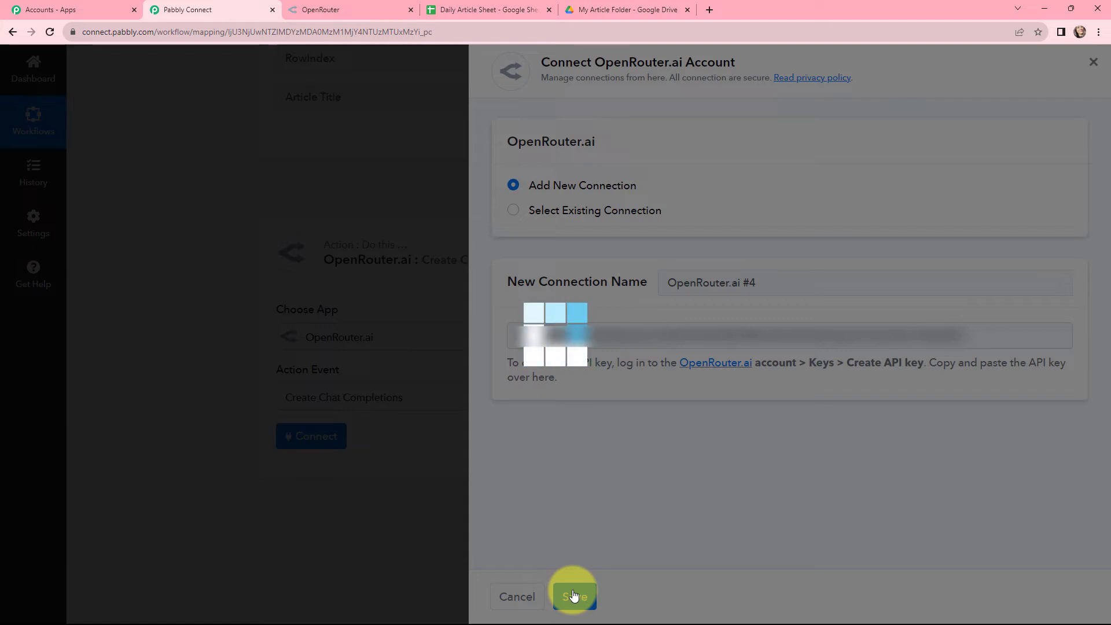
scroll(571, 461, down, 2)
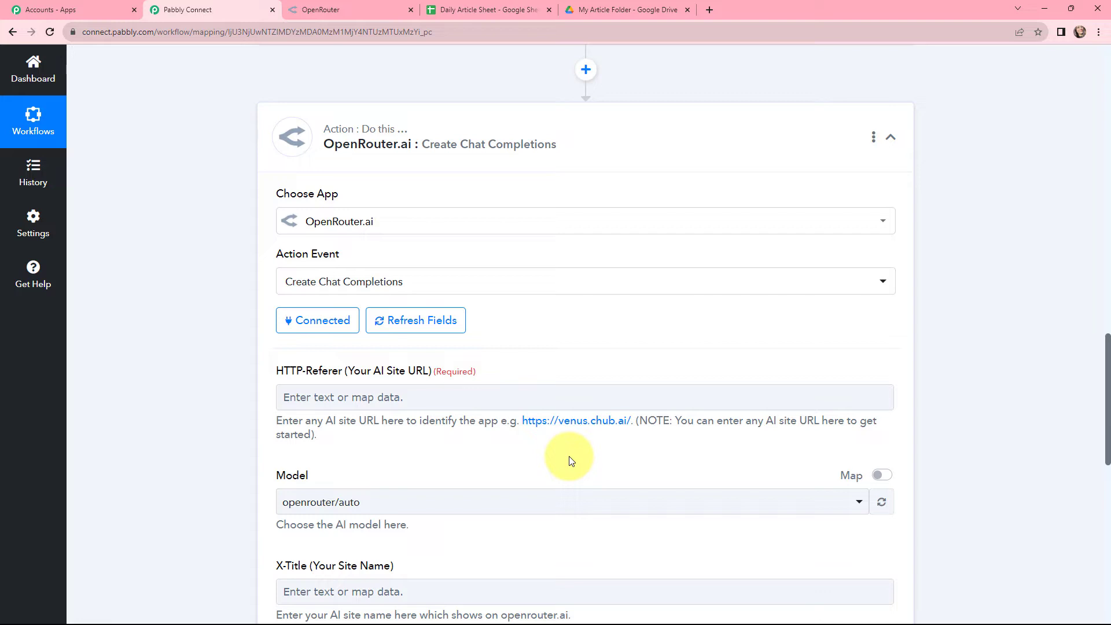
scroll(571, 461, down, 2)
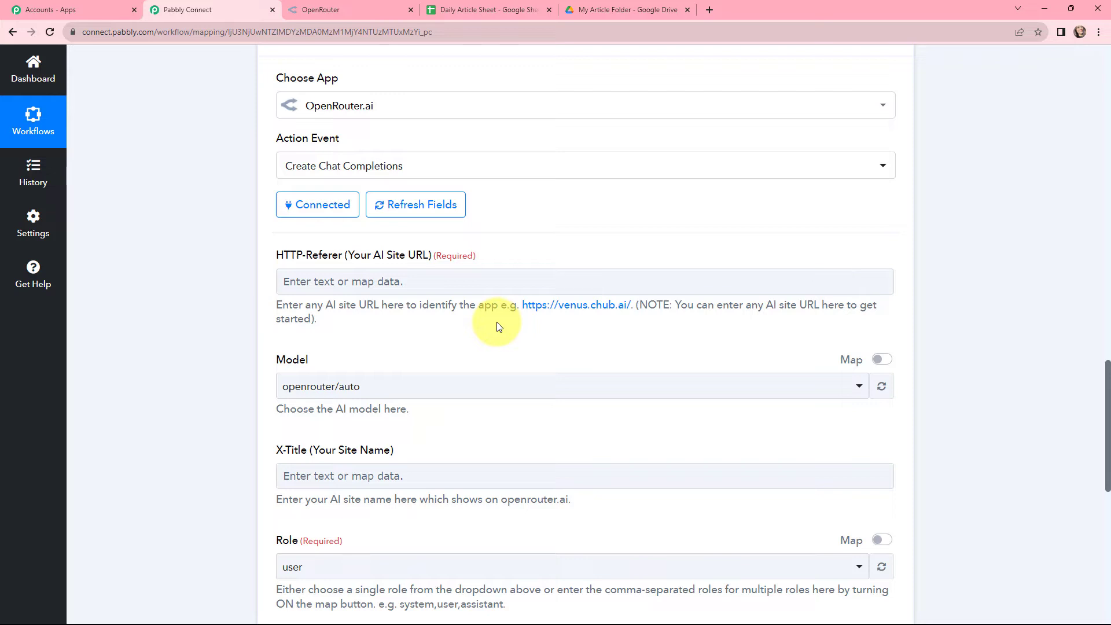
drag(521, 306, 632, 310)
key(ctrl+c)
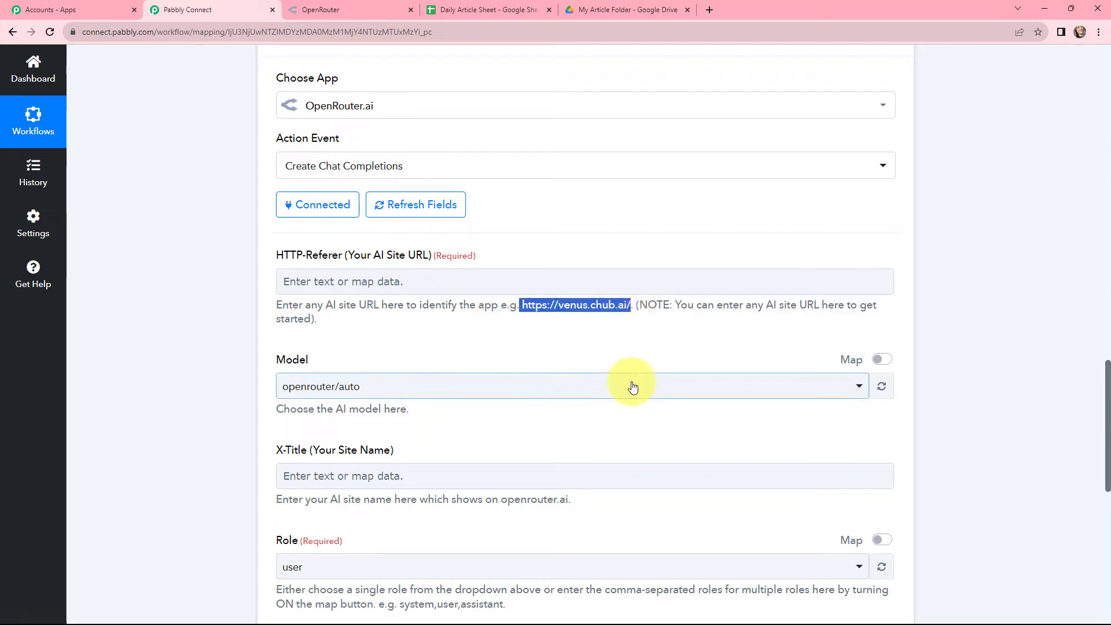
click(322, 281)
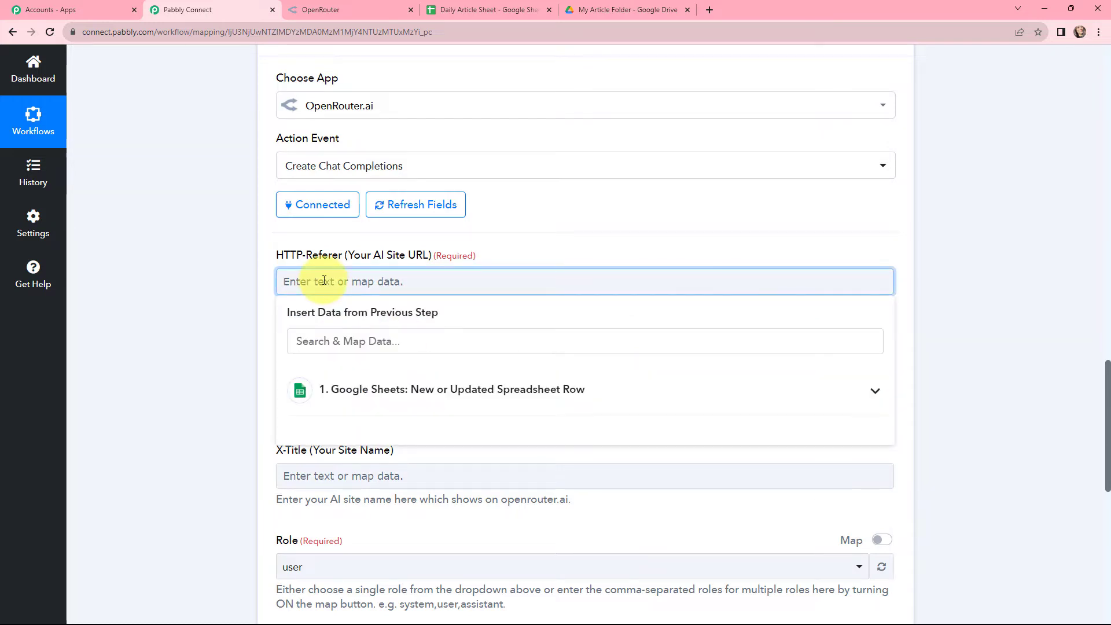
key(ctrl+v)
click(471, 240)
Set Content User to "Write an article on the topic:" followed by the Article Title mapped from the Google Sheets step.
scroll(505, 278, down, 2)
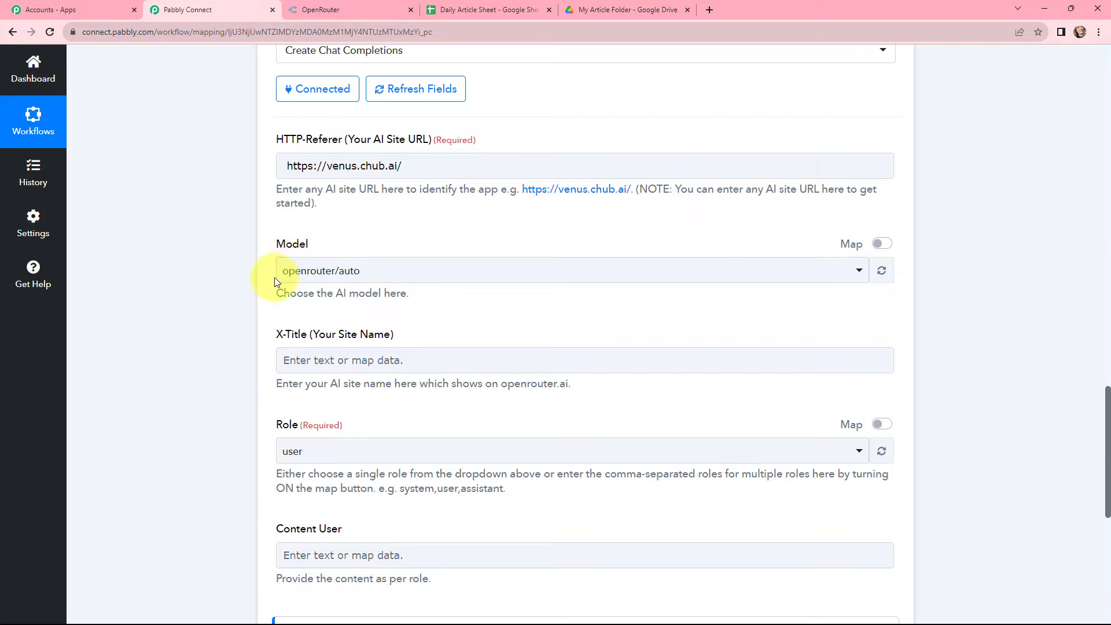
scroll(443, 278, down, 1)
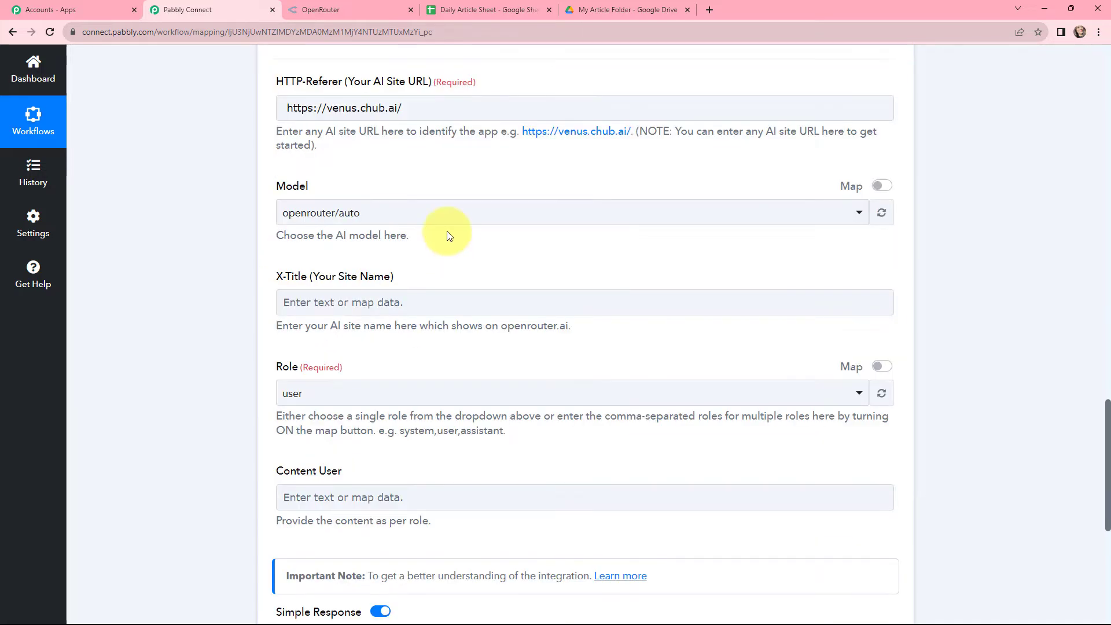
scroll(446, 236, down, 3)
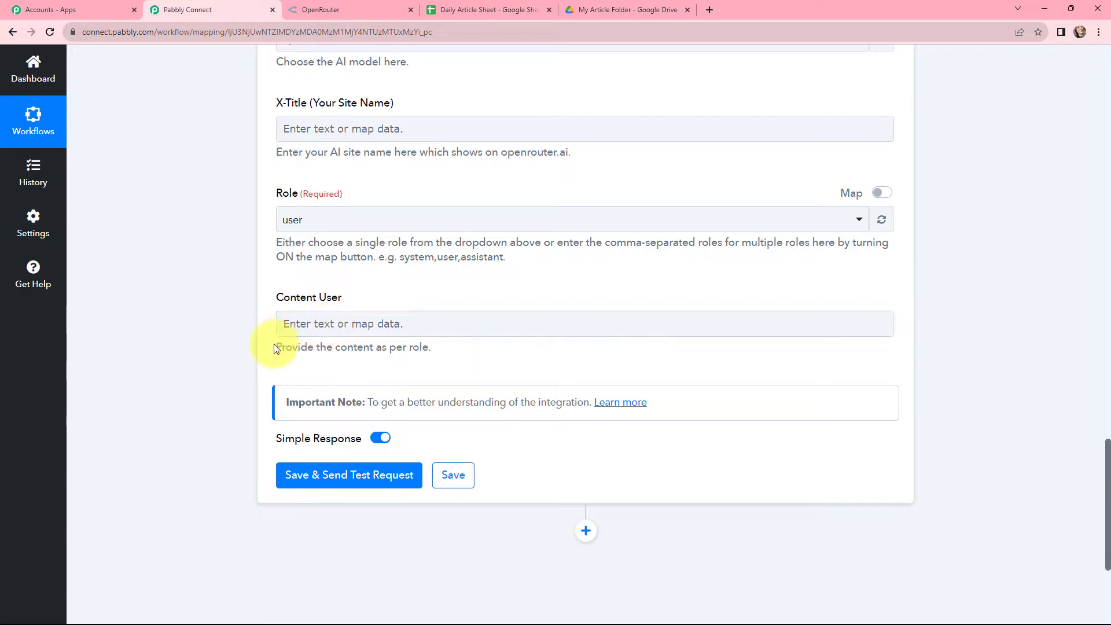
drag(273, 350, 442, 354)
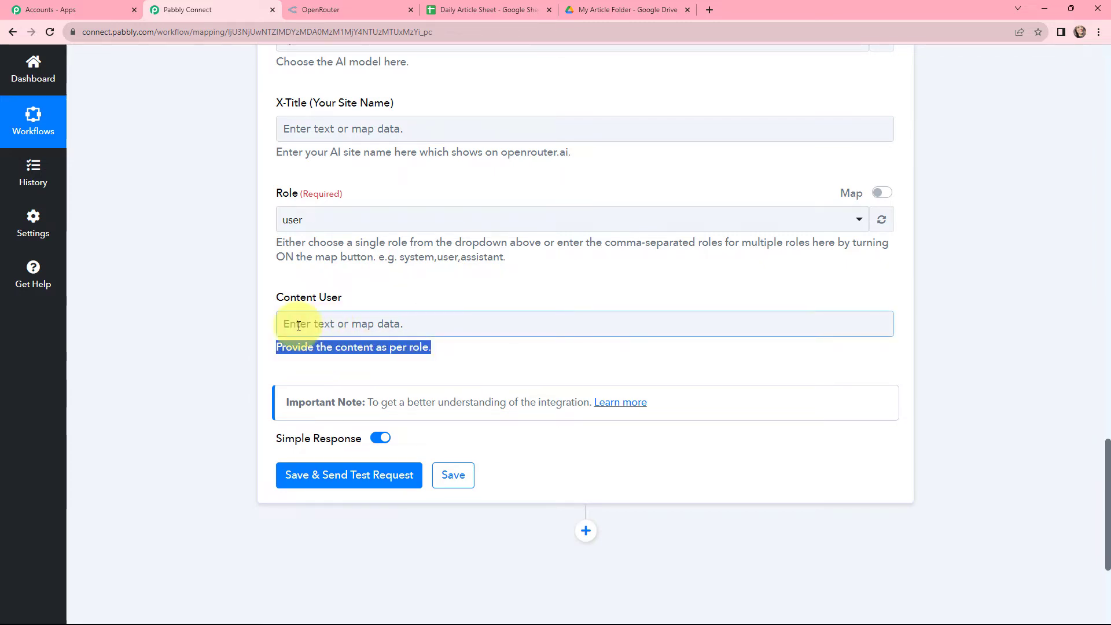
click(299, 325)
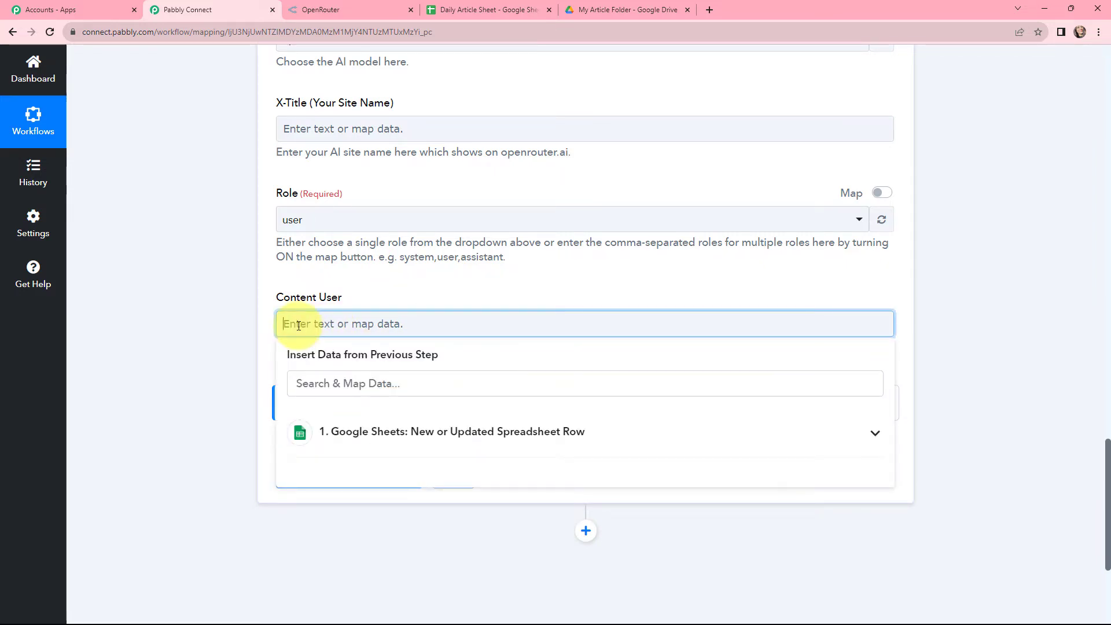
text(Write )
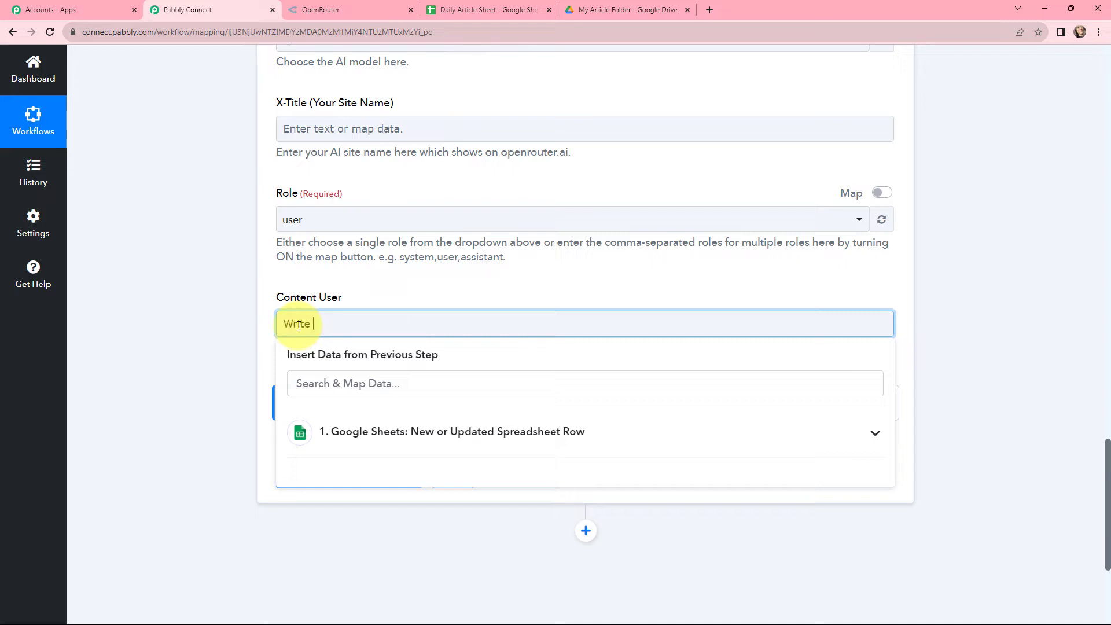
text(an article on the topic:)
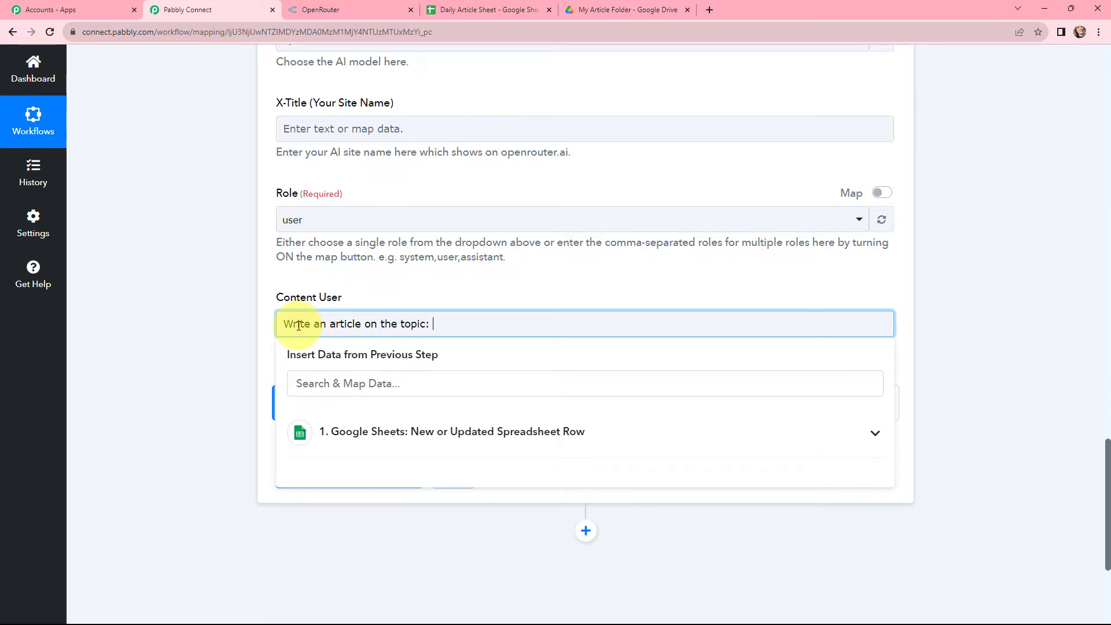
click(336, 431)
scroll(468, 272, down, 2)
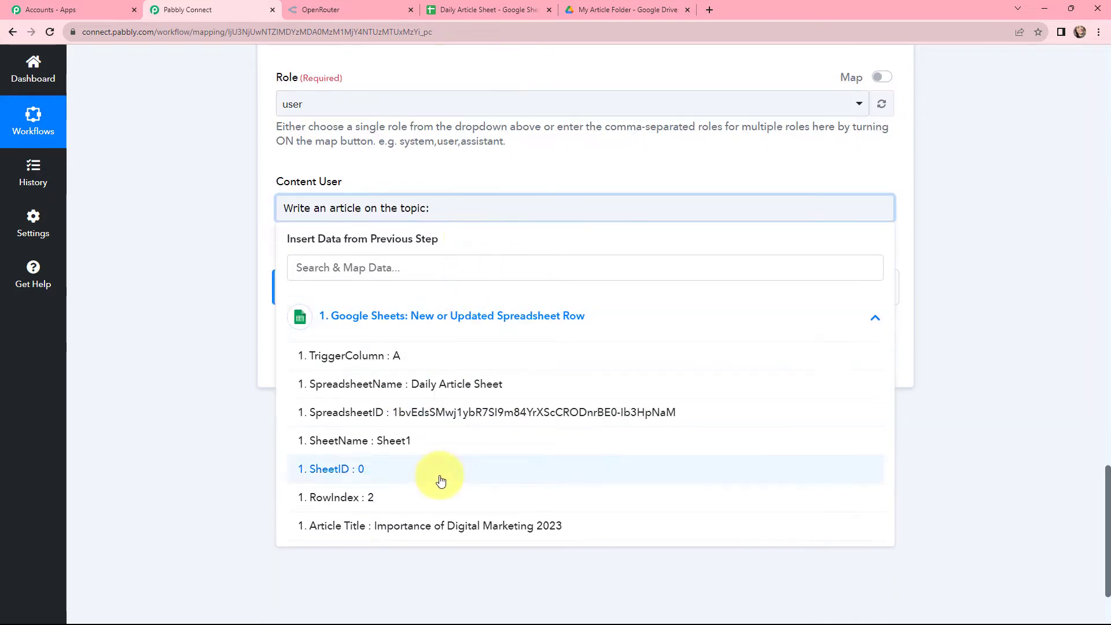
click(444, 523)
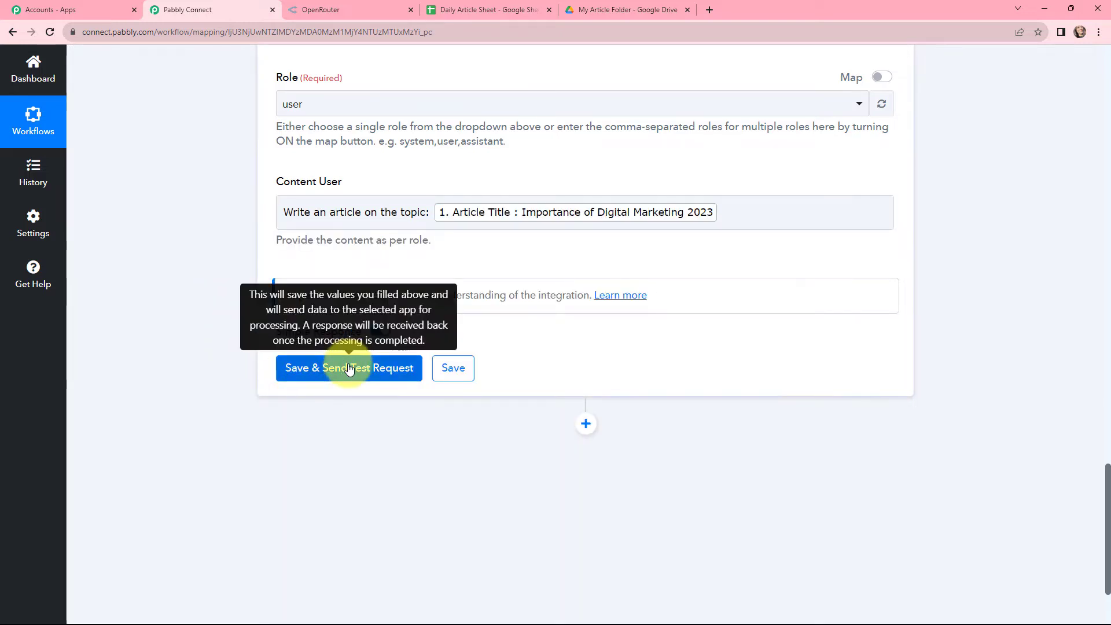
Save the OpenRouter.ai step, send a test request, and enlarge the Choices 0 Message Content response to read the generated article.
click(349, 368)
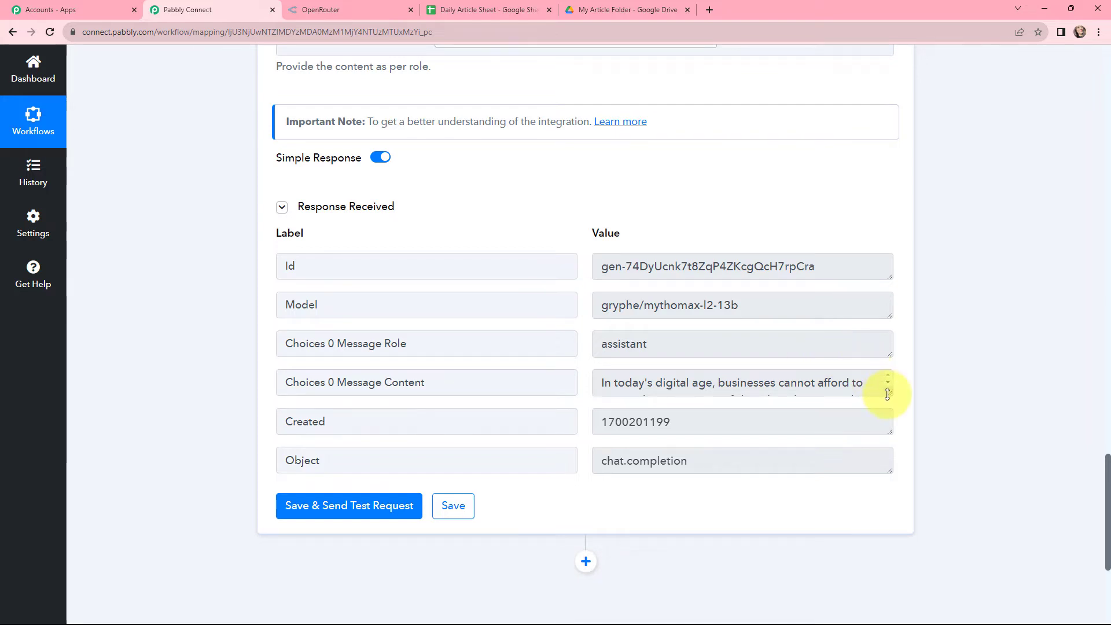
drag(887, 393, 884, 550)
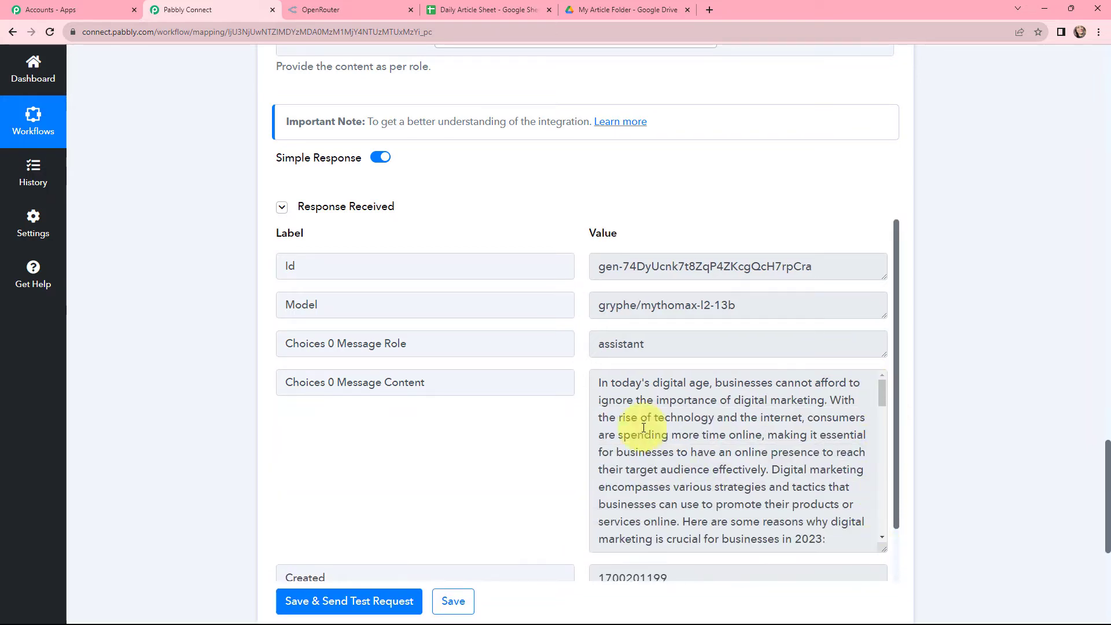
drag(596, 387, 703, 453)
click(840, 419)
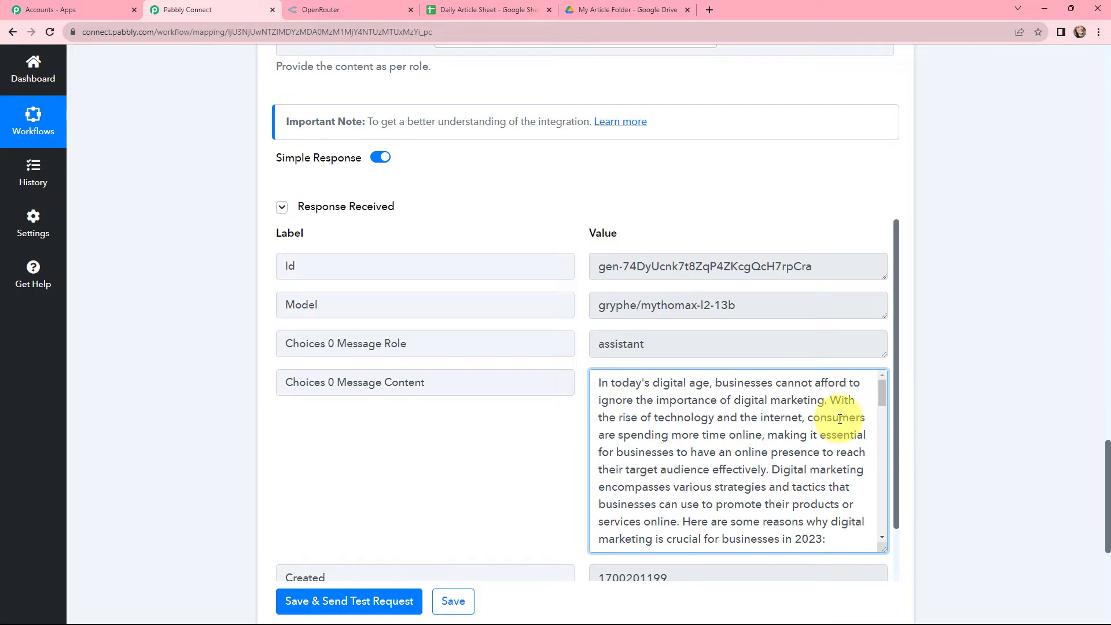
Add an action step after the OpenRouter.ai step, search for "goog" and choose Google Drive as its application.
scroll(1022, 247, down, 6)
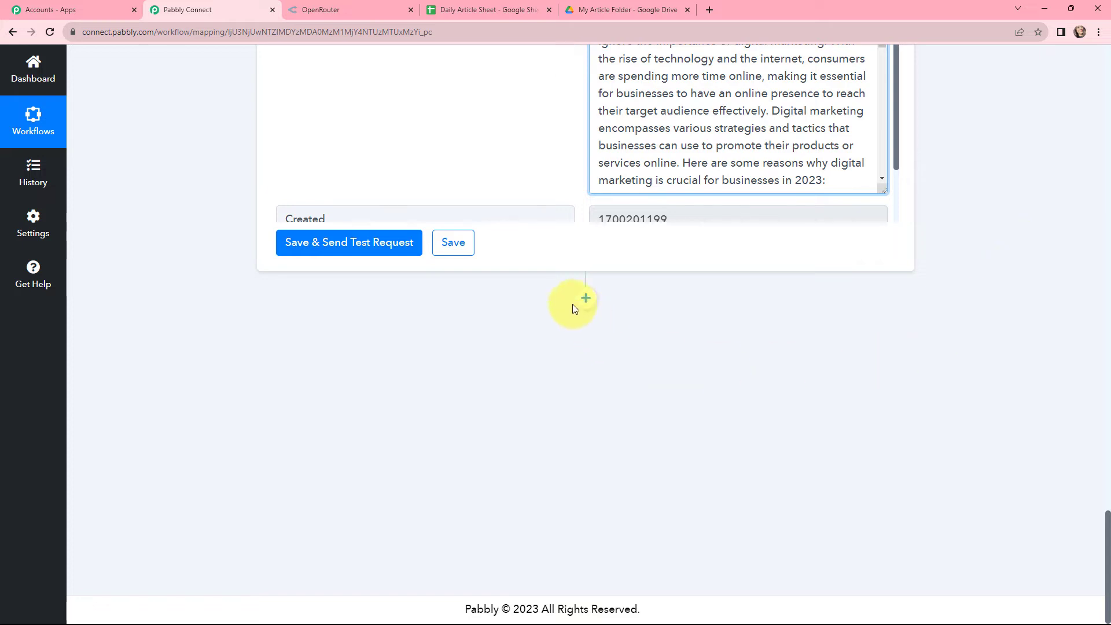
click(585, 298)
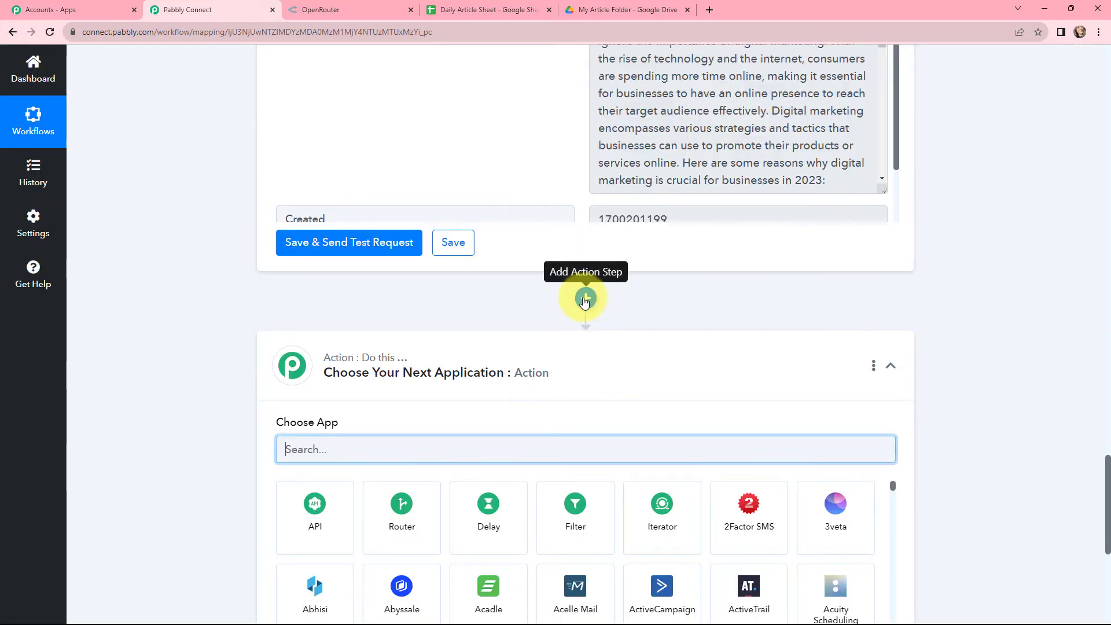
scroll(584, 301, down, 2)
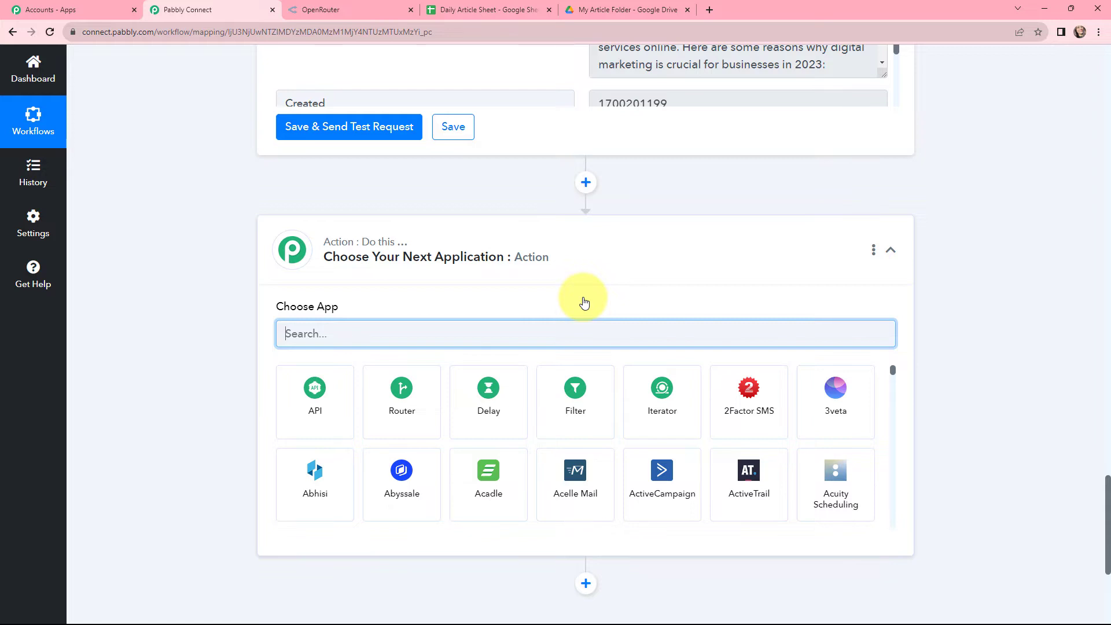
text(goog)
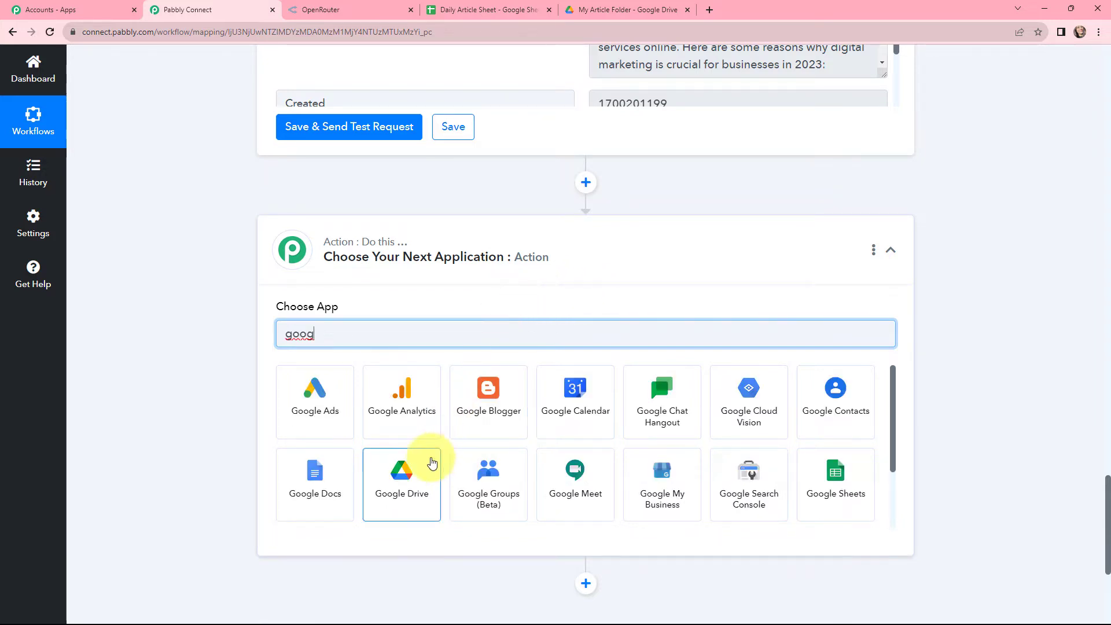
click(404, 472)
Check My Article Folder in Google Drive and set the Pabbly Connect action event to Create a File in a Specific Folder.
click(343, 388)
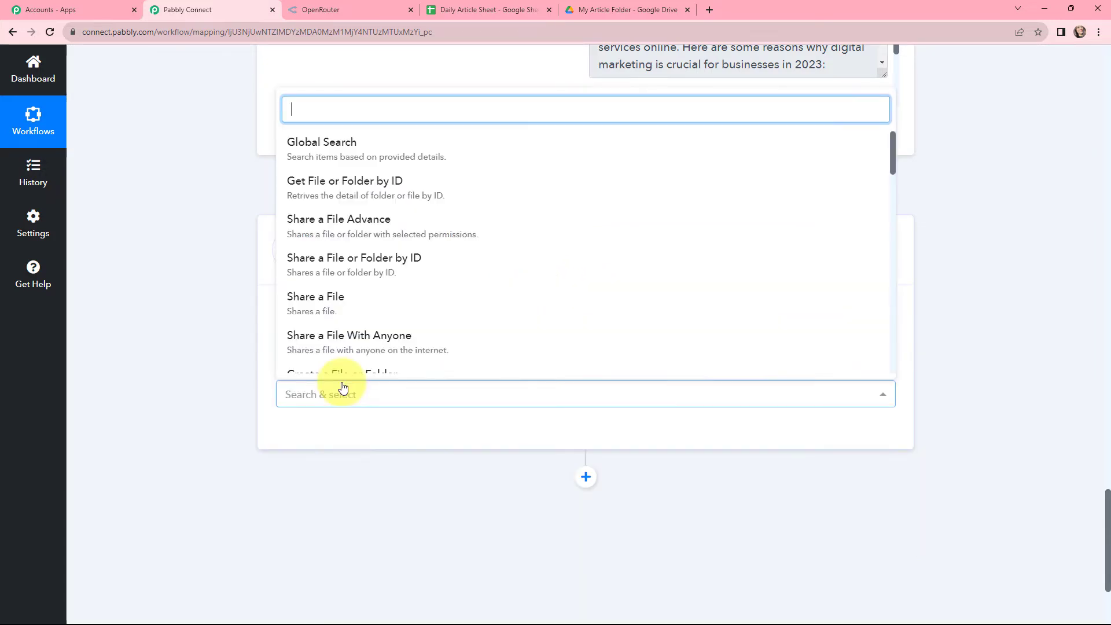
text(crea)
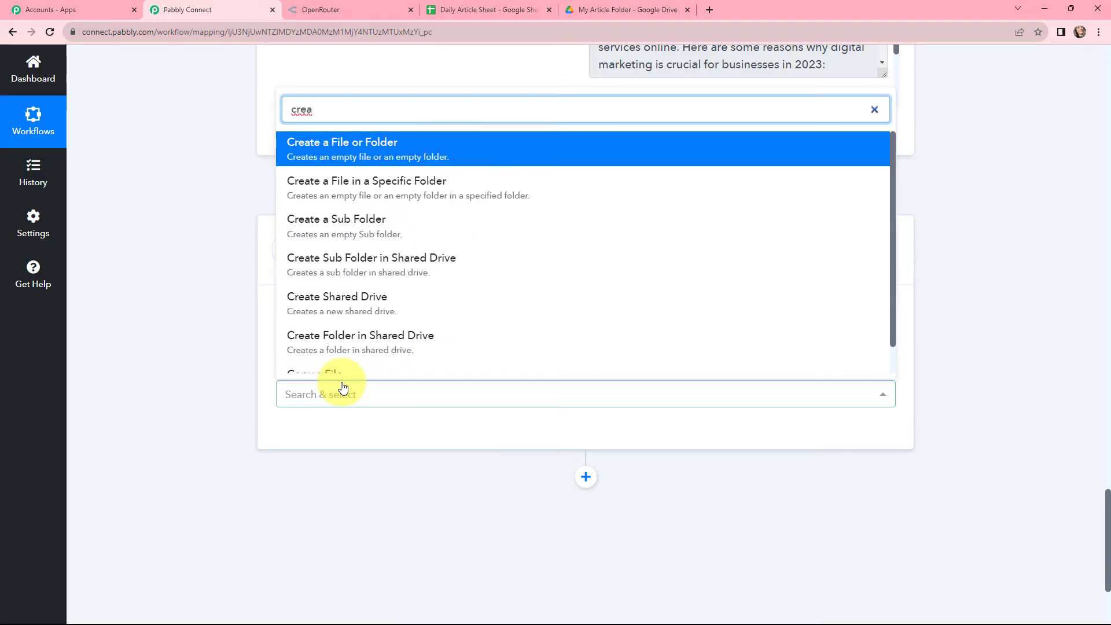
click(602, 9)
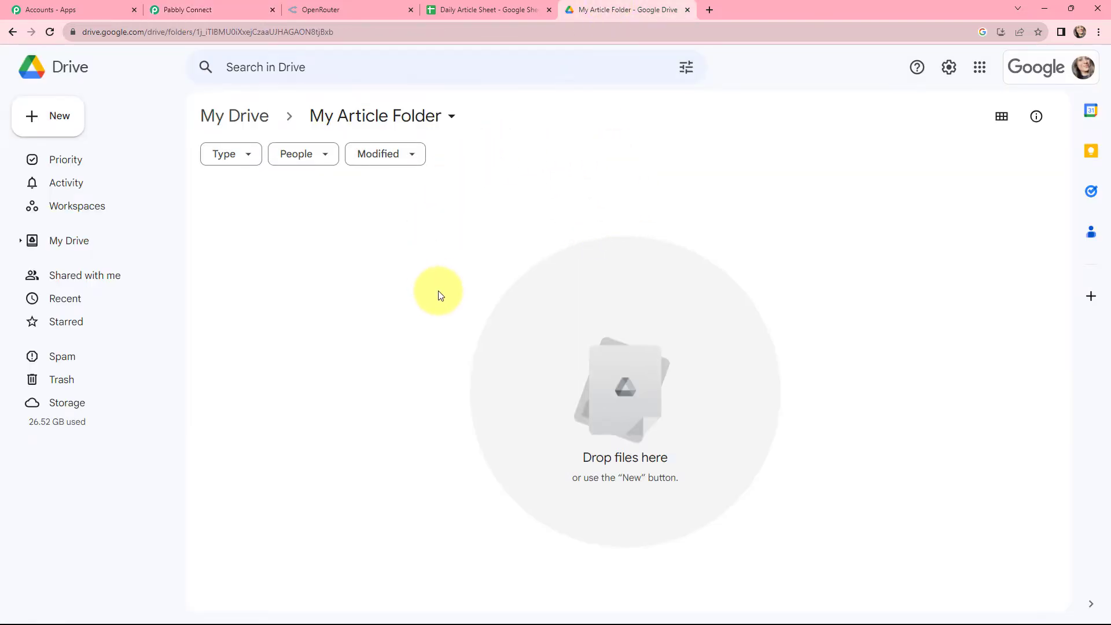
click(210, 10)
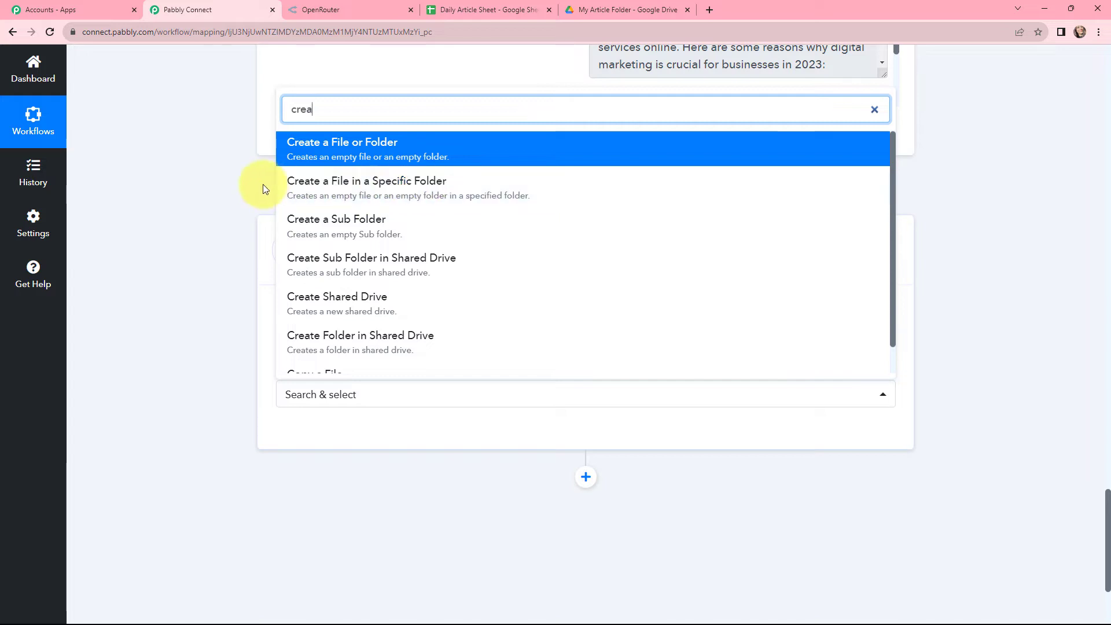
click(305, 188)
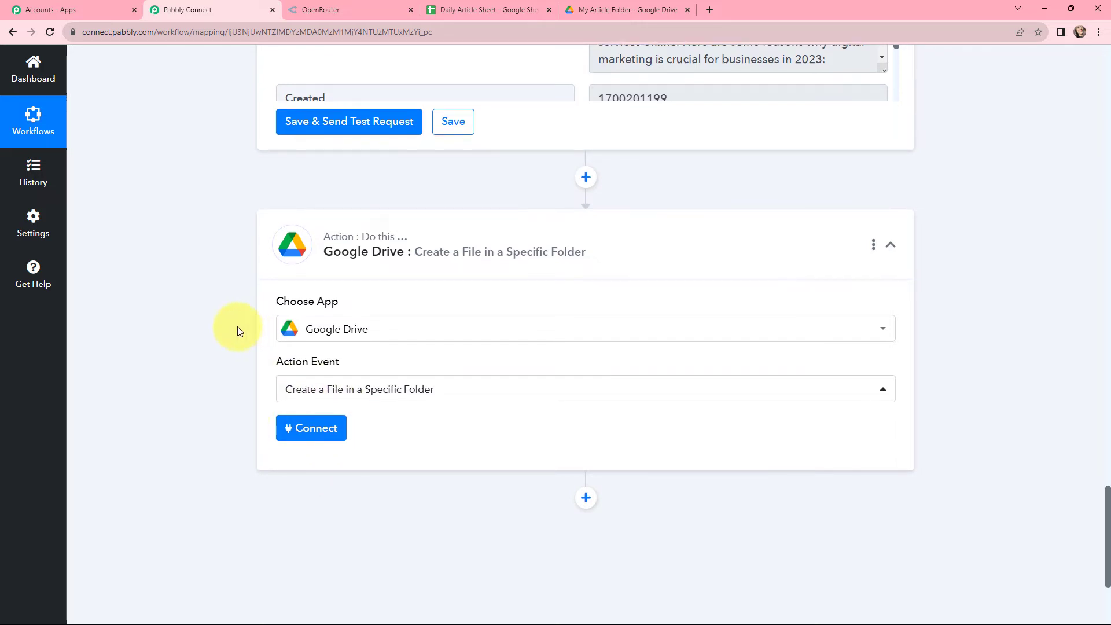
Connect the Google Drive step through a new connection by signing in with Google and allowing Pabbly Connect Drive access.
scroll(237, 326, down, 2)
click(305, 318)
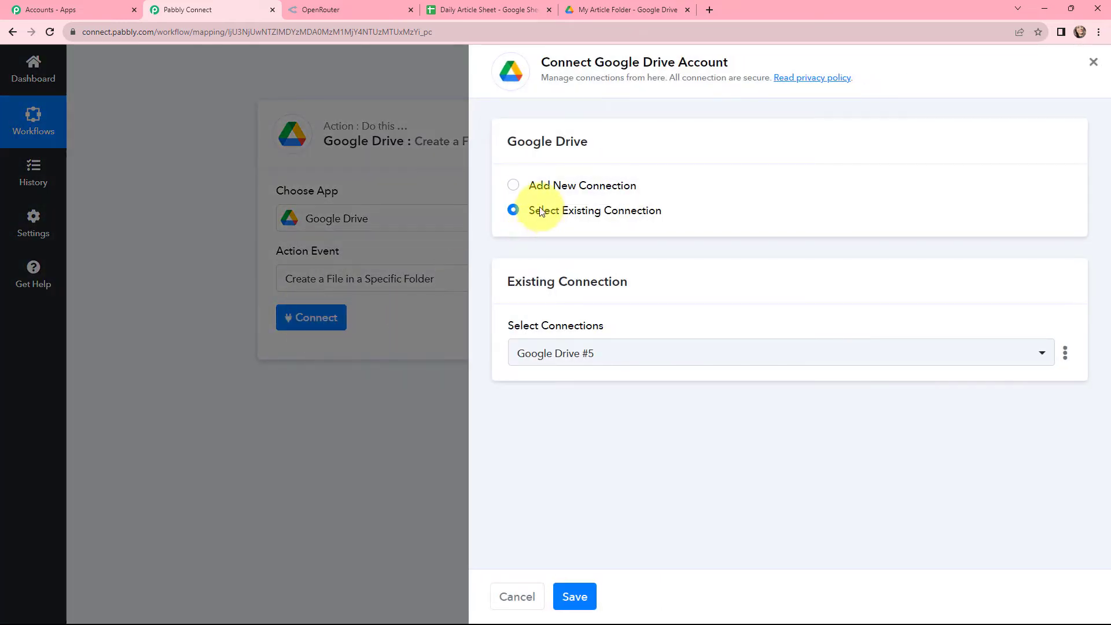
click(513, 186)
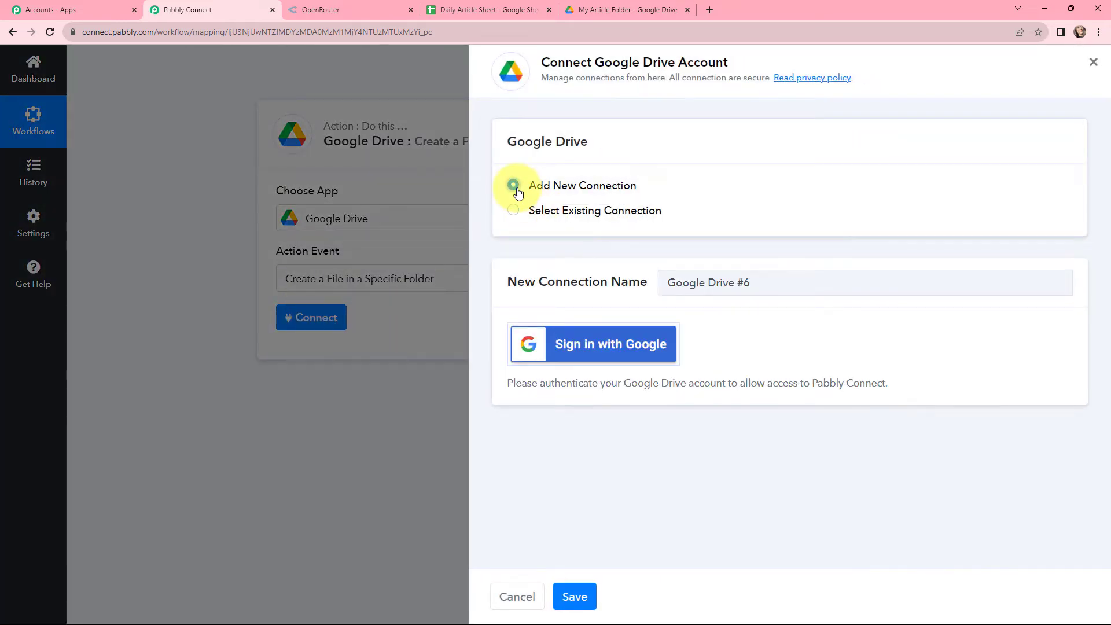
click(580, 341)
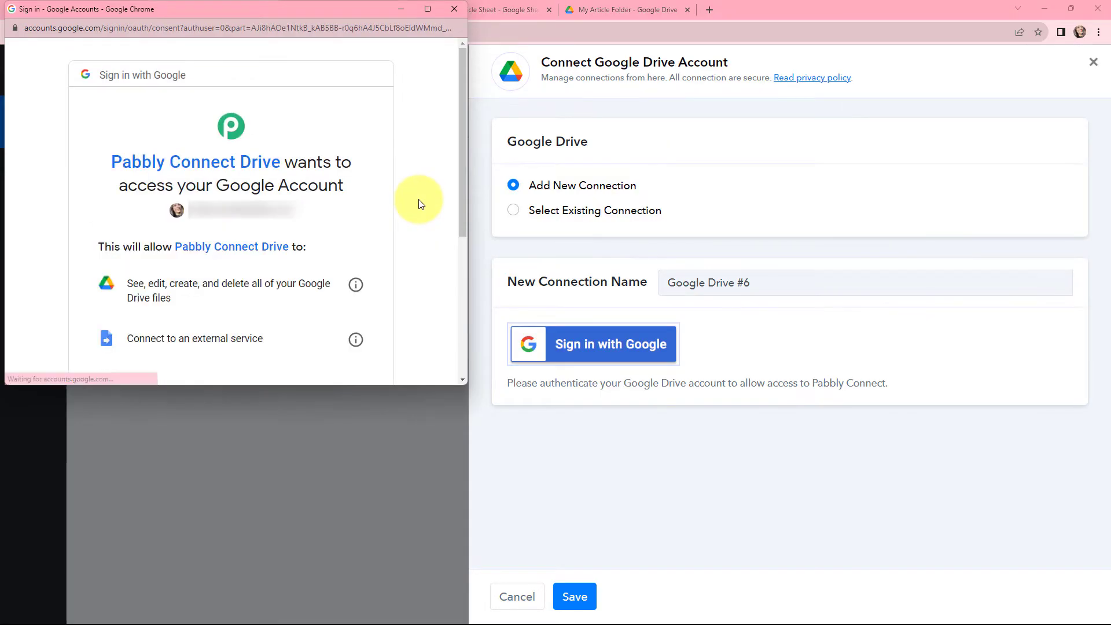
scroll(419, 207, down, 5)
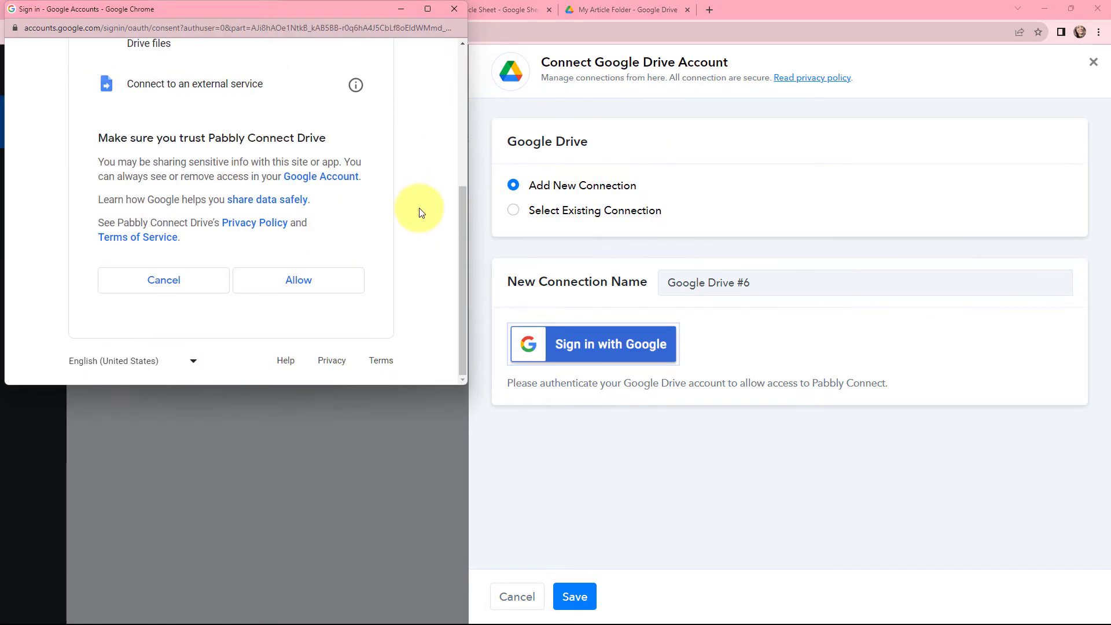
click(309, 277)
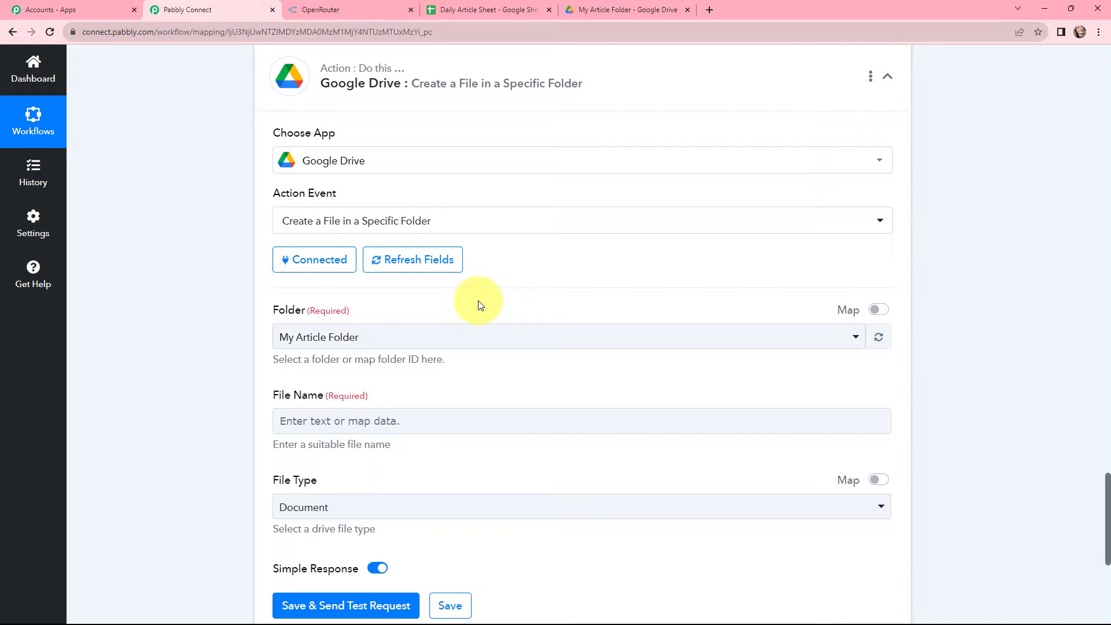
Check My Article Folder in Google Drive and select it as the destination folder in the Pabbly Connect file creation step.
scroll(479, 302, down, 1)
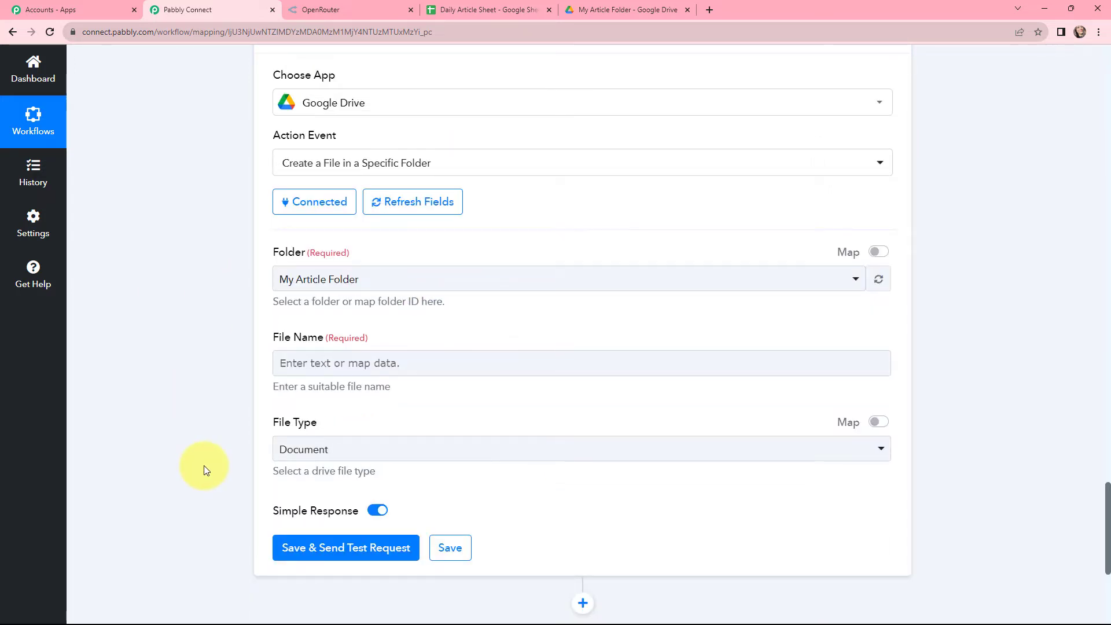
click(623, 7)
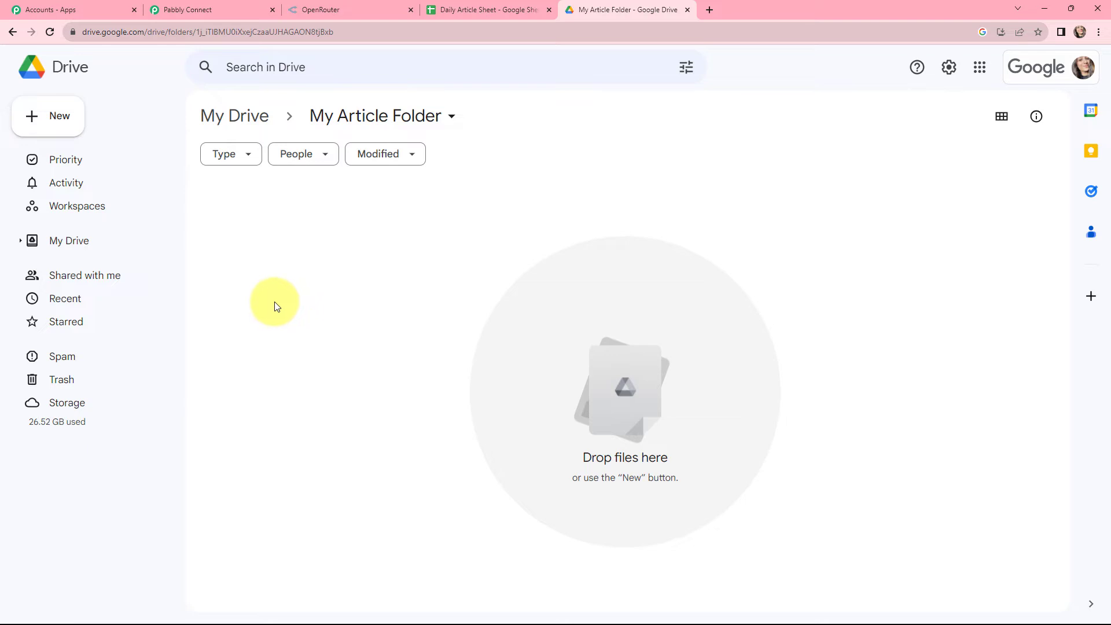
key(ctrl+2)
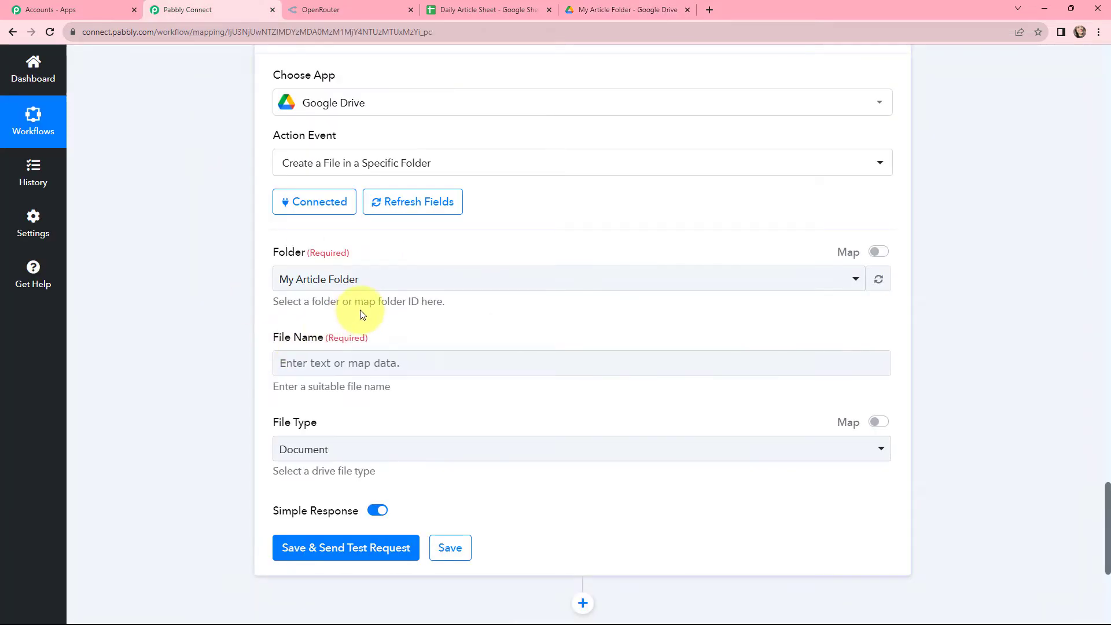
click(364, 279)
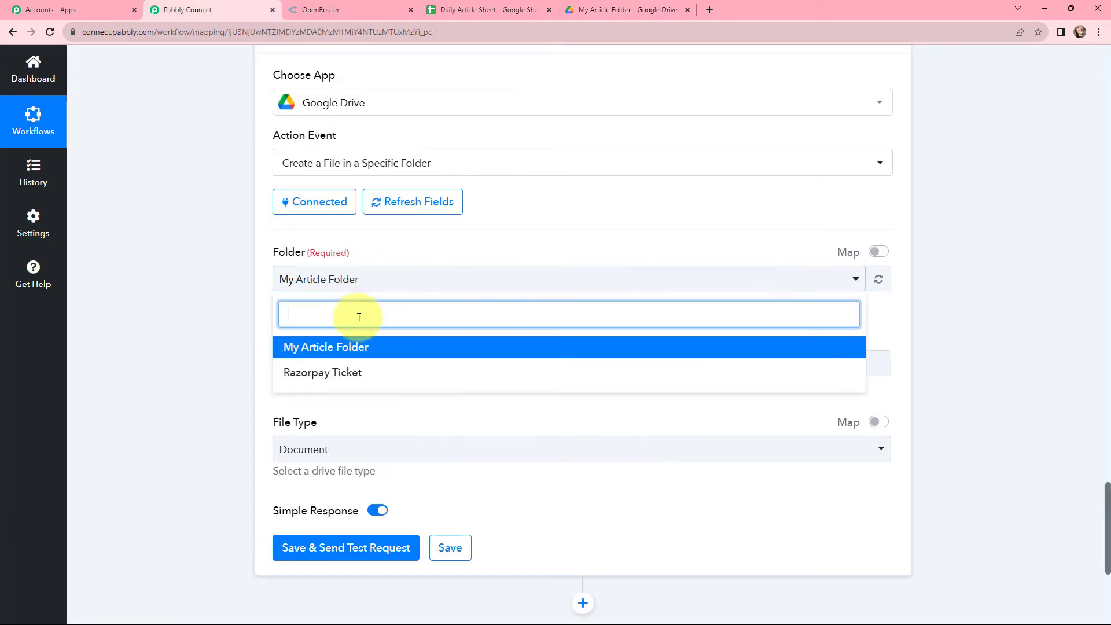
click(324, 347)
Map the File Name of the new Drive document to Article Title from the Google Sheets step.
scroll(364, 308, down, 1)
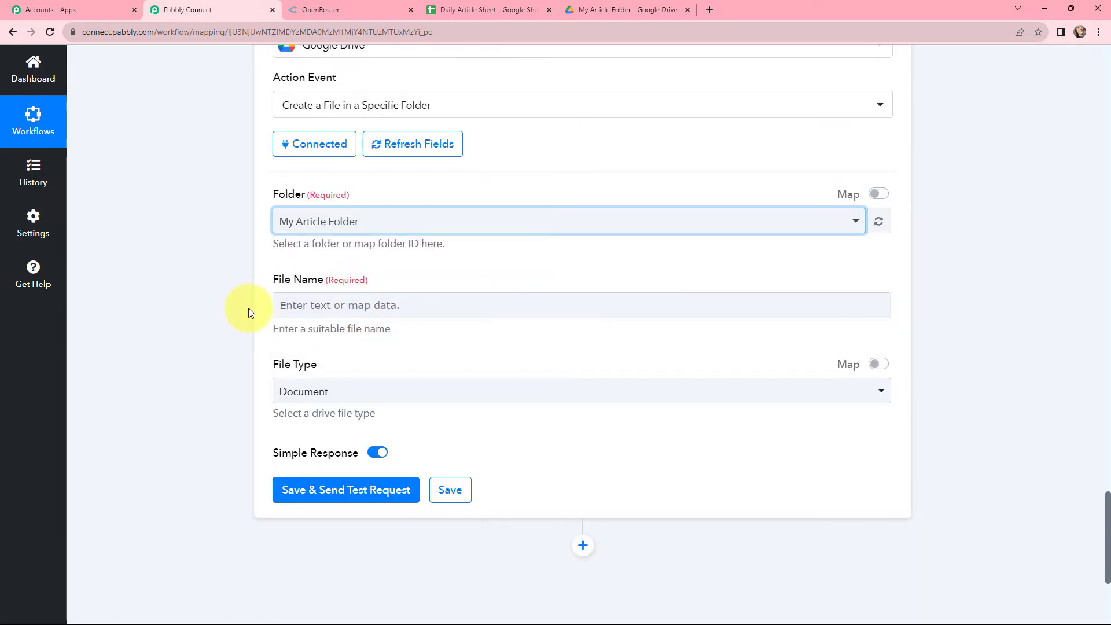
click(350, 302)
scroll(409, 302, down, 1)
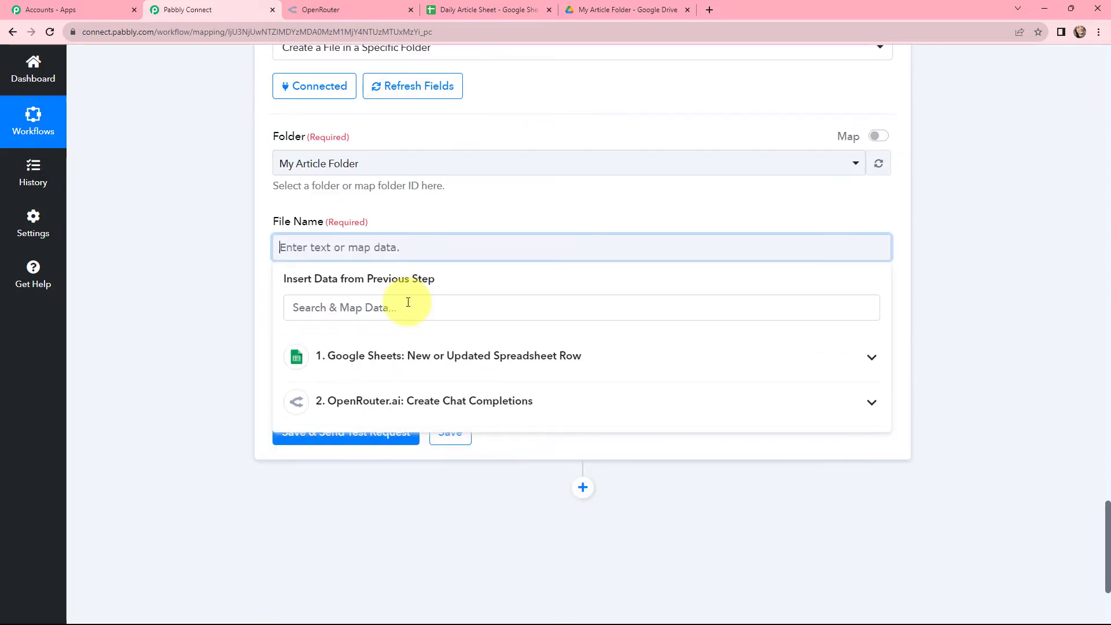
click(403, 356)
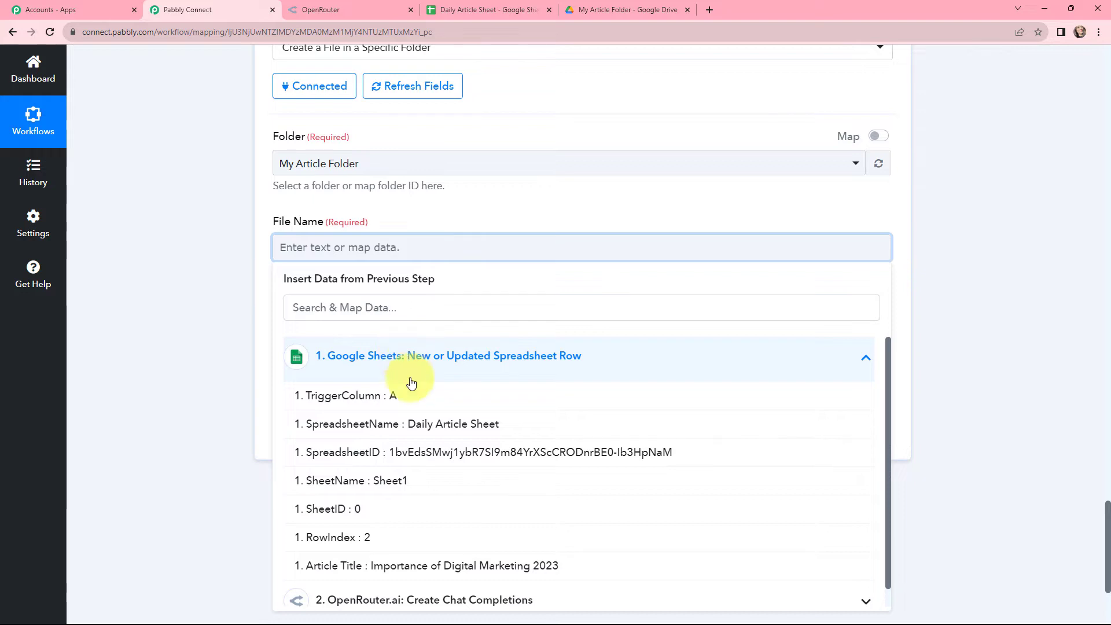
click(459, 567)
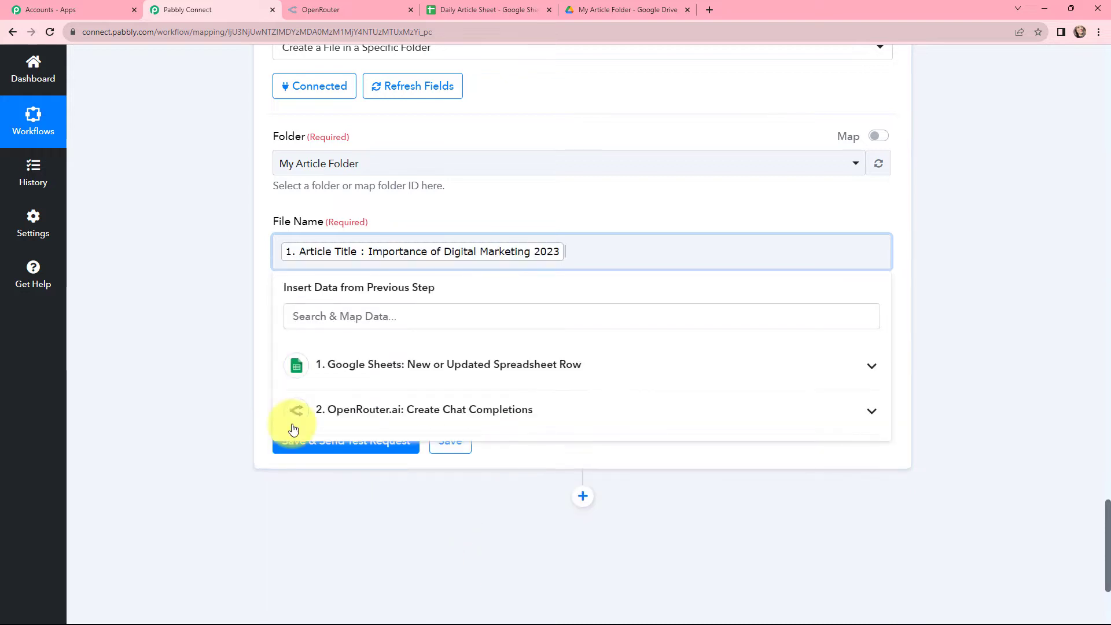
click(208, 252)
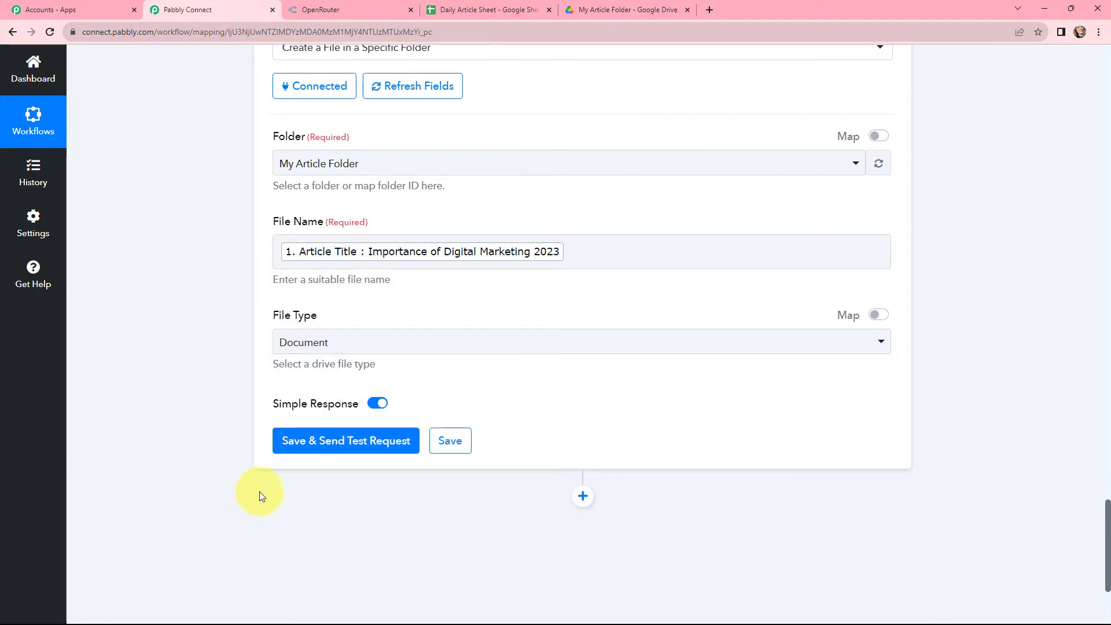
Save the file creation step, send a test request, and open the created document from My Article Folder in Google Drive.
click(339, 441)
scroll(645, 350, down, 3)
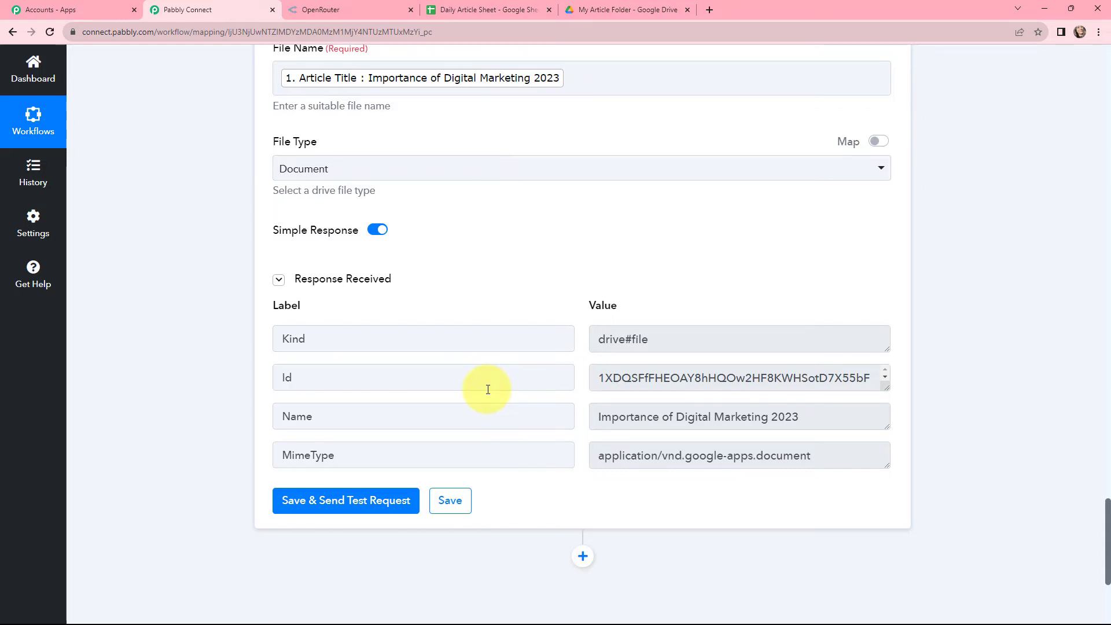
click(619, 10)
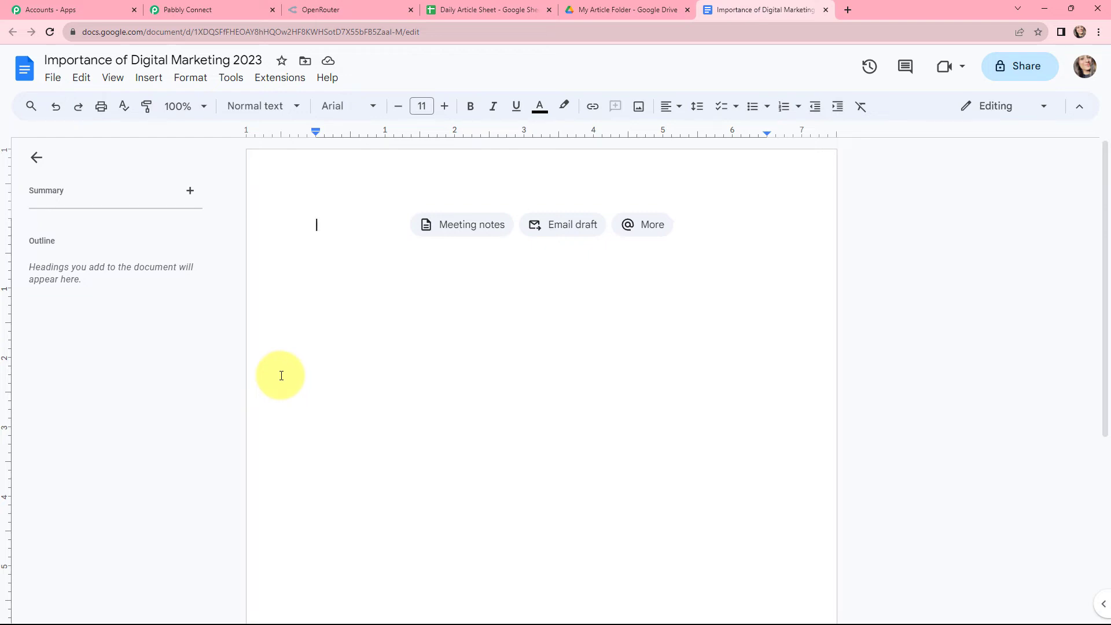
Return to Pabbly Connect, add an action step after the file creation step, search for "google d" and choose Google Drive.
click(193, 8)
scroll(535, 181, down, 5)
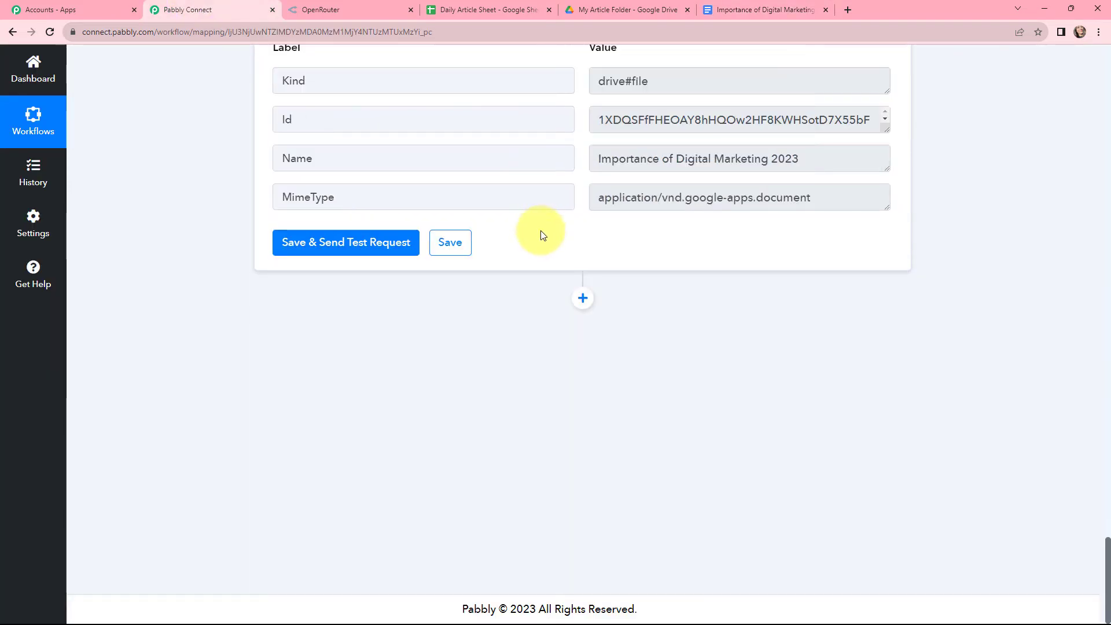
click(581, 298)
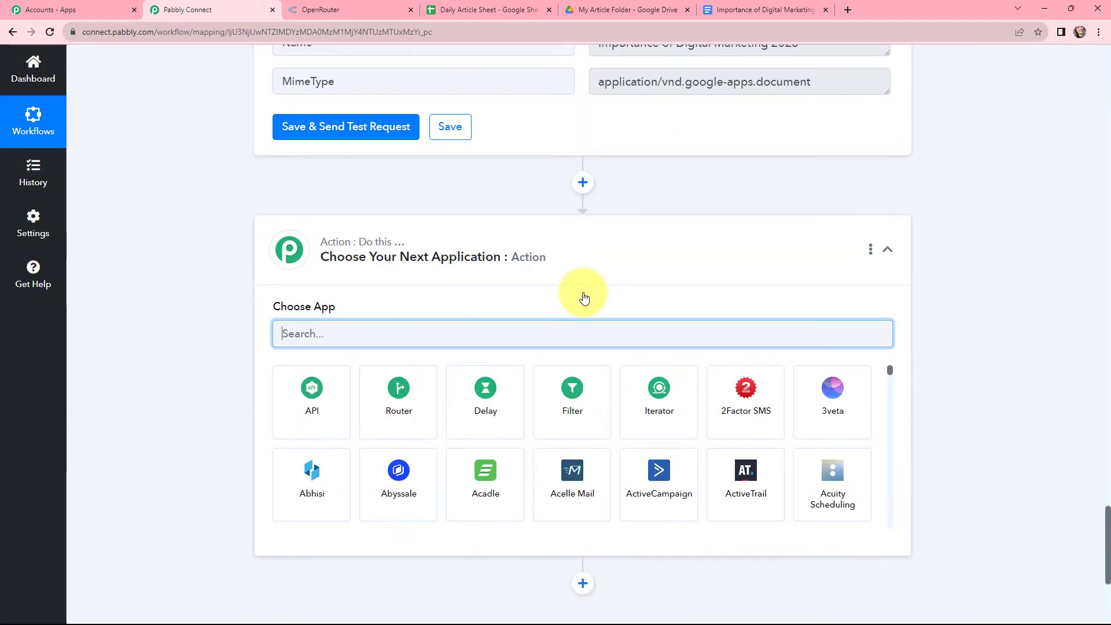
text(google)
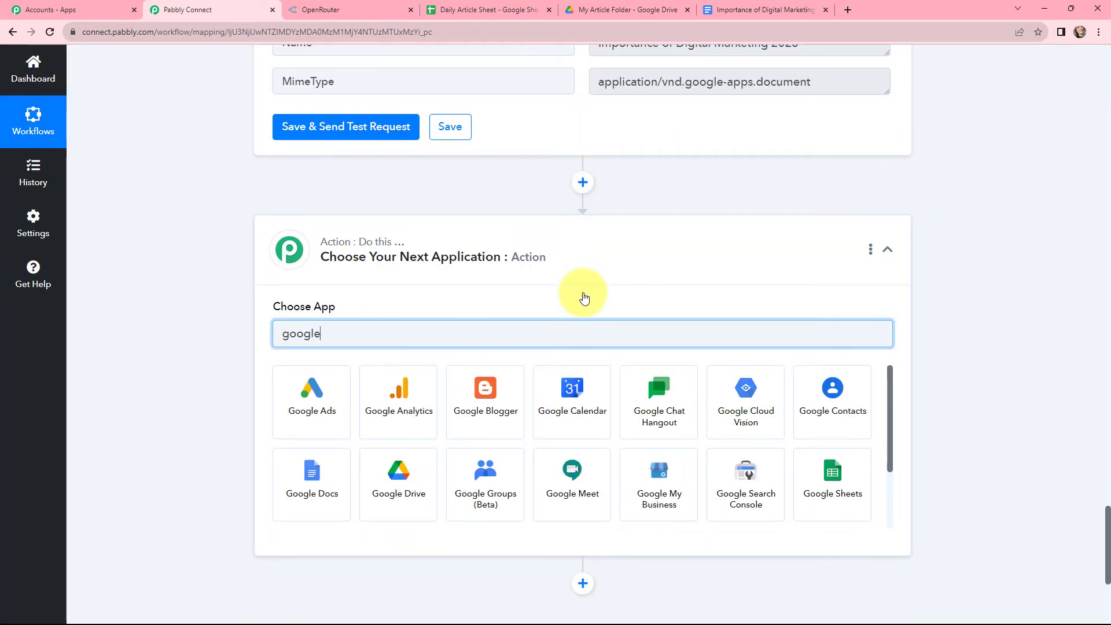
text( d)
click(428, 389)
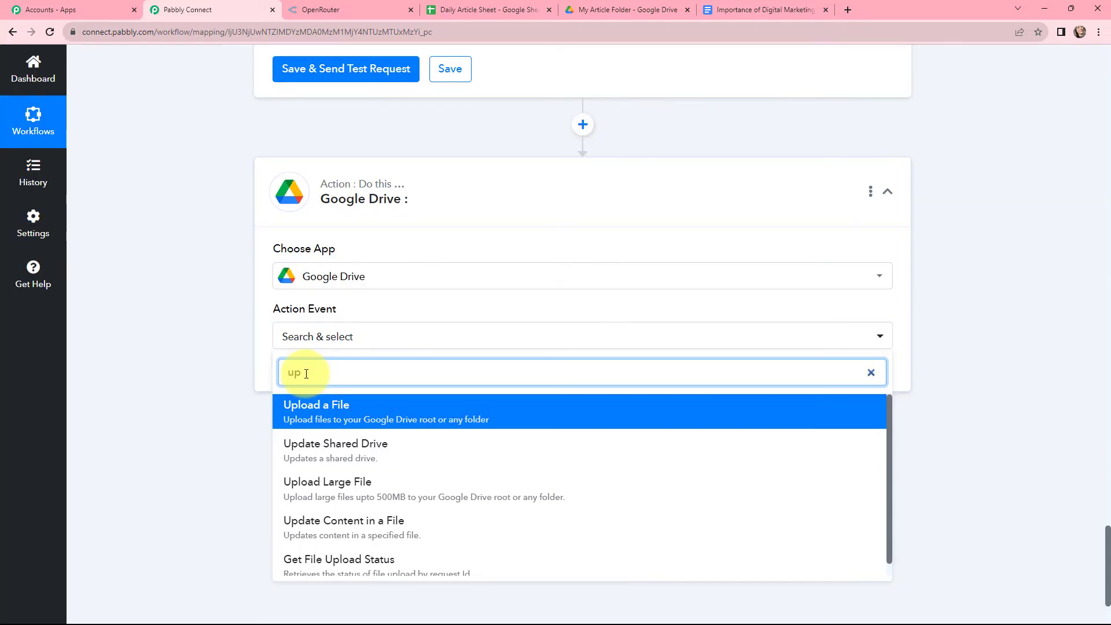
Set the new step's action event to Update Content in a File and connect it through the existing Google Drive #6 connection.
click(251, 377)
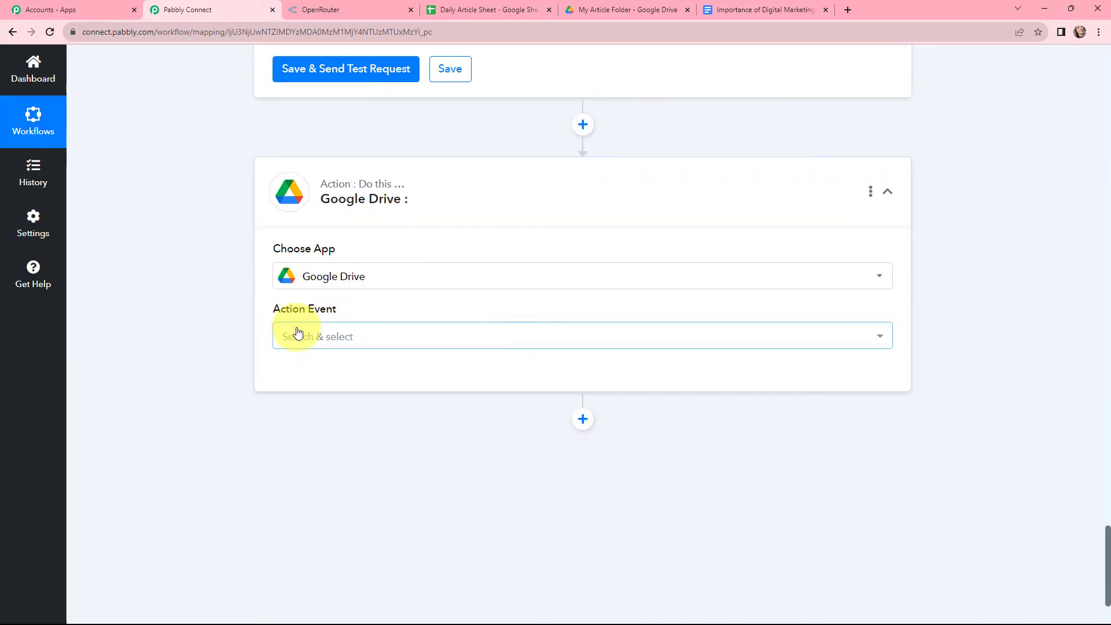
click(314, 338)
text(upda)
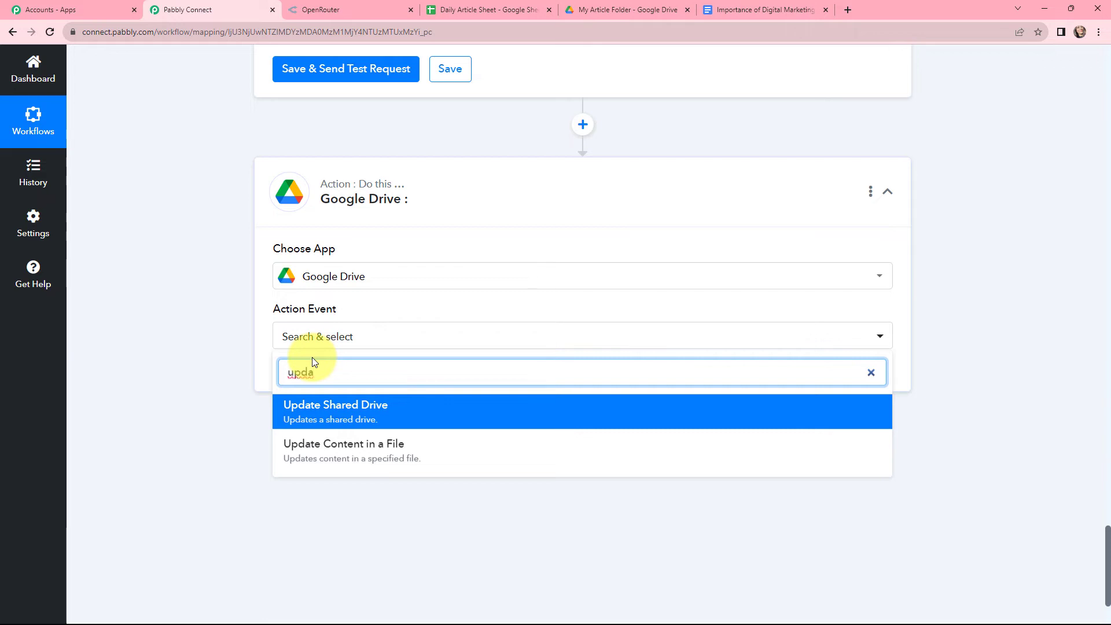
click(356, 457)
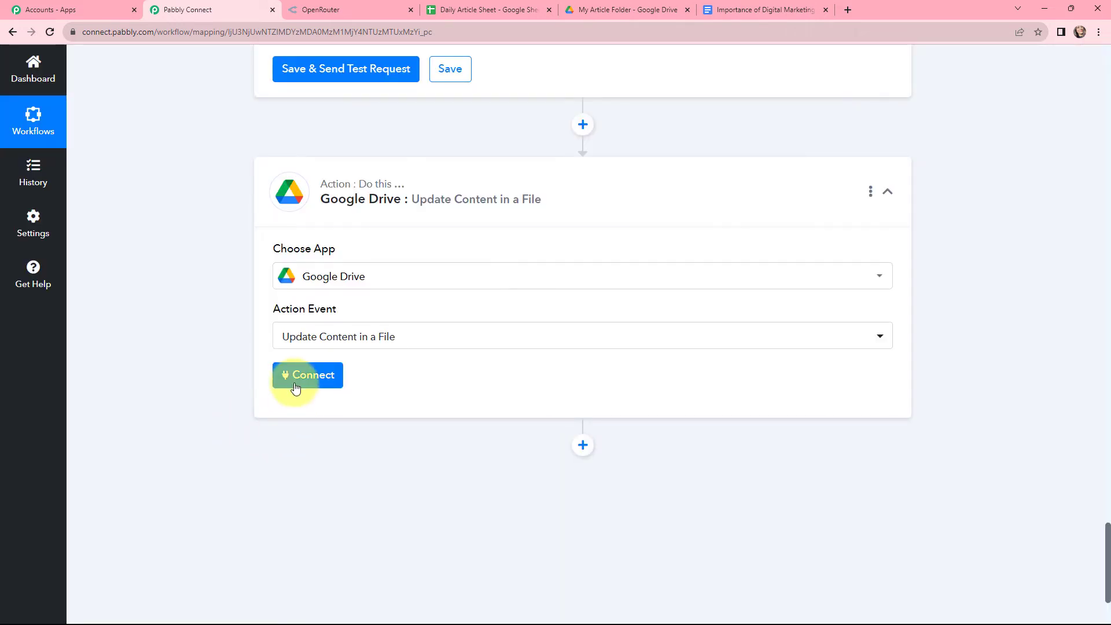
click(295, 386)
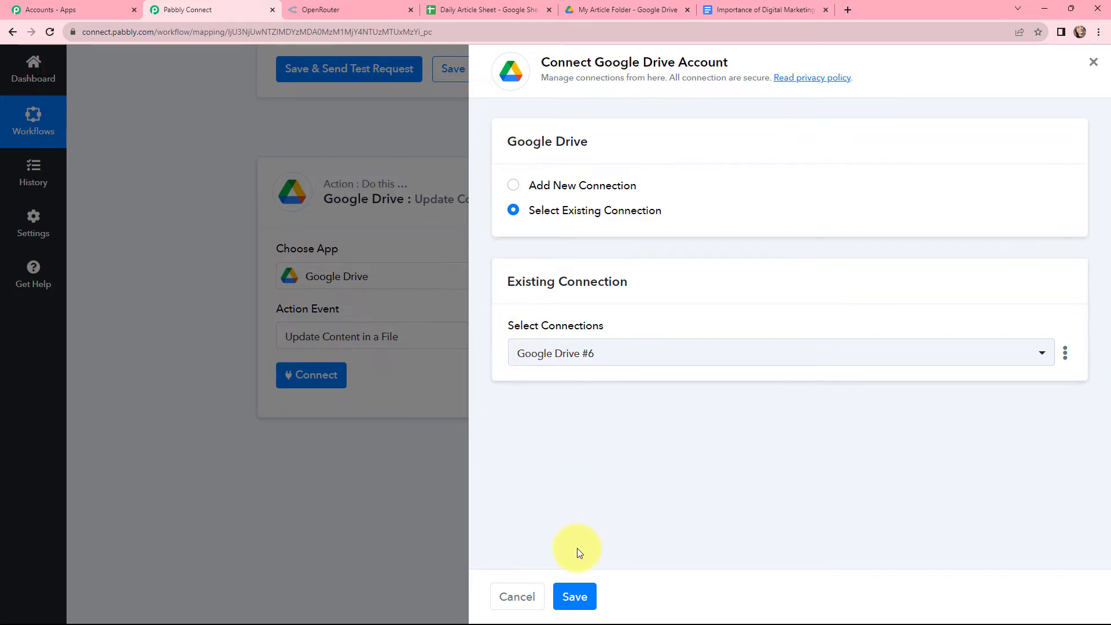
click(574, 596)
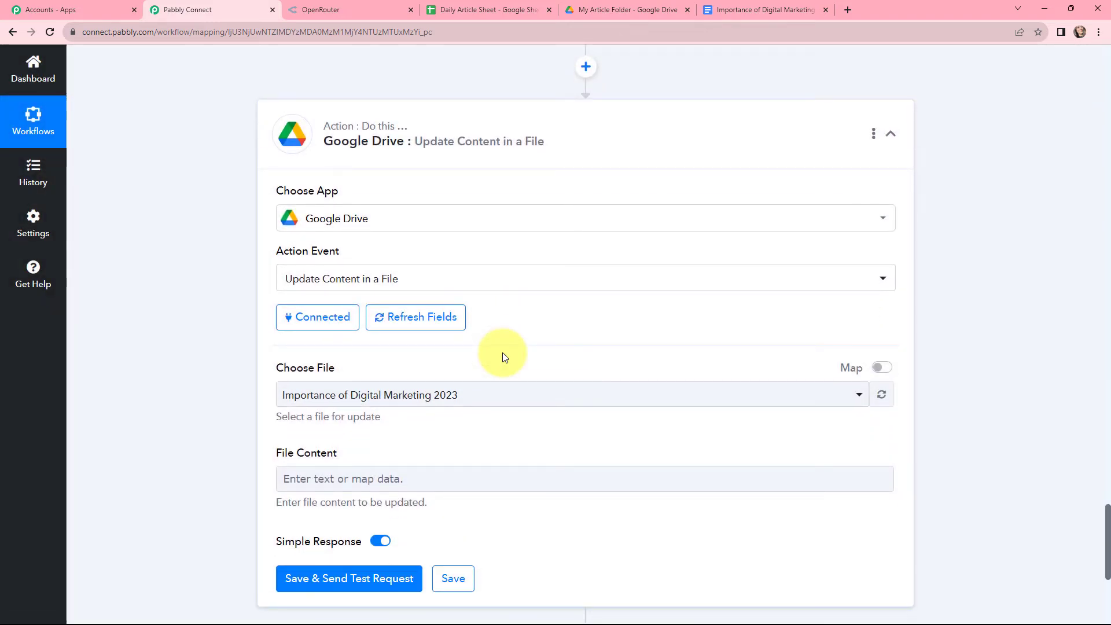
Enable mapping for Choose File, clear the fixed file ID and map the Id from the Create a File in a Specific Folder step.
scroll(504, 354, down, 2)
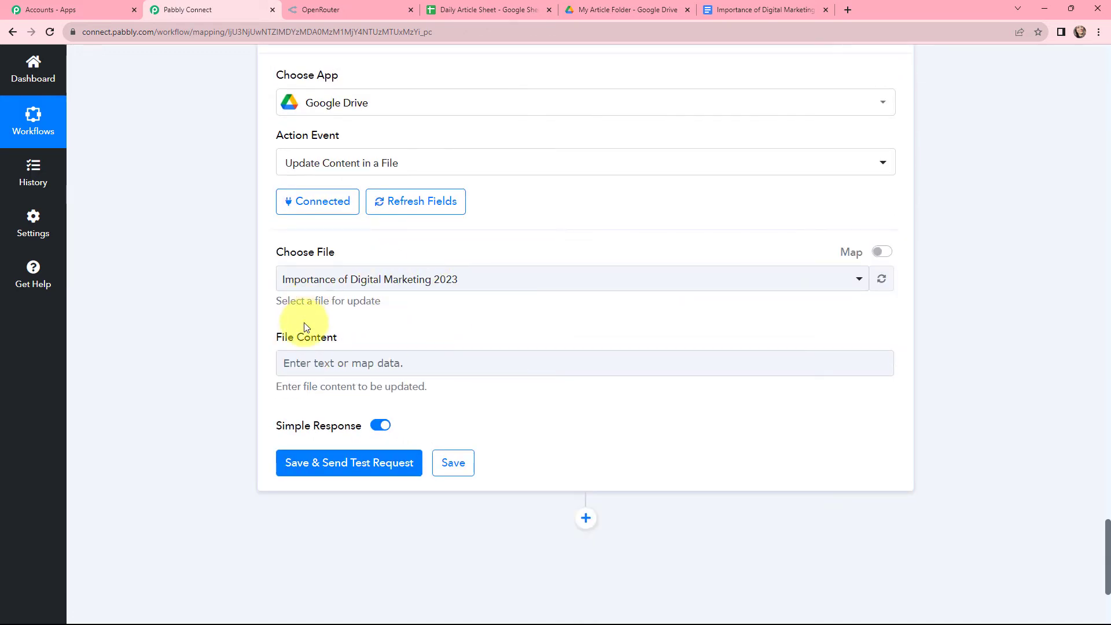
click(472, 283)
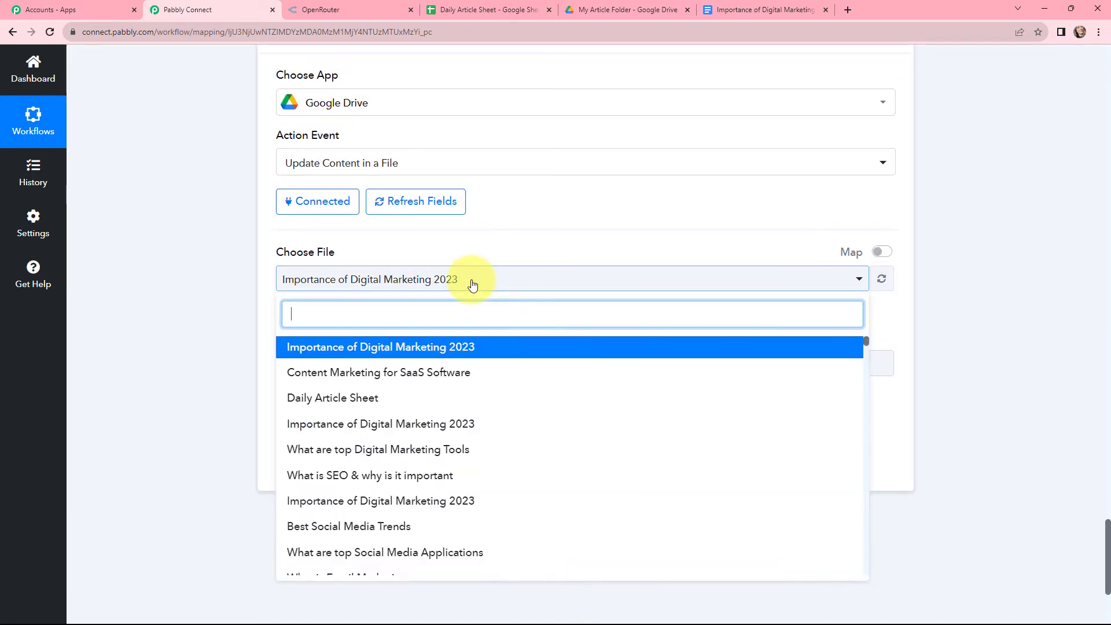
click(474, 282)
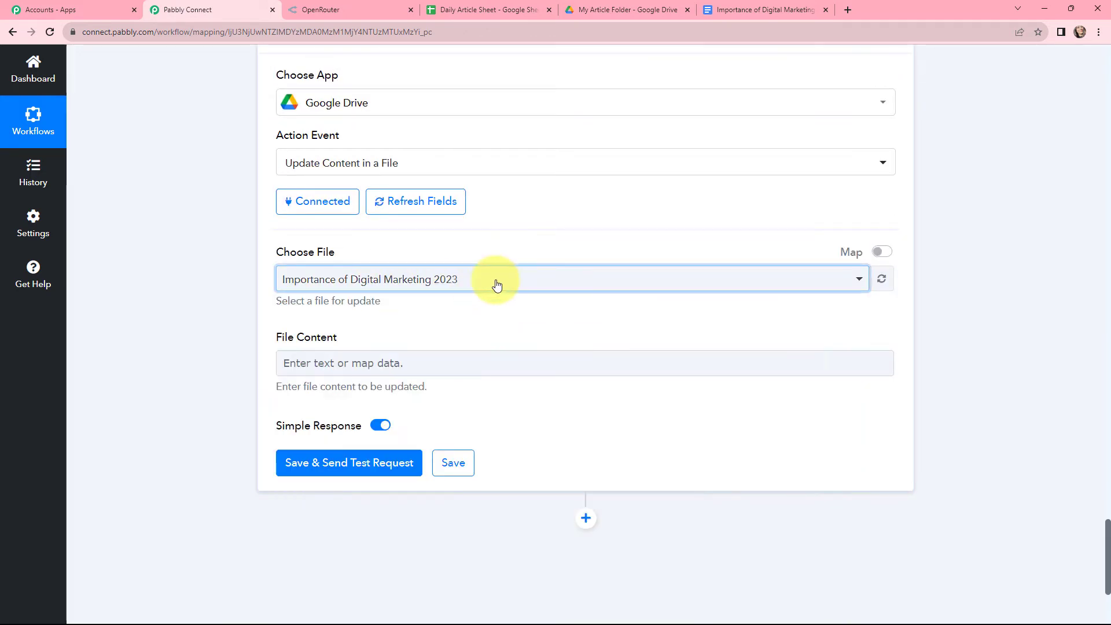
click(884, 253)
drag(625, 282, 208, 282)
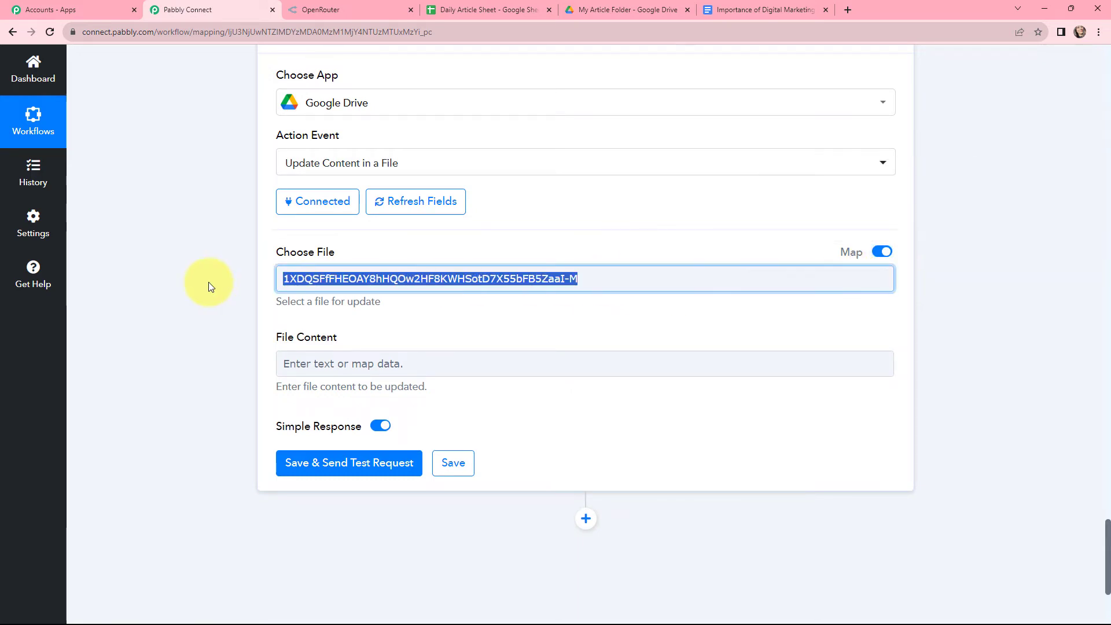
key(BackSpace)
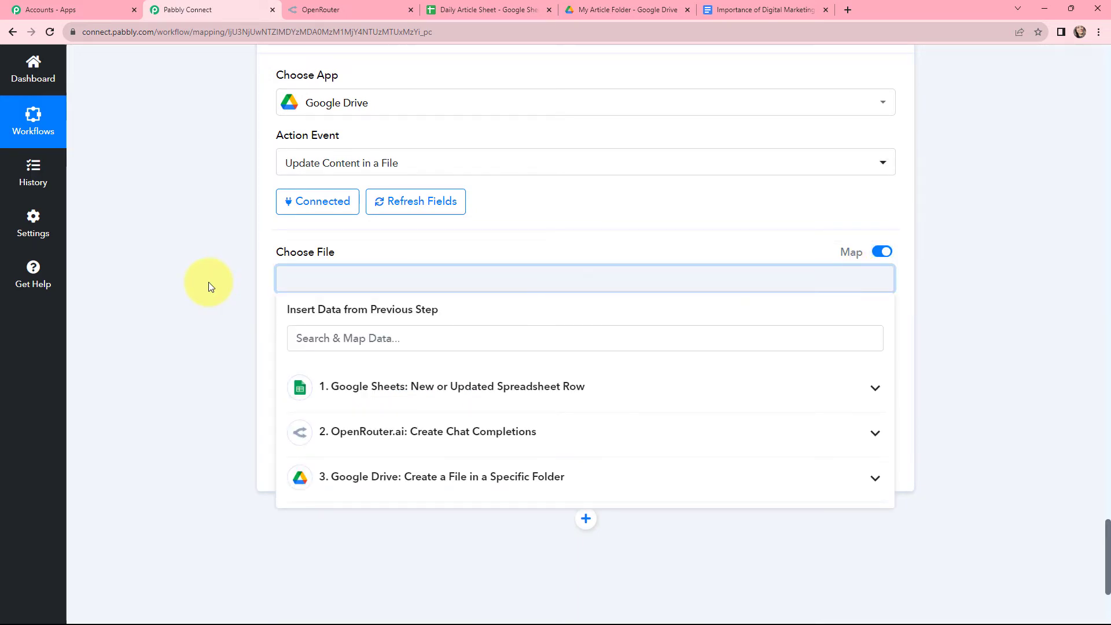
click(434, 483)
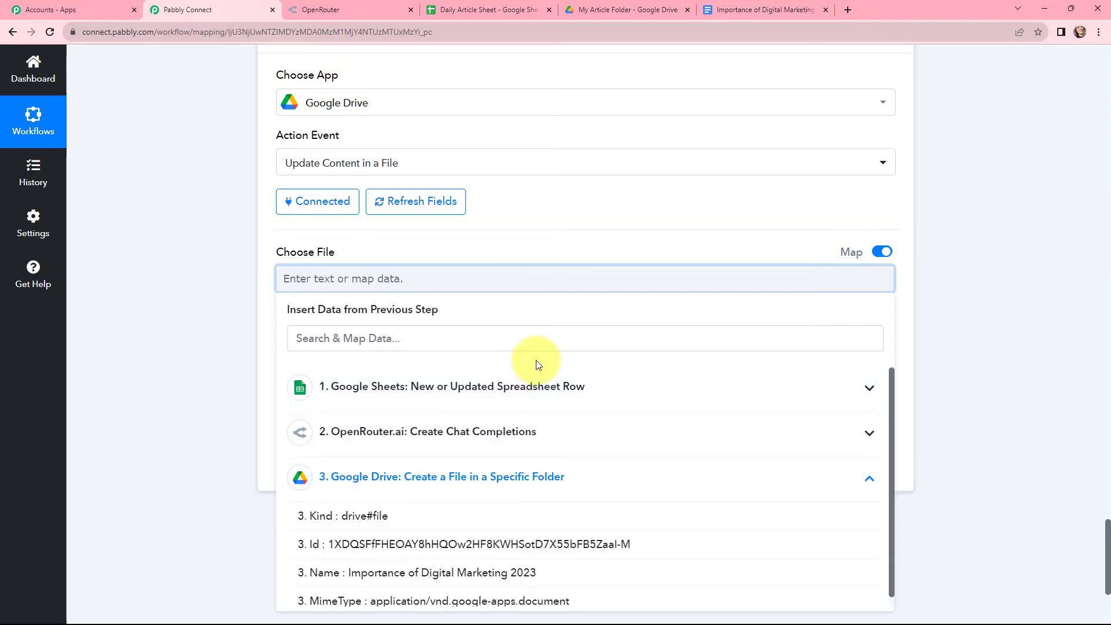
scroll(524, 469, down, 1)
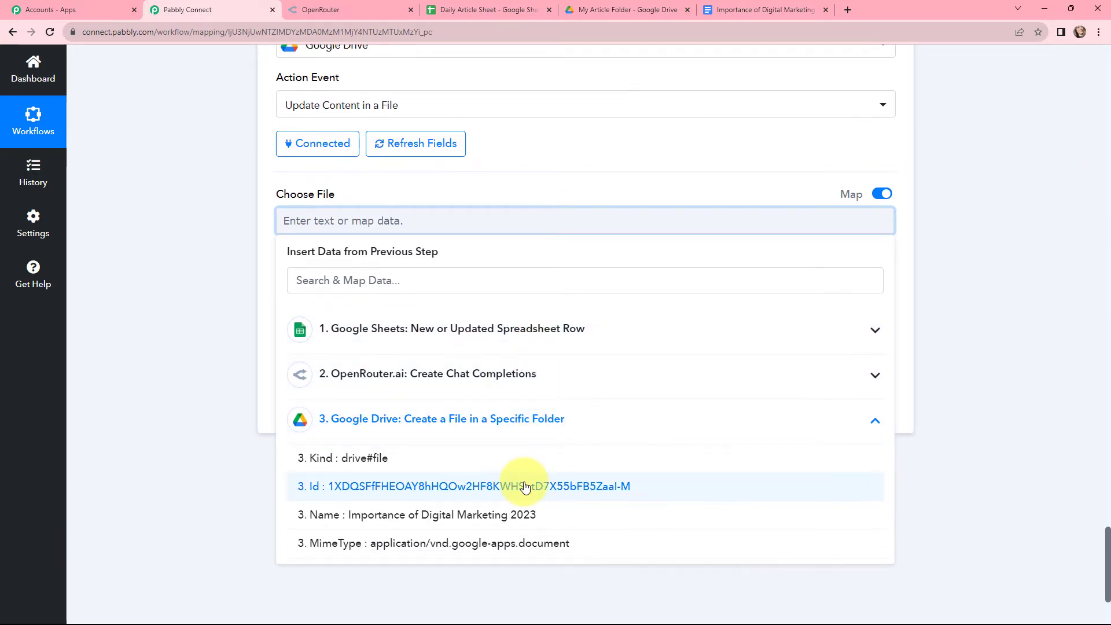
click(525, 488)
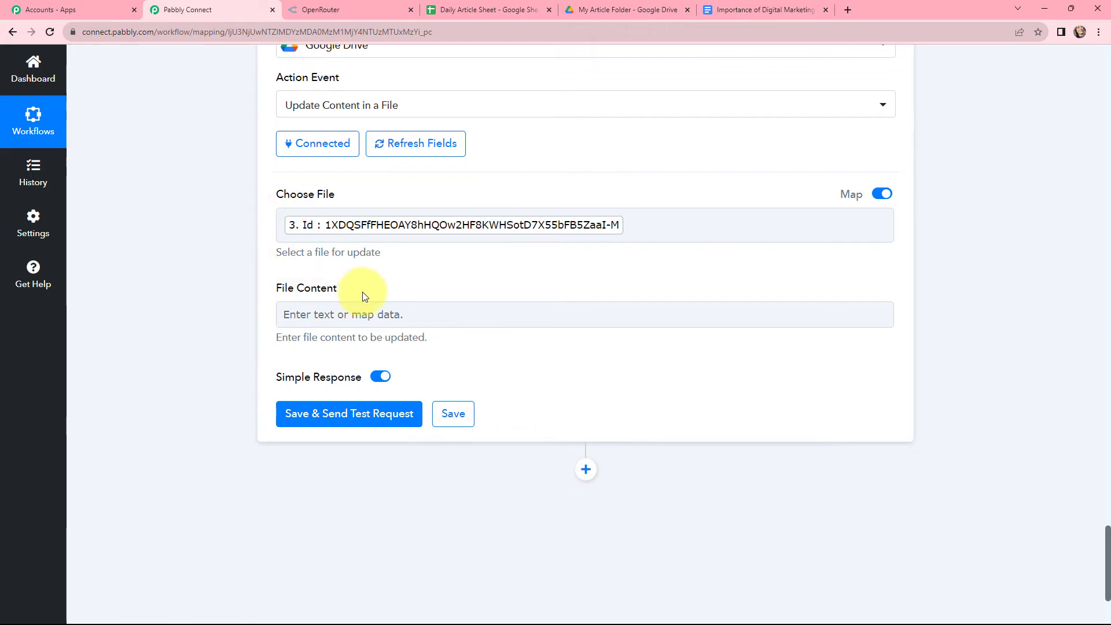
Map File Content to Choices 0 Message Content from the OpenRouter.ai Create Chat Completions step.
click(388, 313)
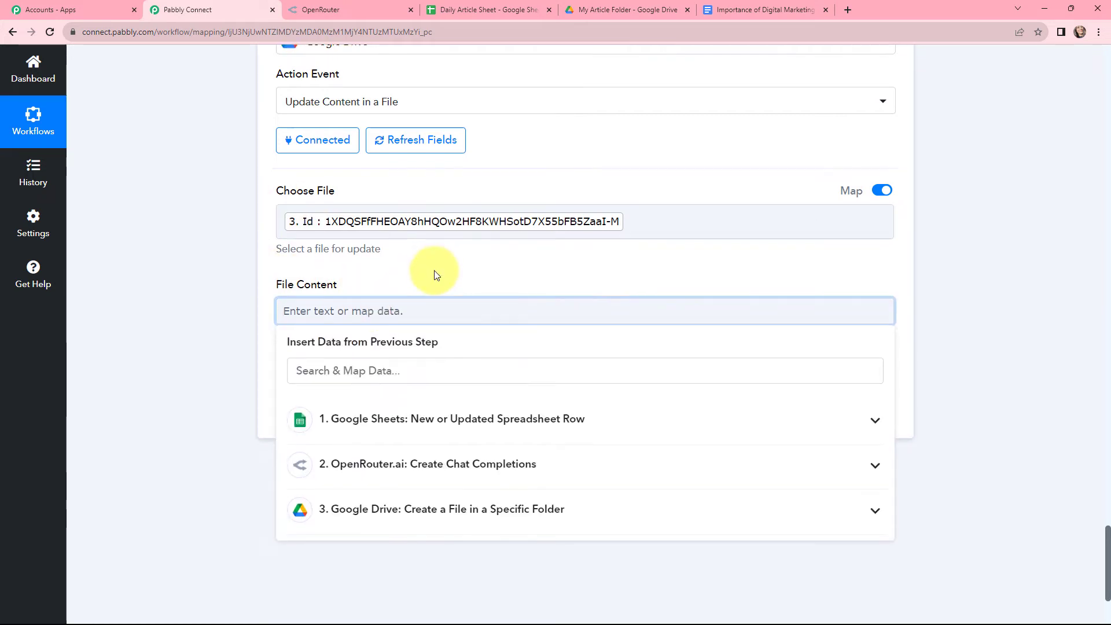
scroll(434, 273, down, 2)
click(424, 352)
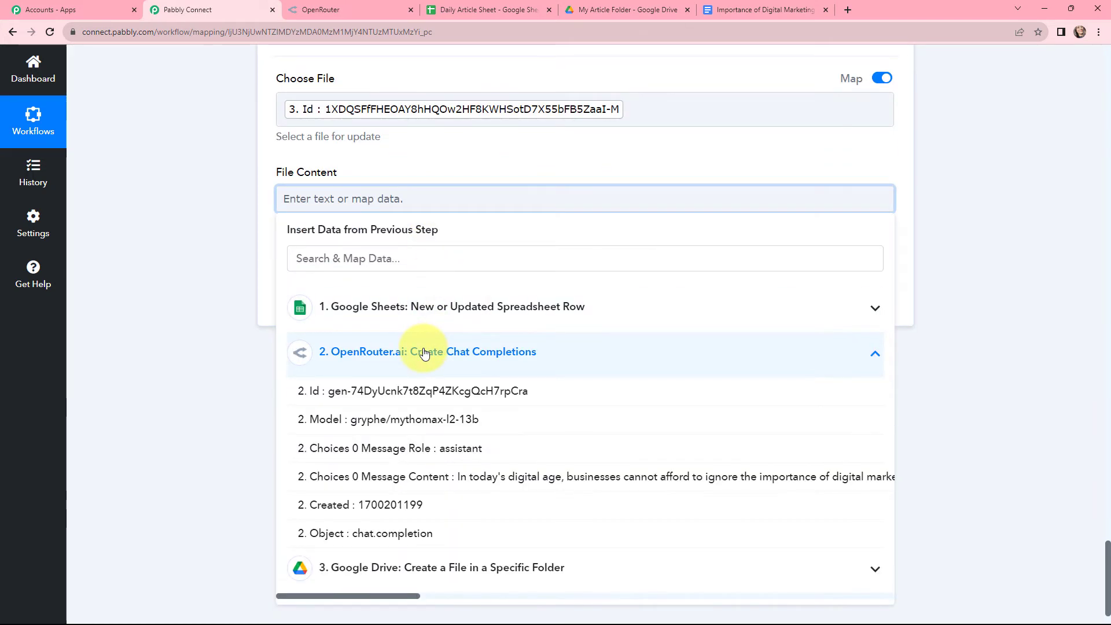
click(489, 476)
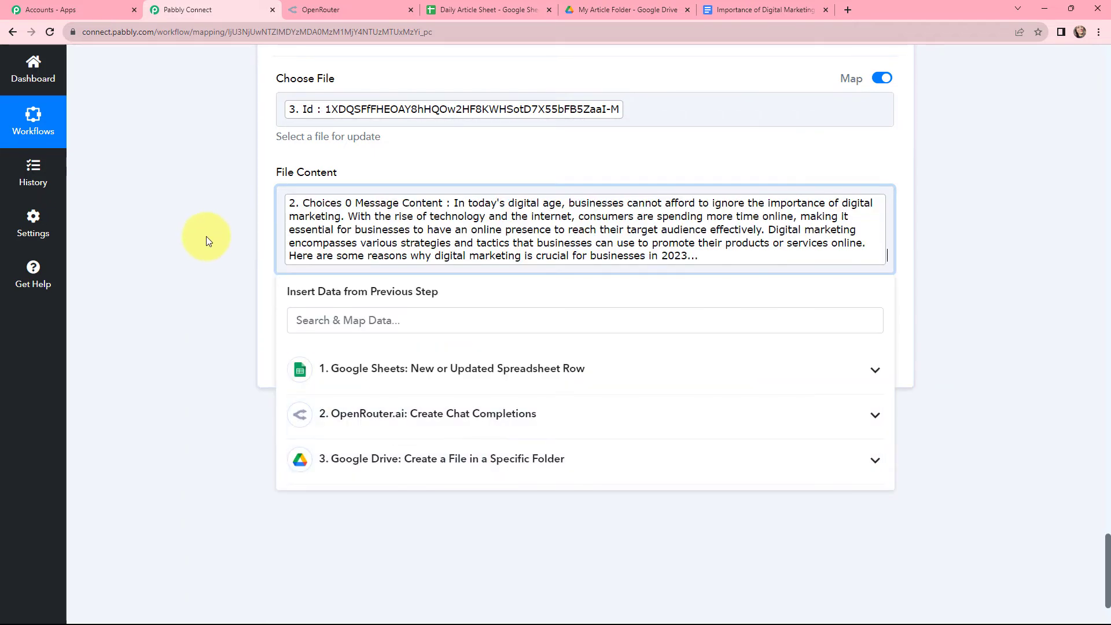
click(205, 235)
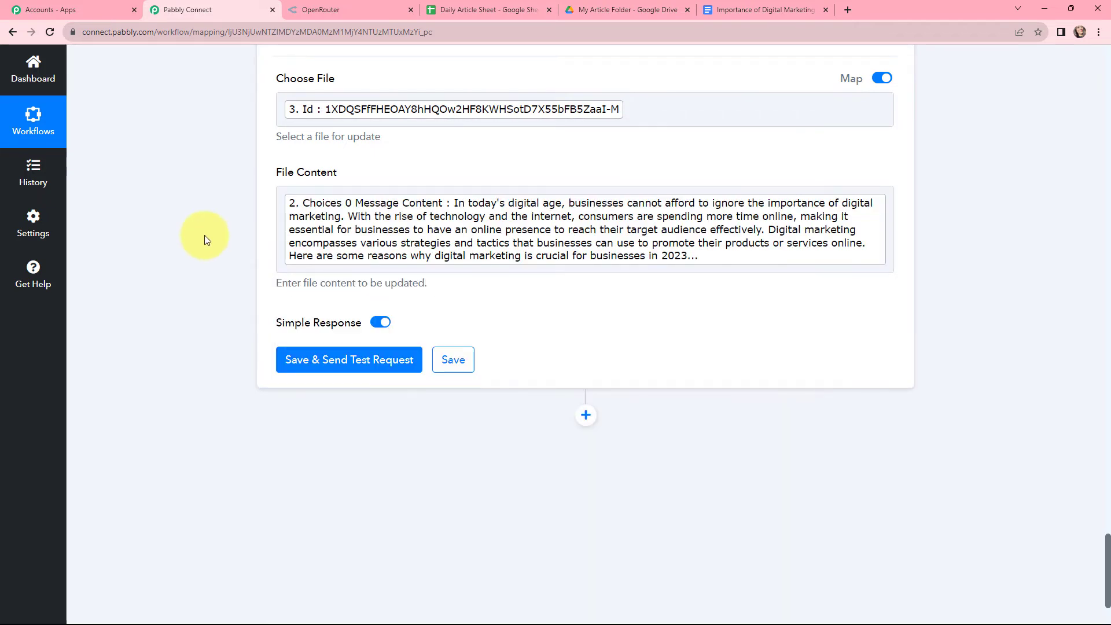
Save the content update step, send a test request, and review the article text in the Importance of Digital Marketing 2023 document.
click(332, 360)
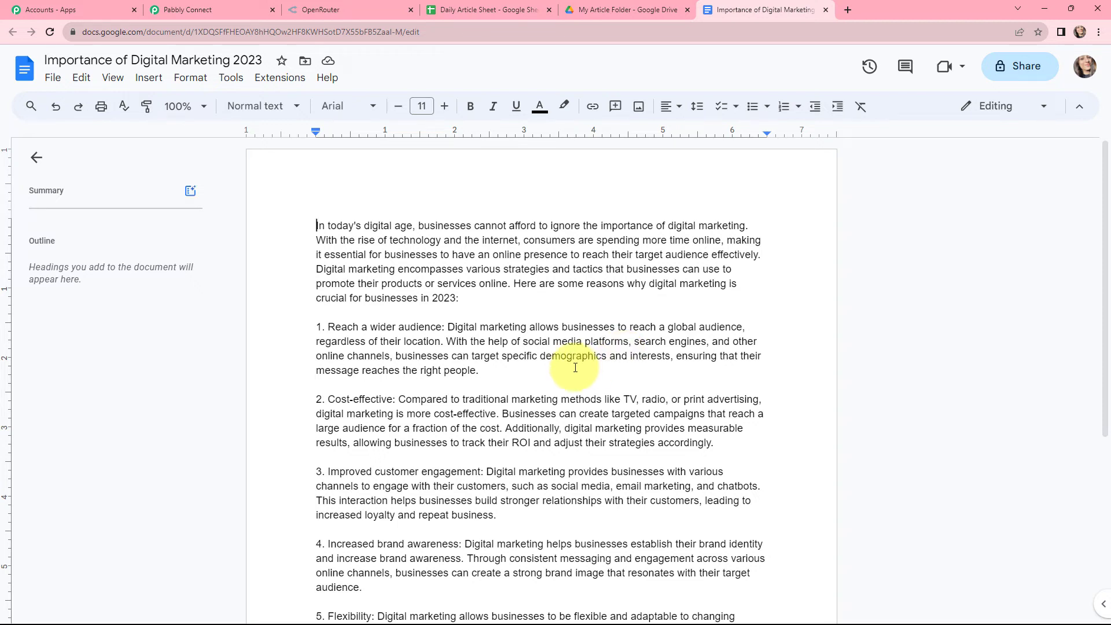
scroll(575, 367, down, 3)
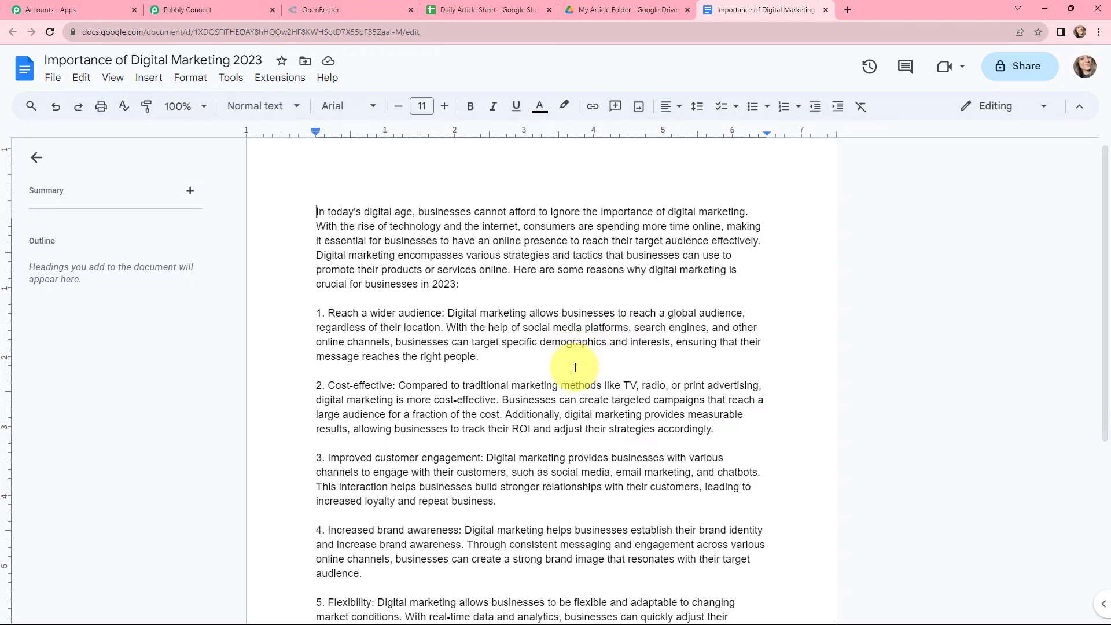
scroll(576, 367, up, 3)
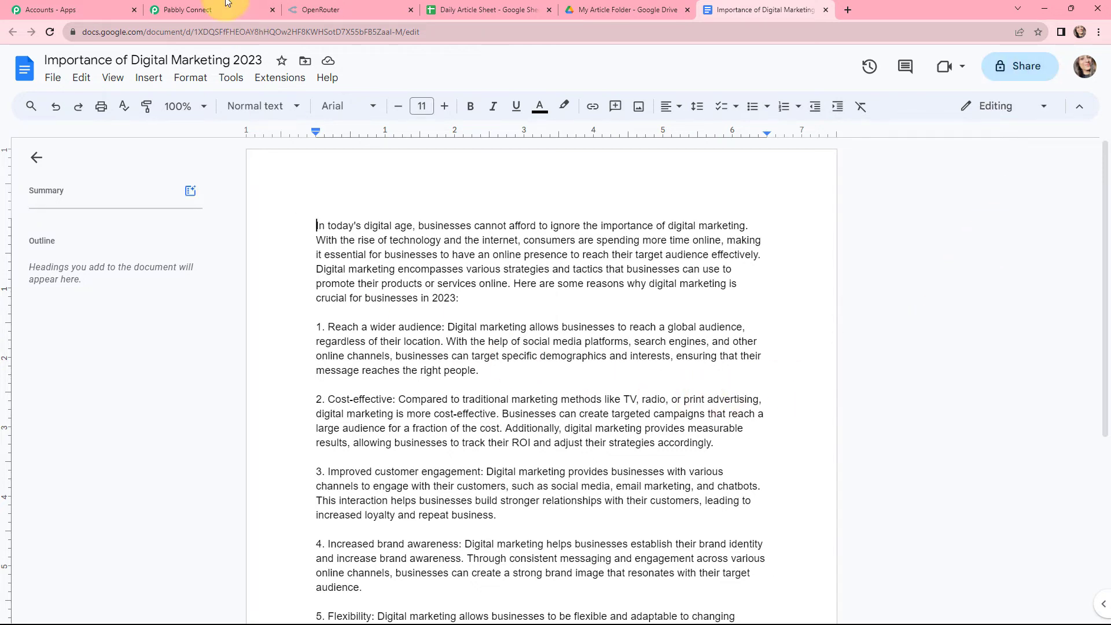
Switch back to Pabbly Connect and add a Google Drive action step after the content update step.
click(204, 10)
scroll(515, 233, down, 1)
scroll(515, 234, down, 4)
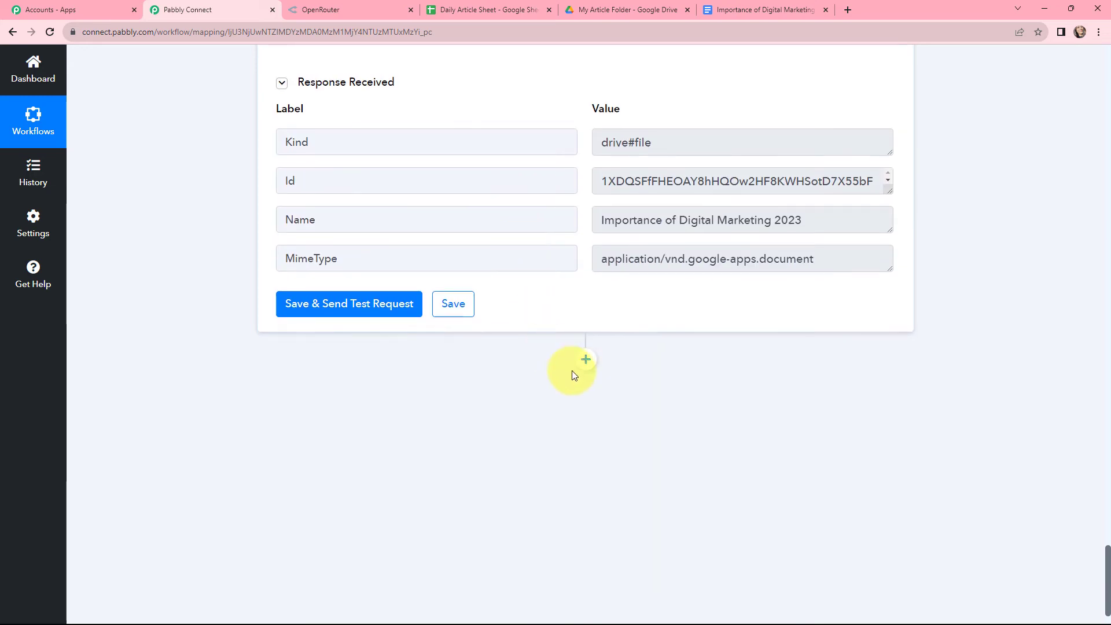
click(585, 363)
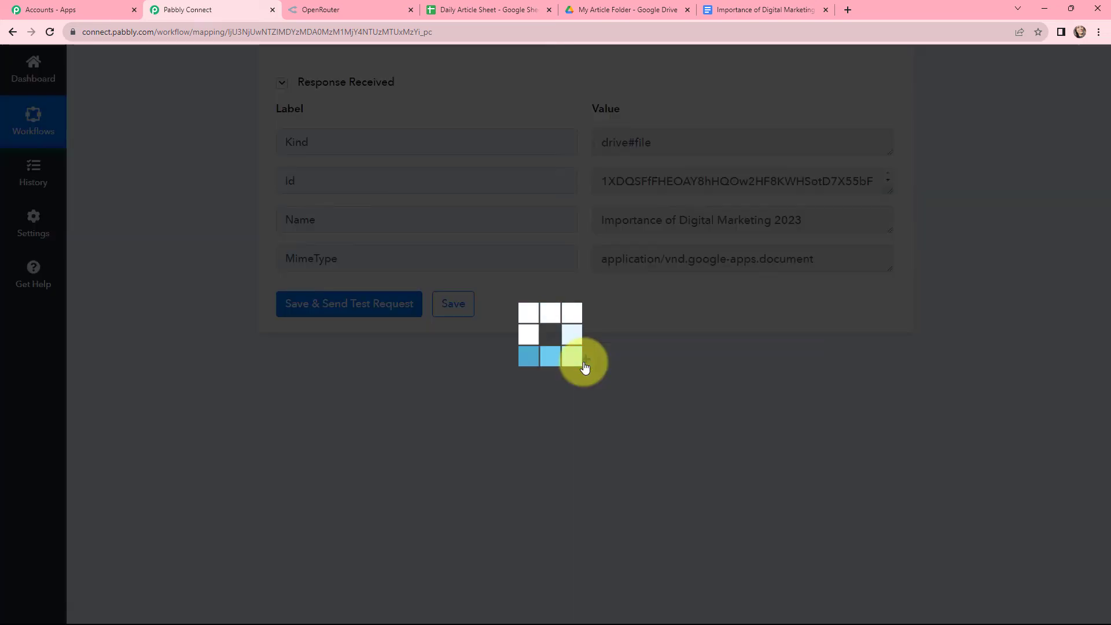
scroll(583, 293, down, 3)
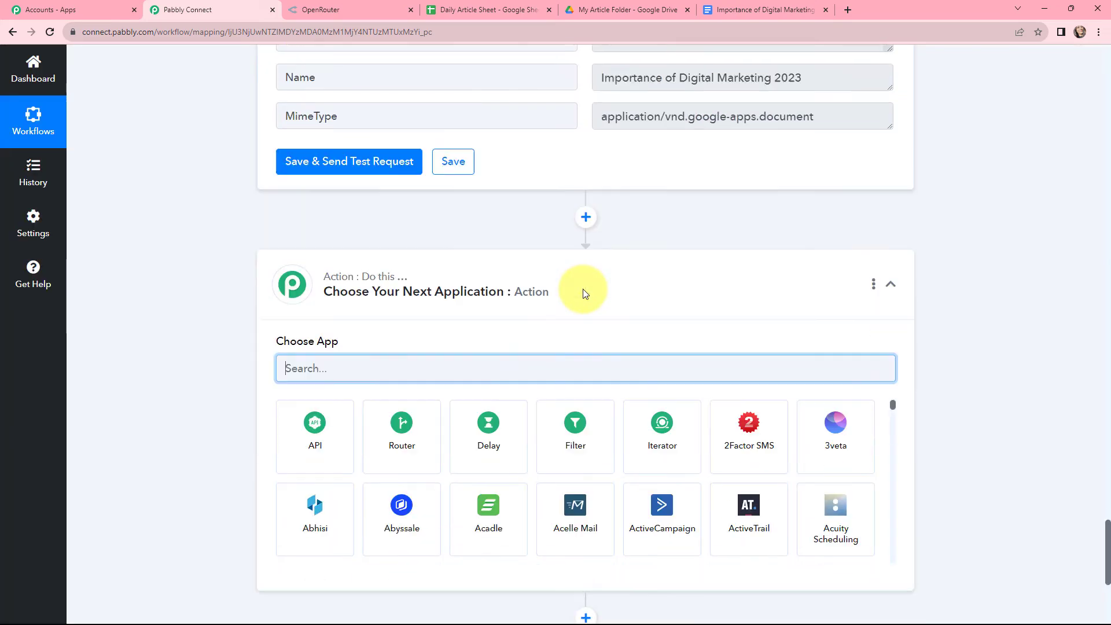
text(google drive)
click(323, 391)
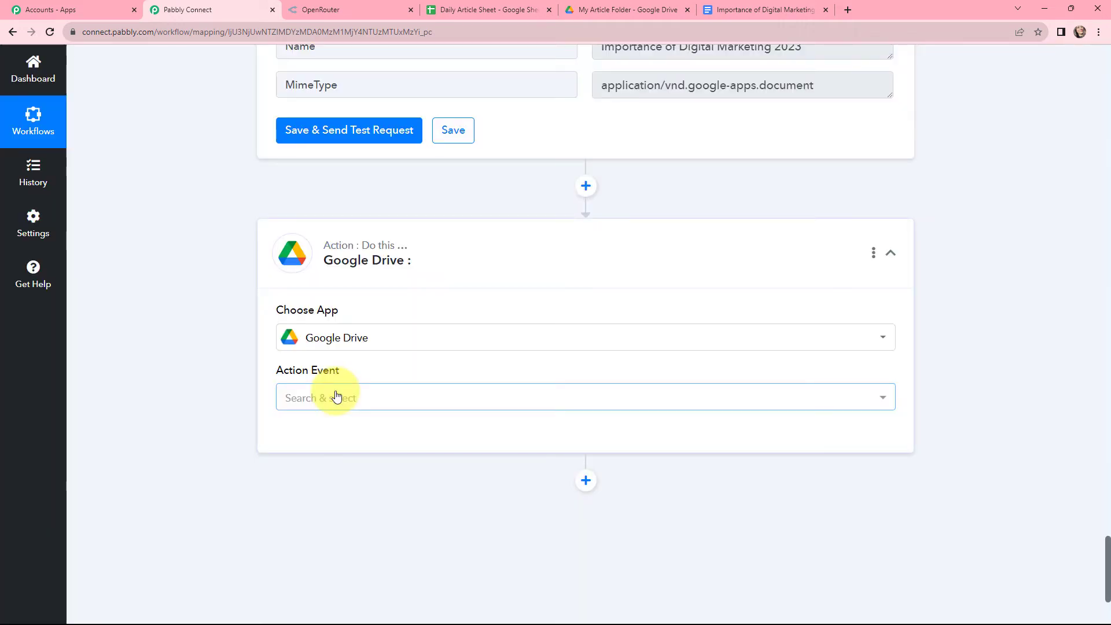
Set the new step's action event to Share a File With Anyone and connect it through the existing Google Drive #6 connection.
click(336, 397)
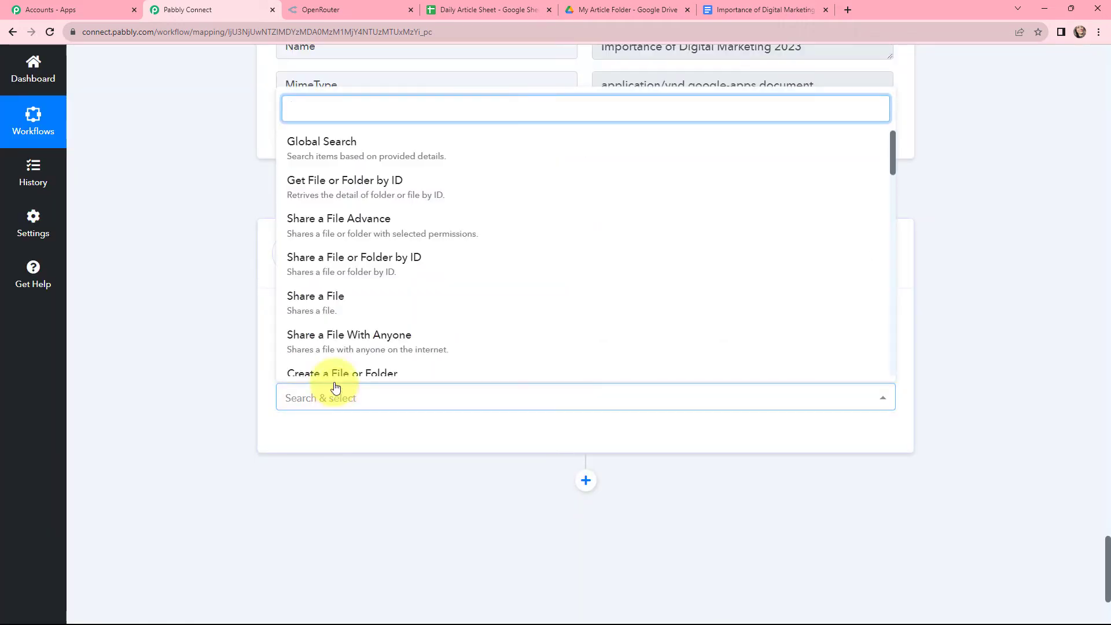
click(349, 338)
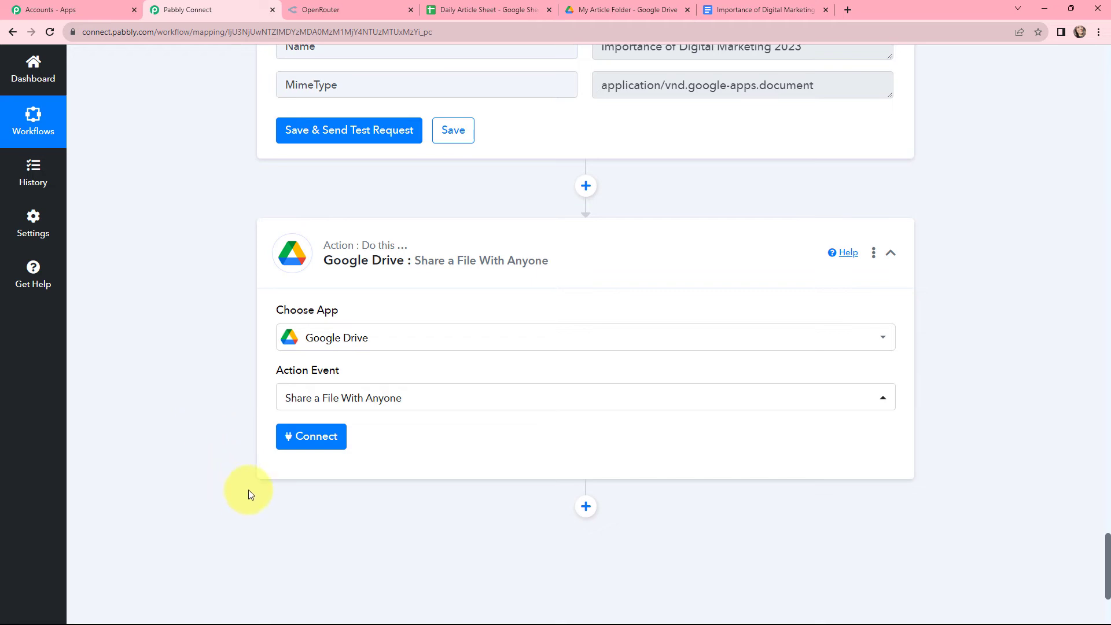
click(308, 443)
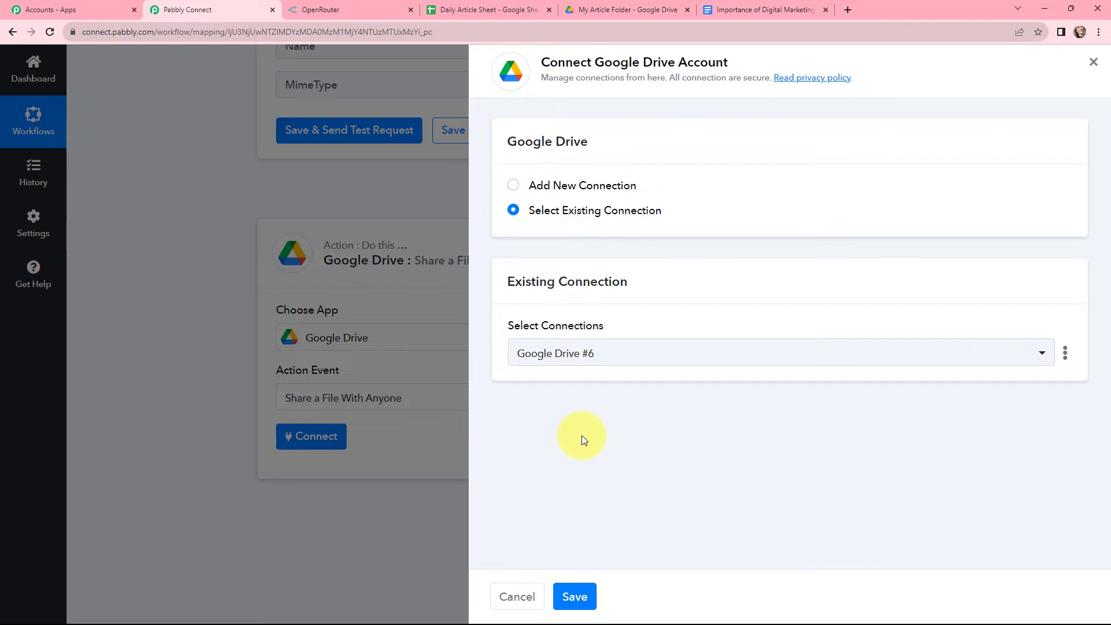
click(575, 594)
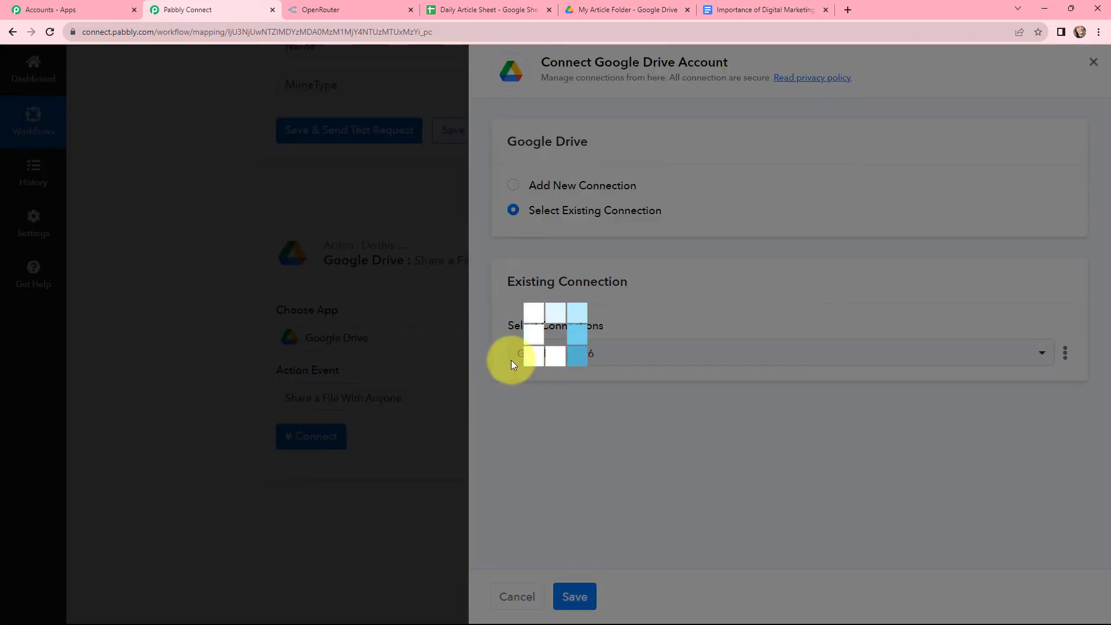
Enable mapping for File ID, clear the fixed ID and map the Id from the Update Content in a File step.
scroll(513, 364, down, 2)
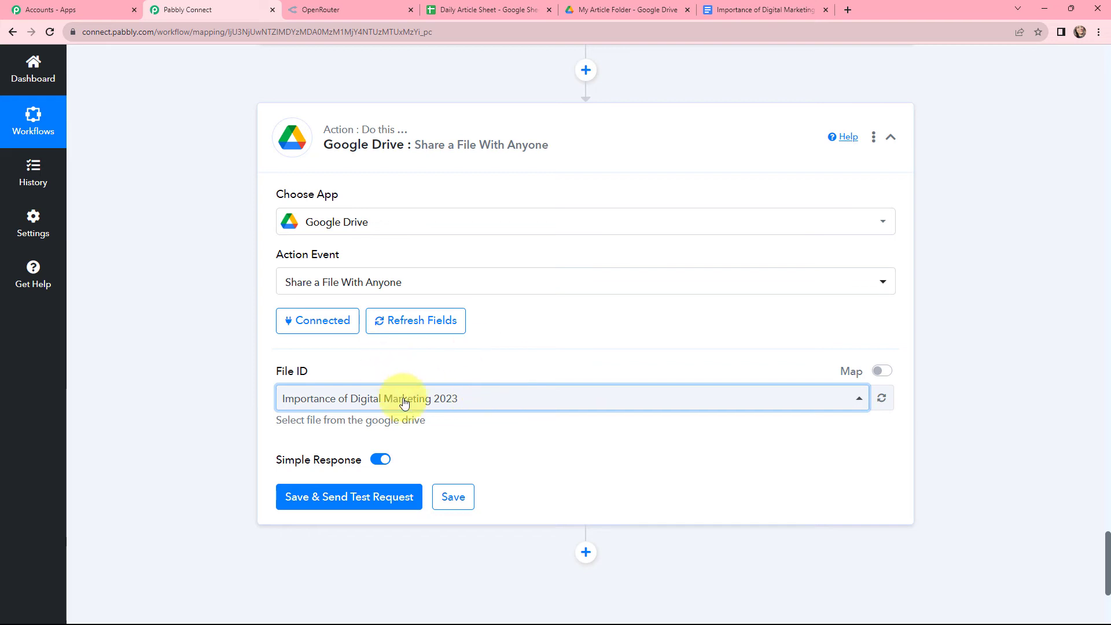
click(488, 401)
click(523, 412)
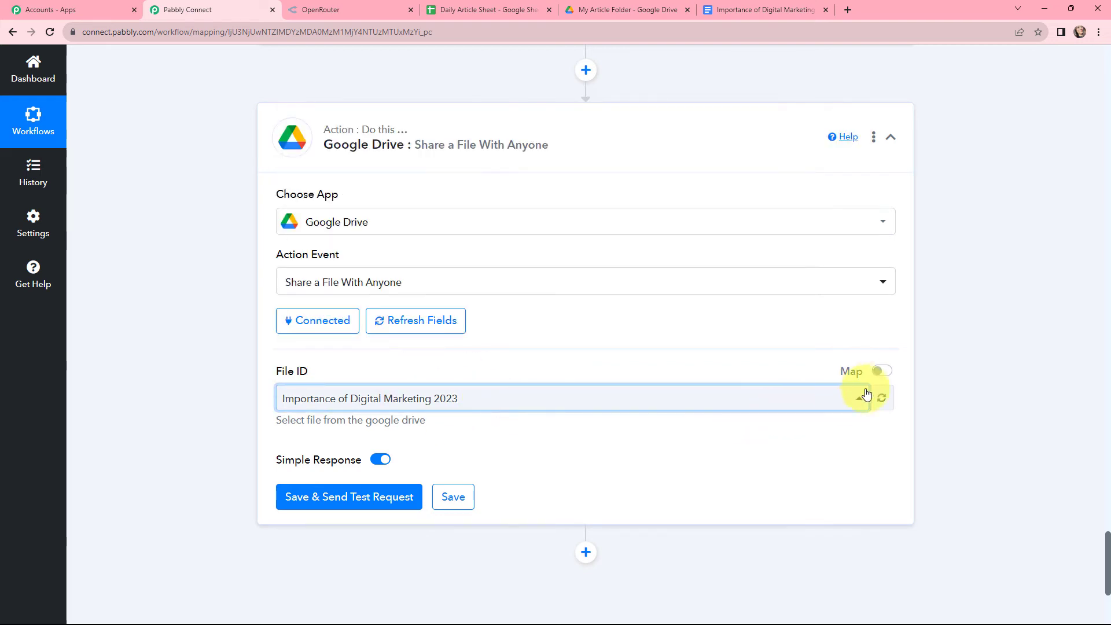
click(882, 371)
click(628, 399)
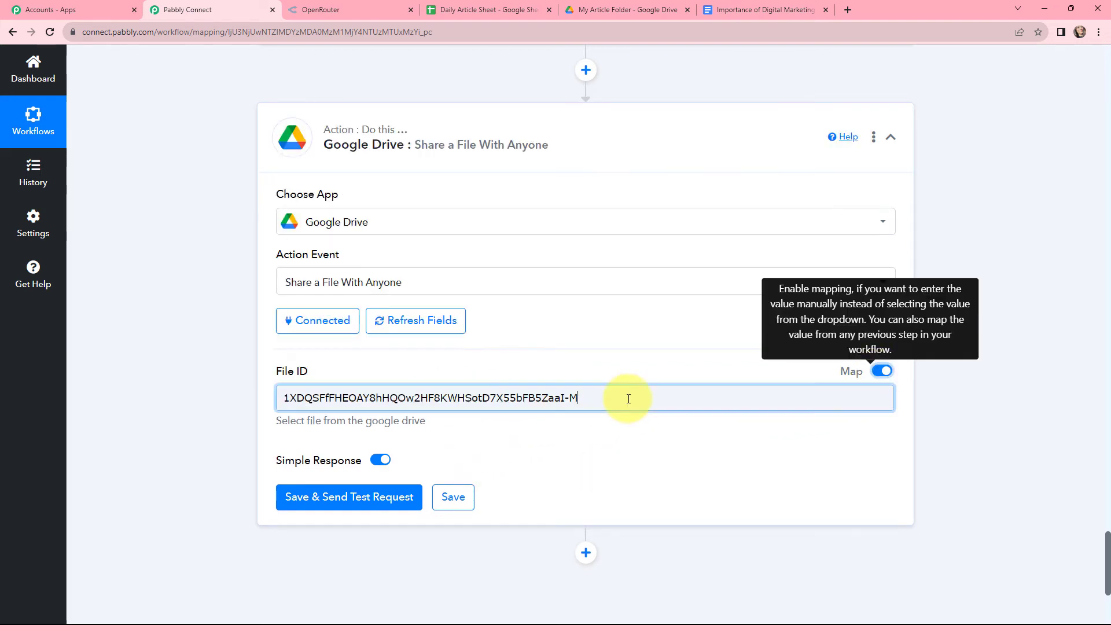
key(ctrl+a)
key(BackSpace)
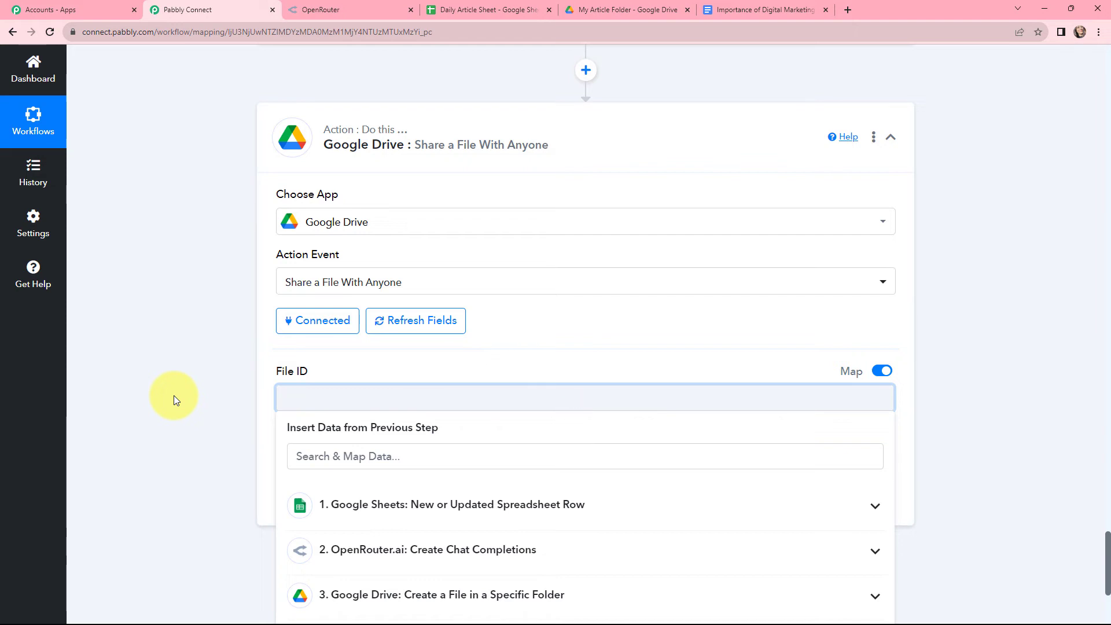
scroll(270, 257, down, 2)
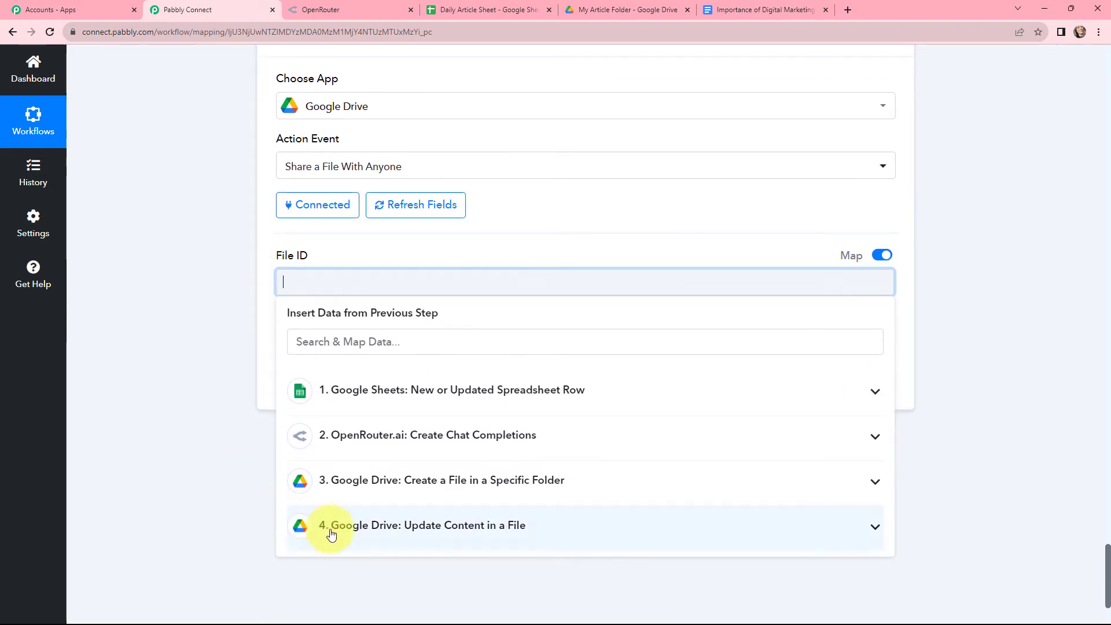
click(438, 525)
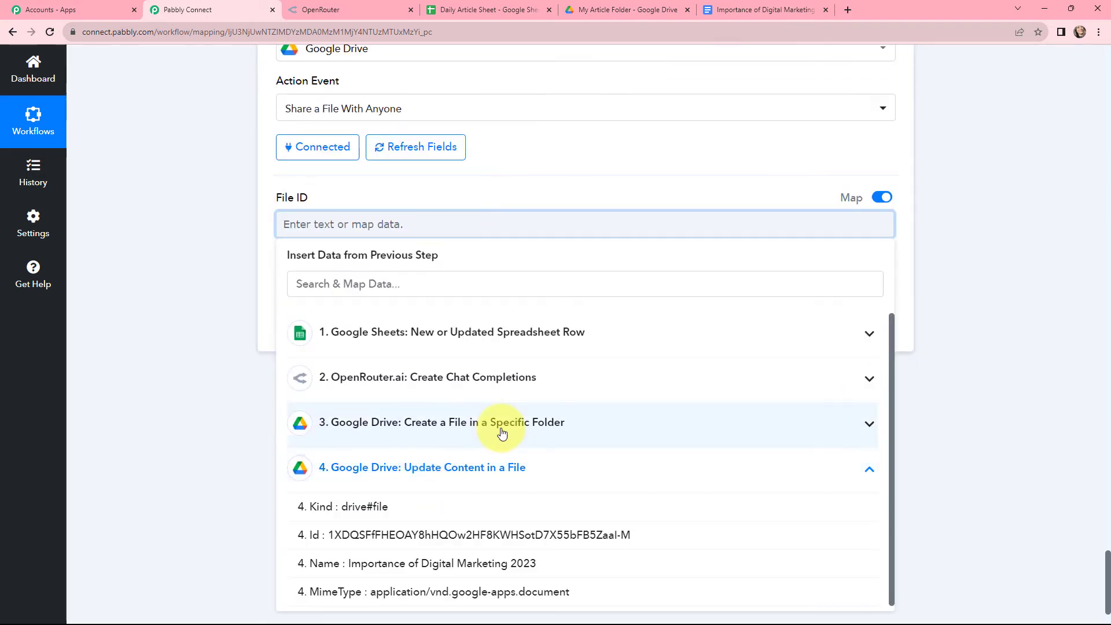
scroll(496, 419, down, 2)
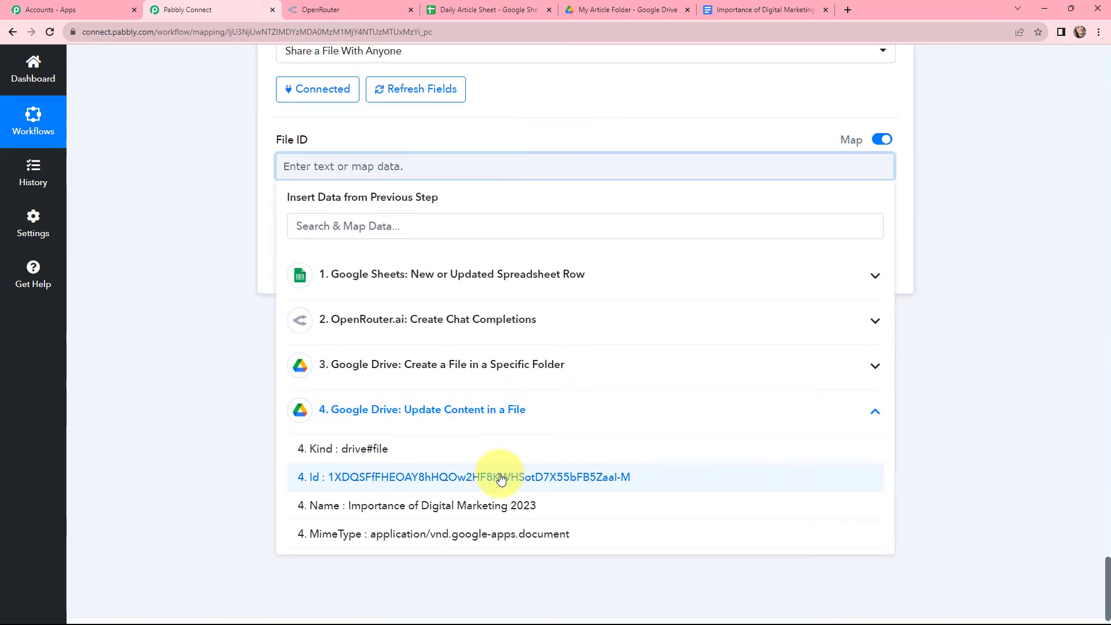
click(501, 478)
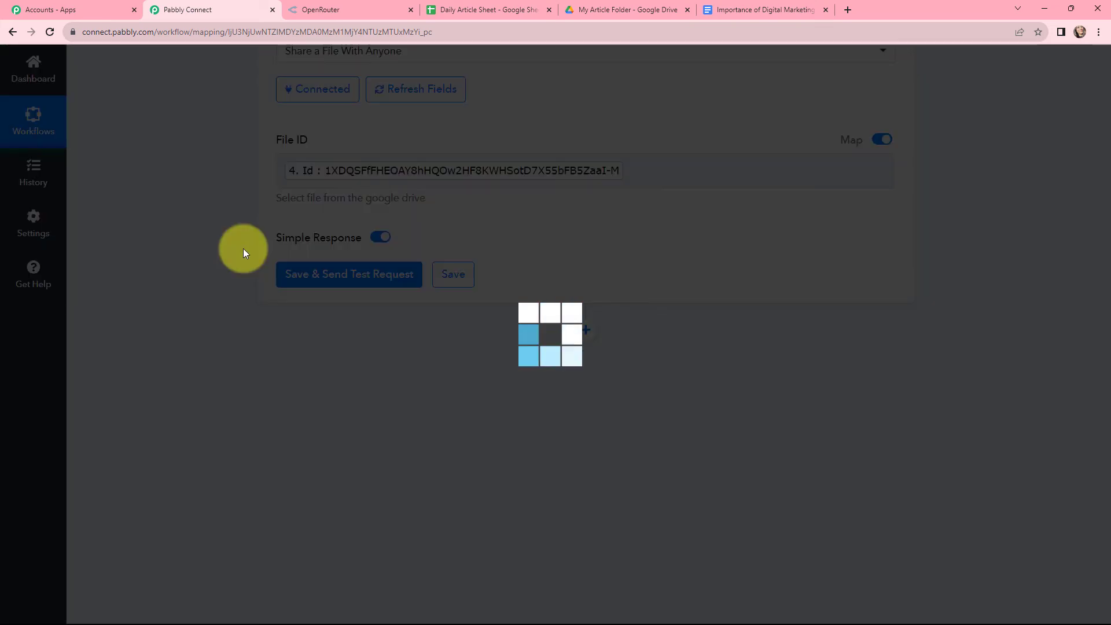
Save the file sharing step, send a test request, and review the received sharing response and document links.
scroll(245, 259, up, 1)
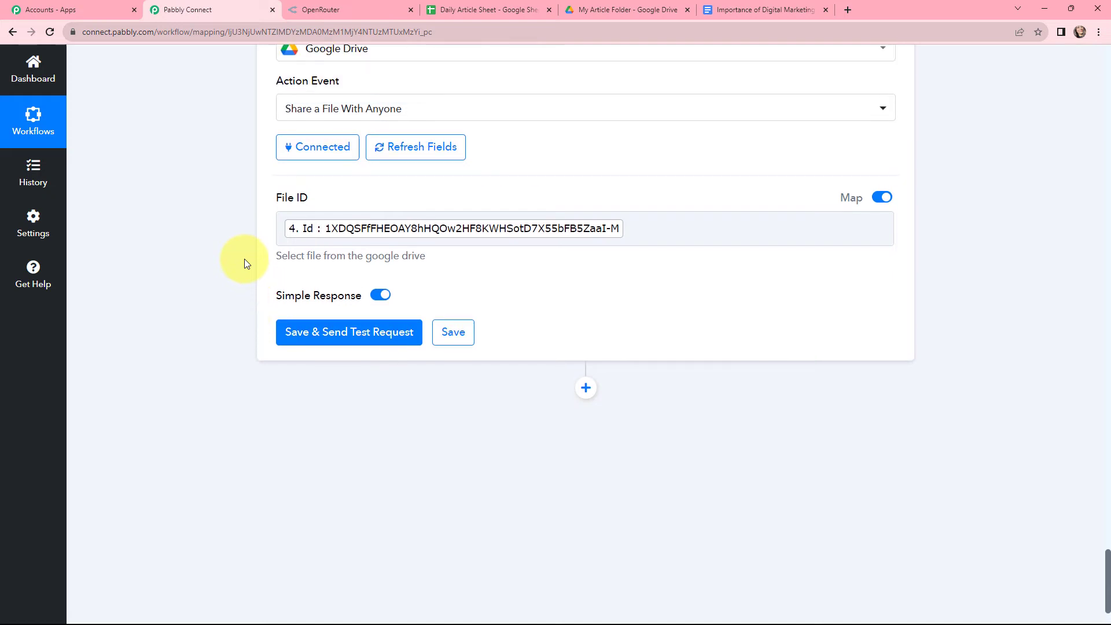
click(339, 331)
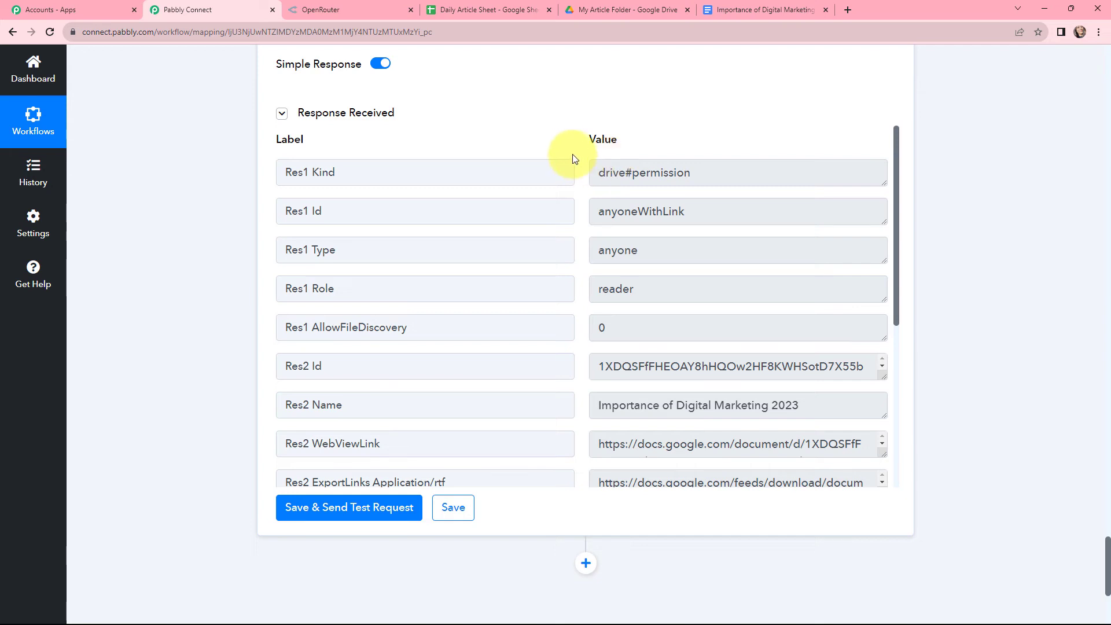
scroll(595, 387, down, 4)
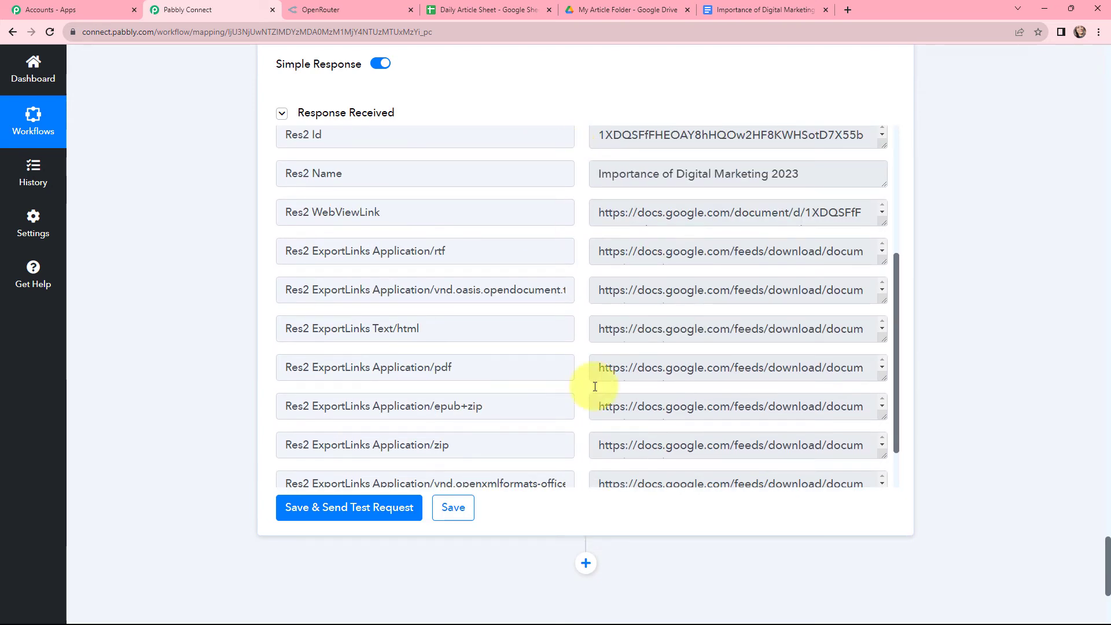
Add a Google Sheets action step after the file sharing step.
click(586, 561)
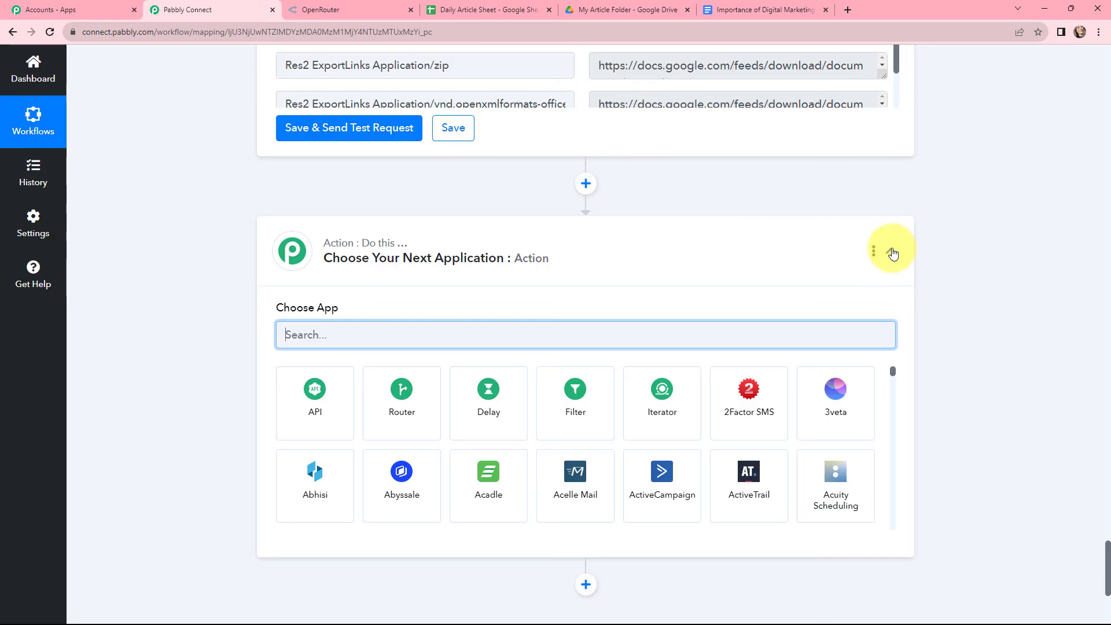
text(google shee)
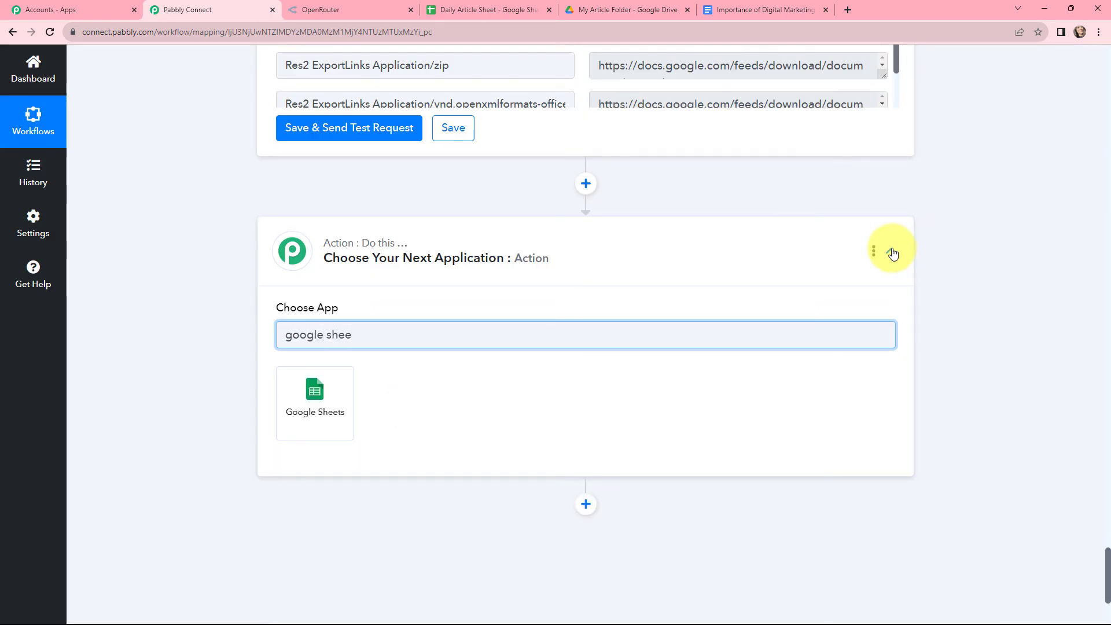
click(331, 404)
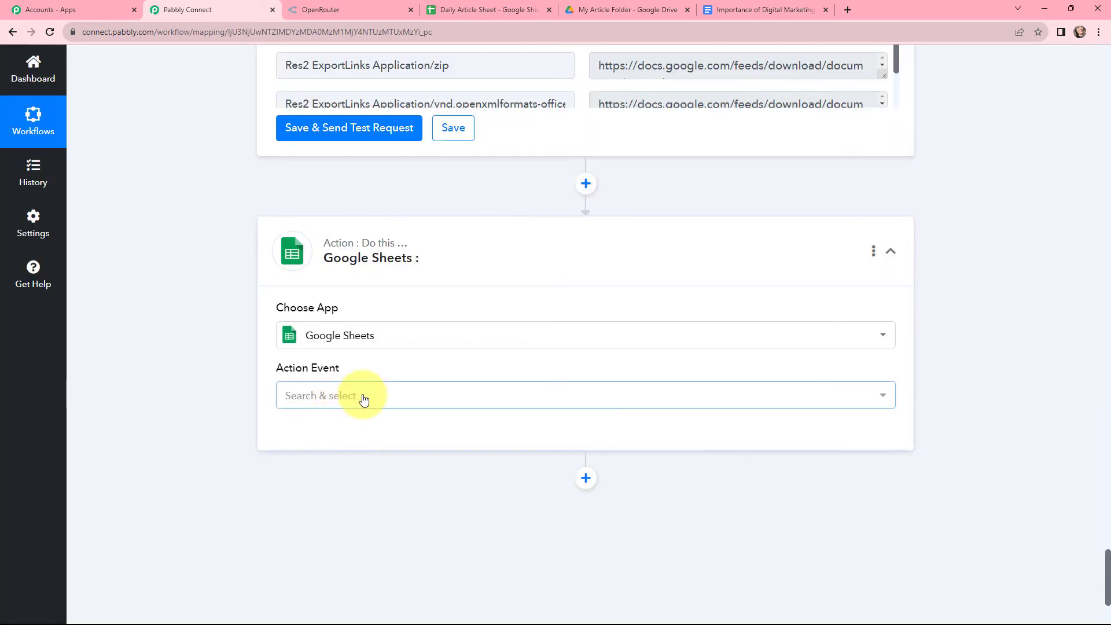
Set the Google Sheets action event to Update Cell Value and connect it through the existing Google Sheets #39 connection.
click(302, 397)
text(upd)
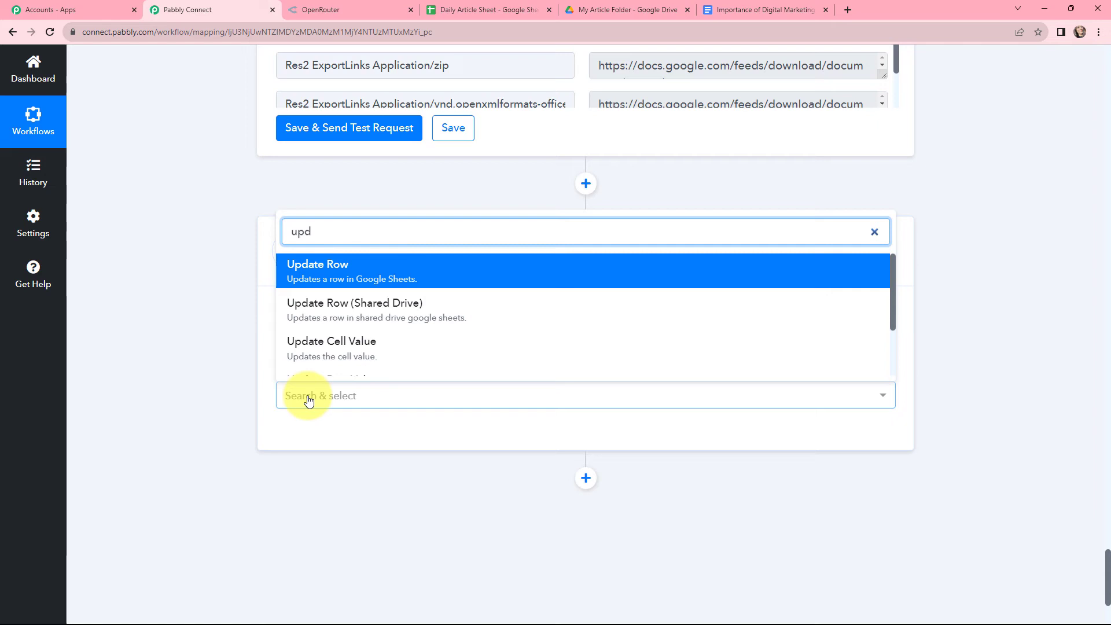
click(379, 349)
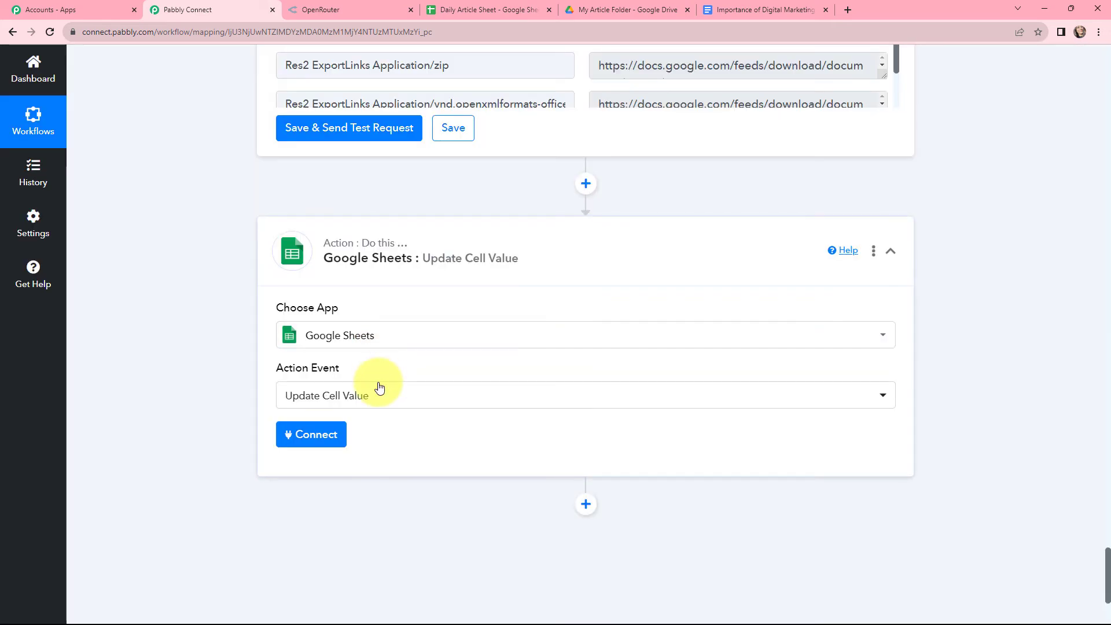
click(315, 439)
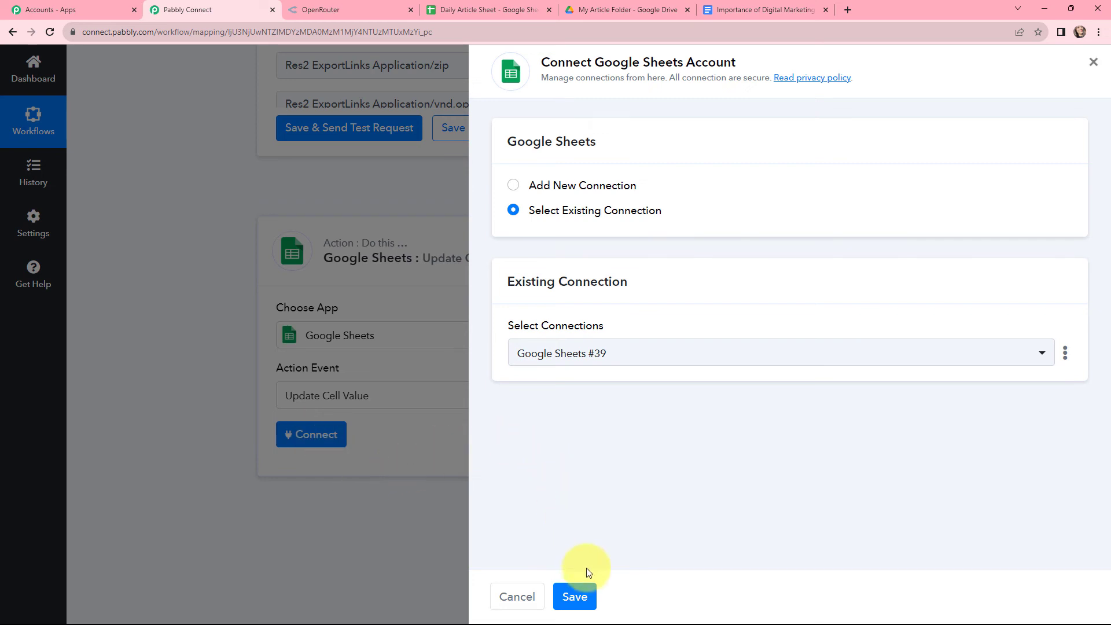
click(575, 596)
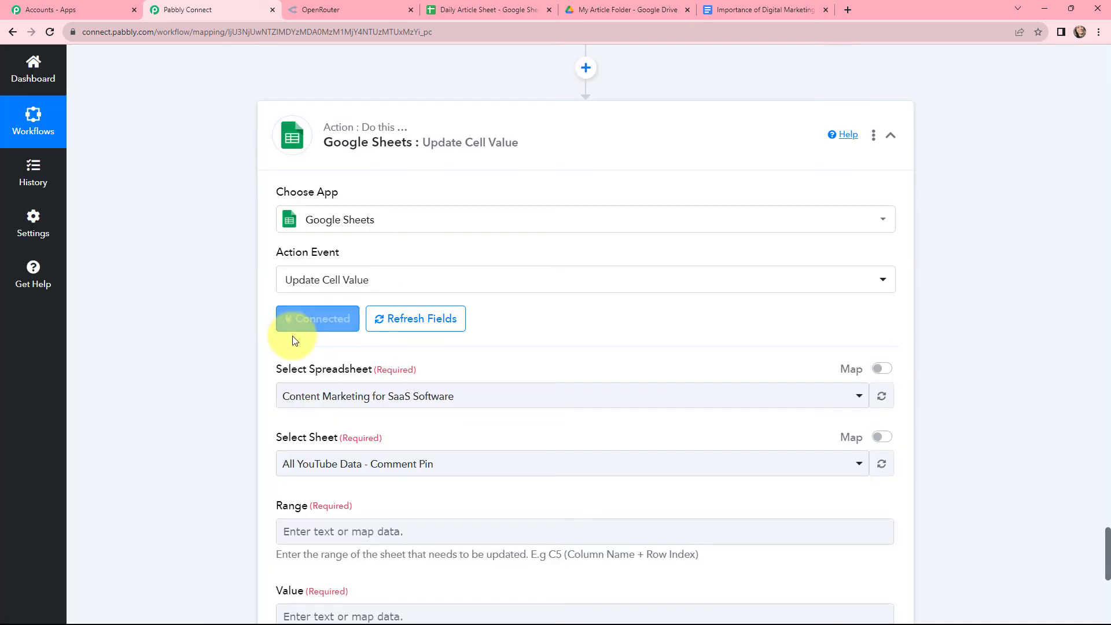
Choose Daily Article Sheet as the spreadsheet for the cell update.
scroll(546, 336, down, 2)
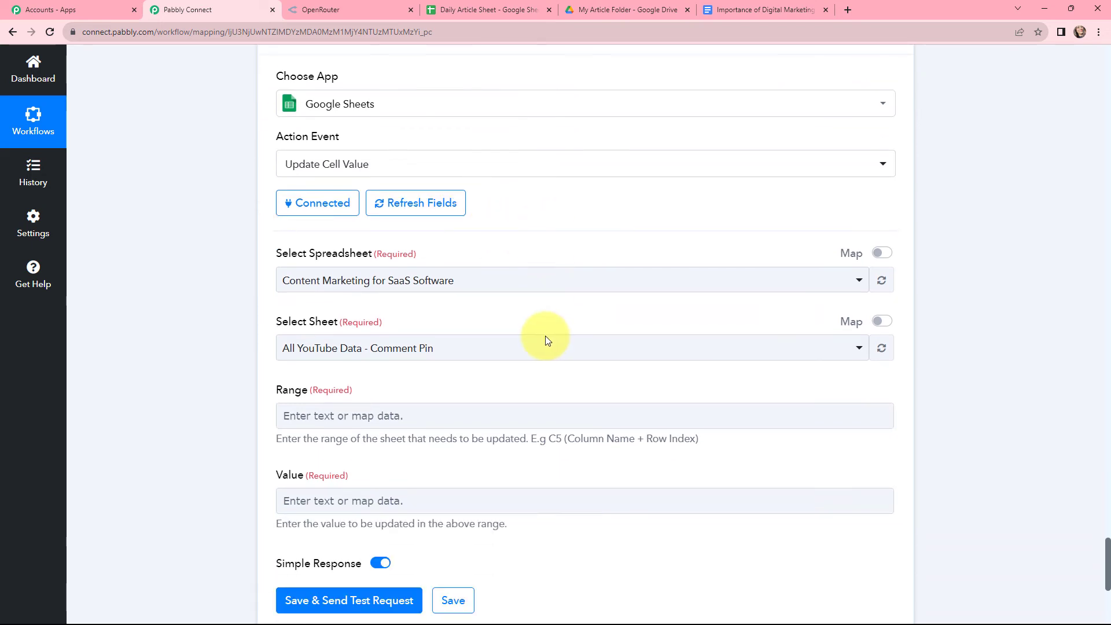
click(479, 287)
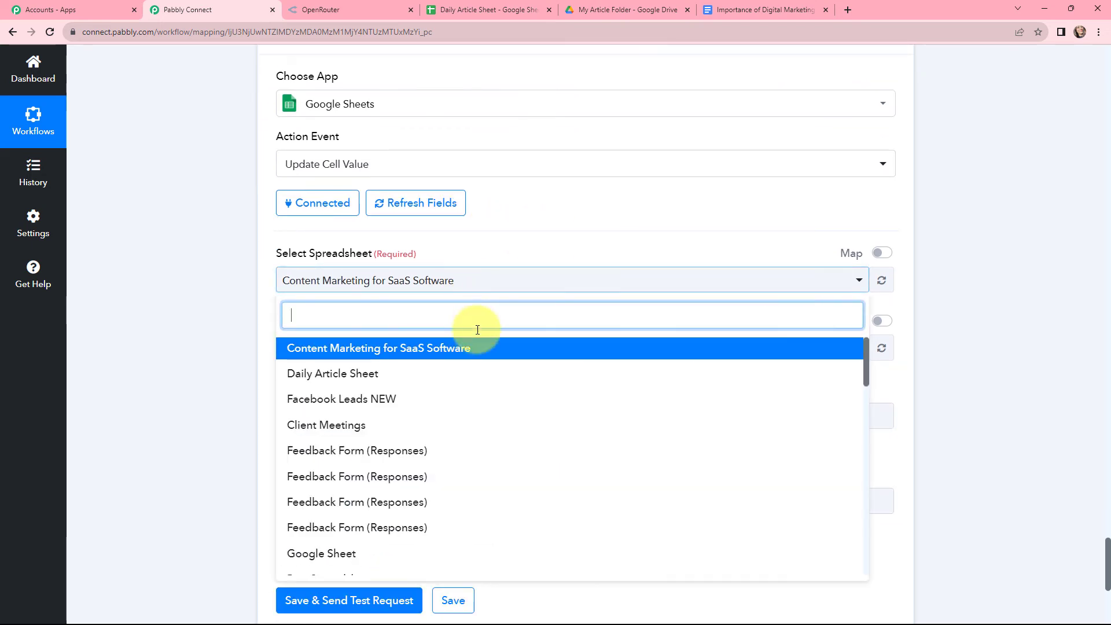
click(313, 374)
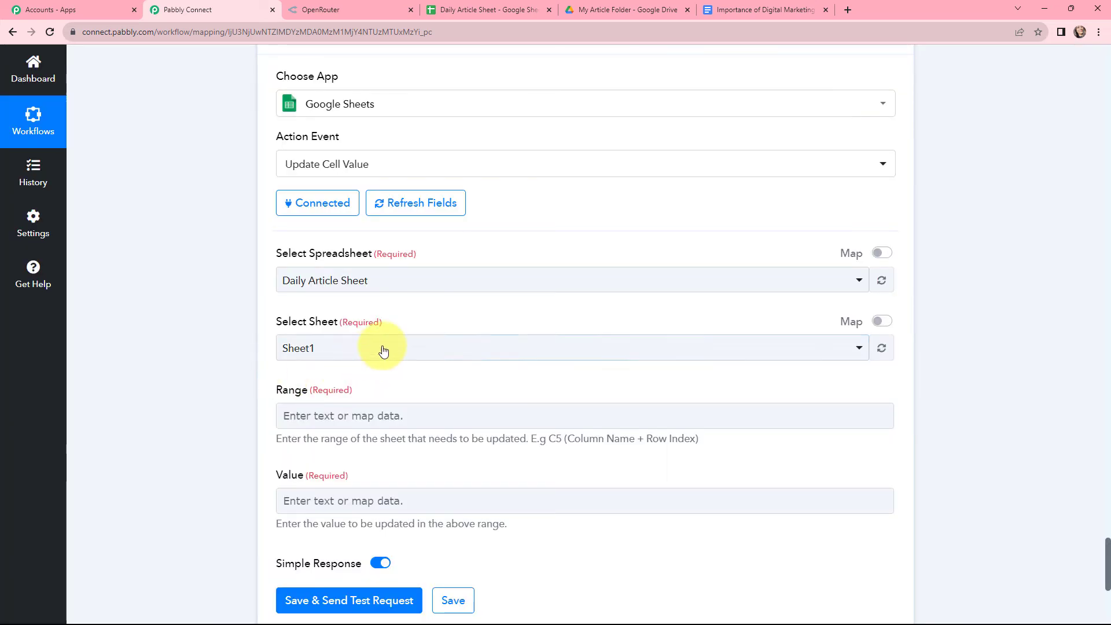
Set the update range to column B followed by the RowIndex mapped from the Google Sheets trigger step.
scroll(454, 298, down, 2)
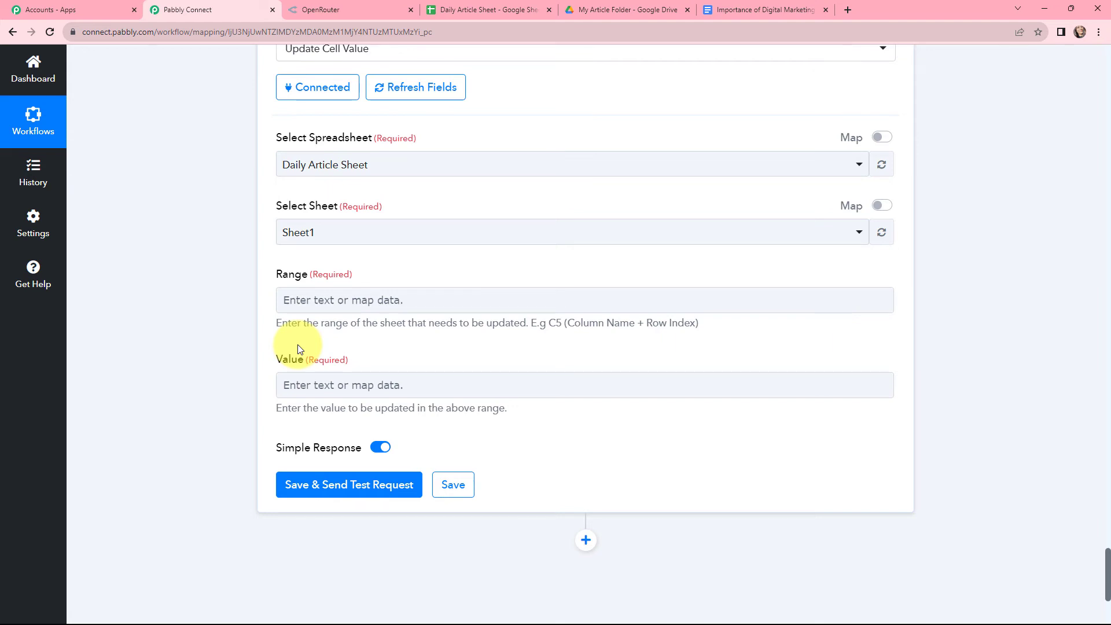
click(338, 296)
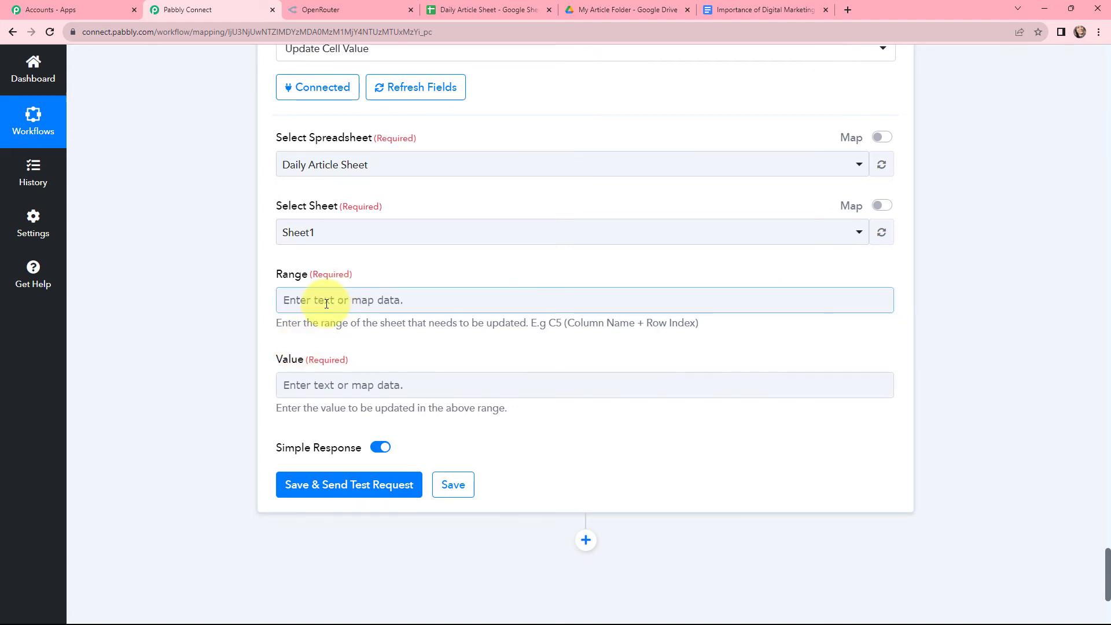
click(489, 10)
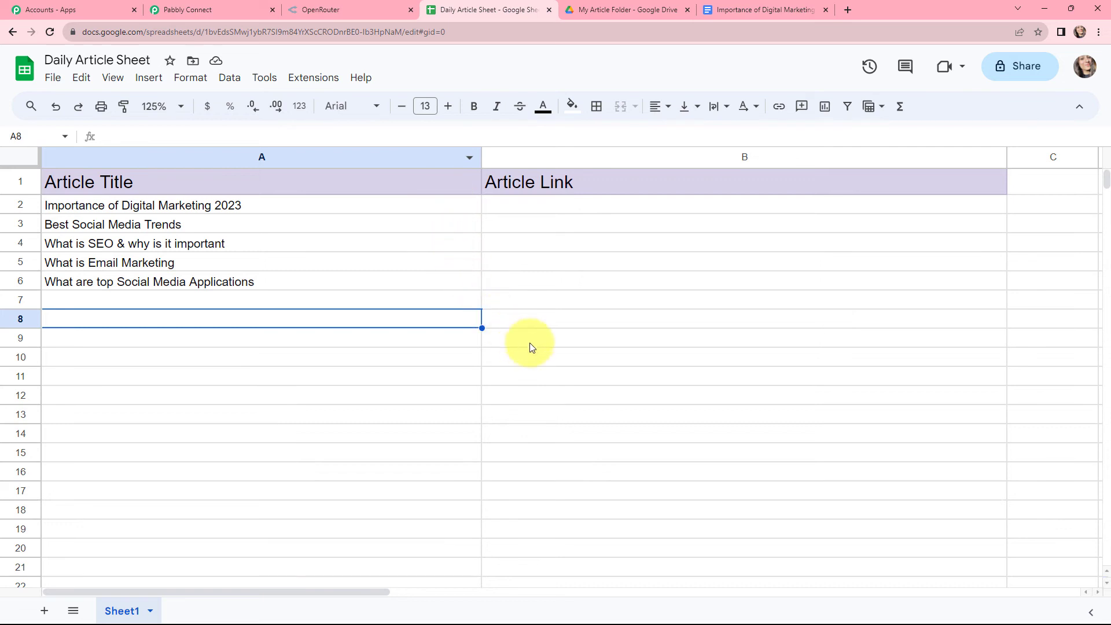
click(211, 9)
click(287, 299)
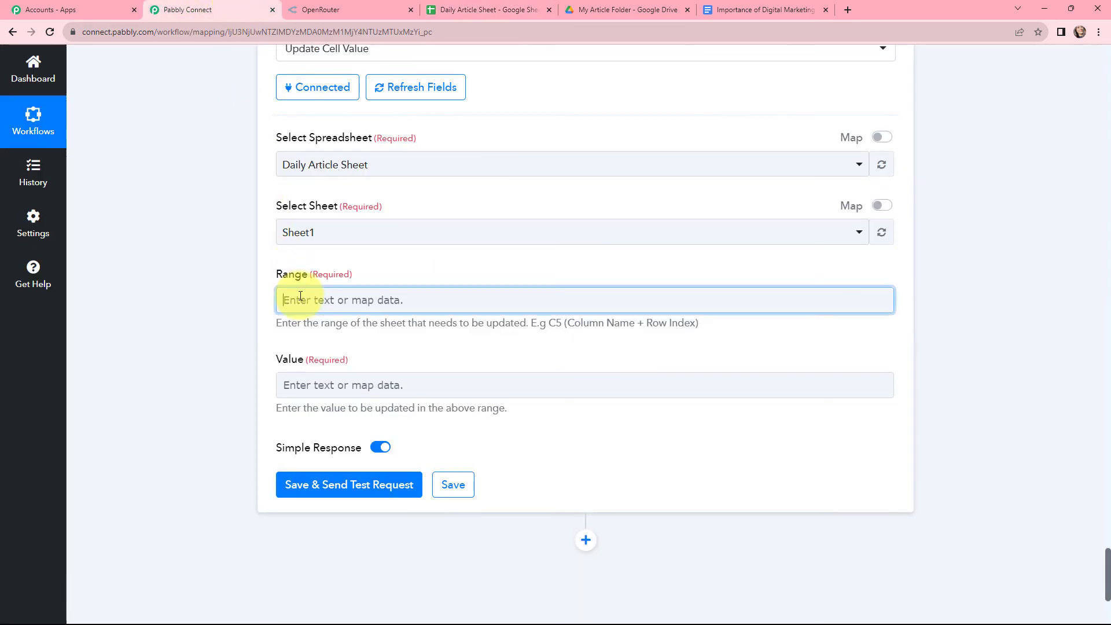
text(B)
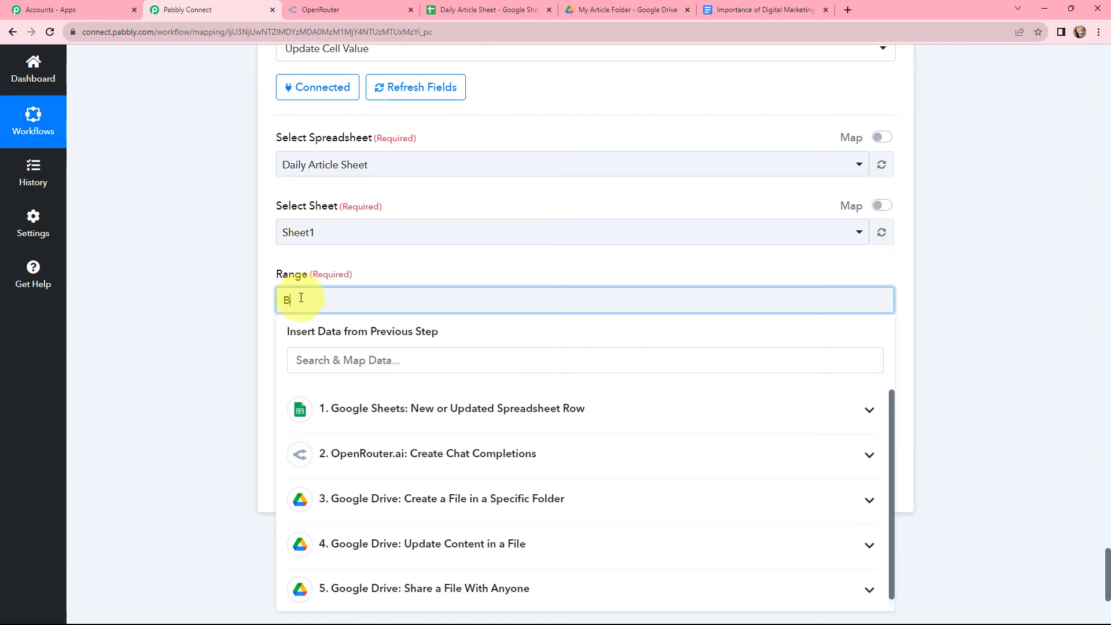
click(303, 298)
click(324, 301)
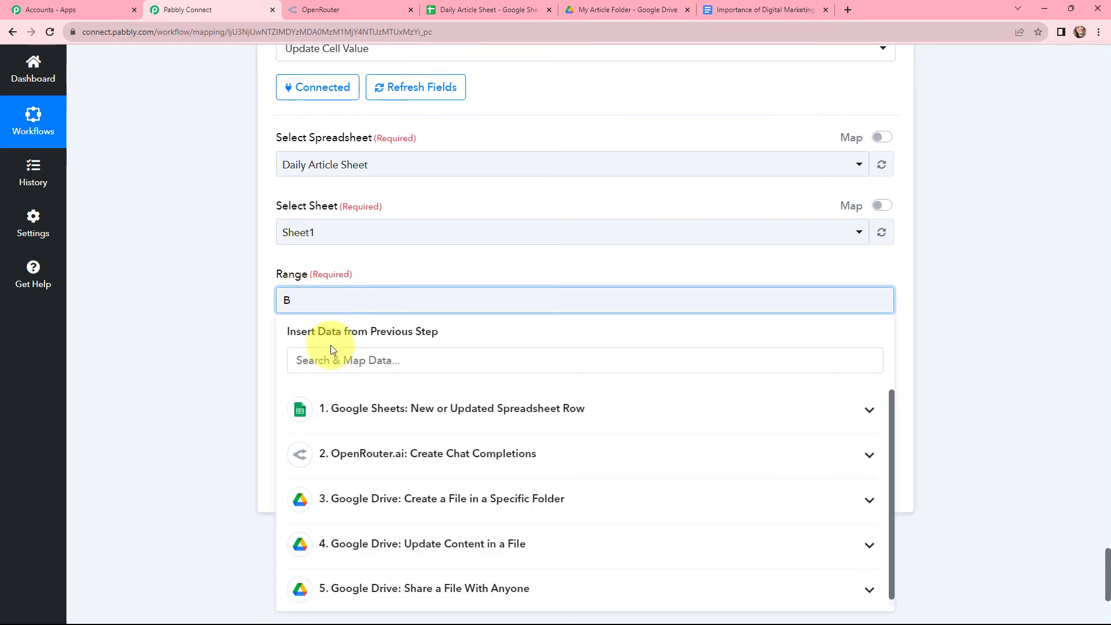
click(433, 411)
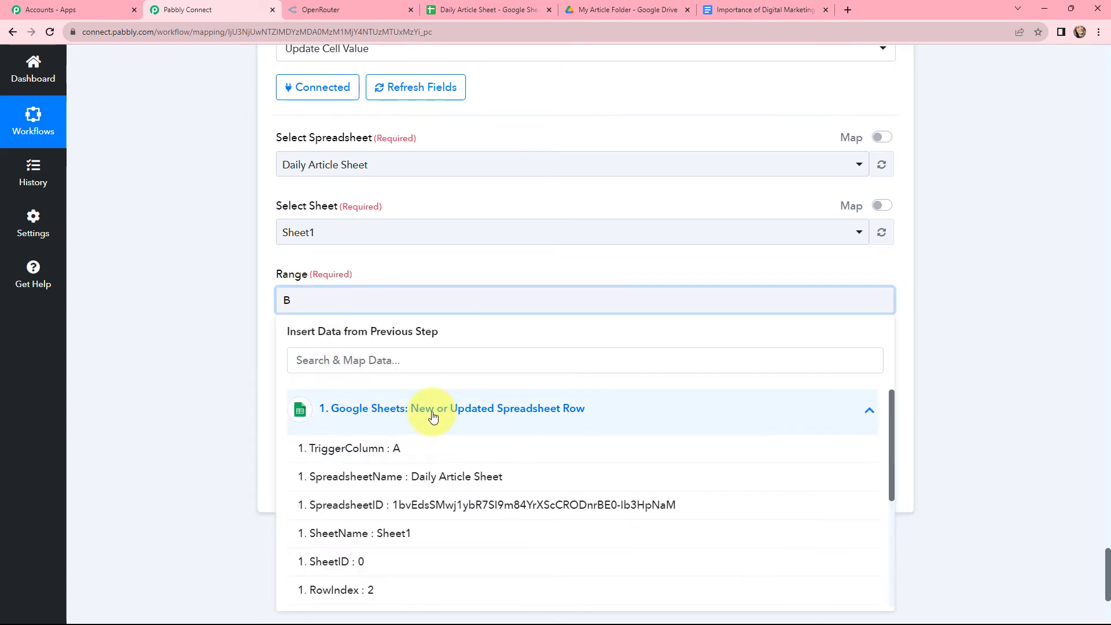
click(387, 595)
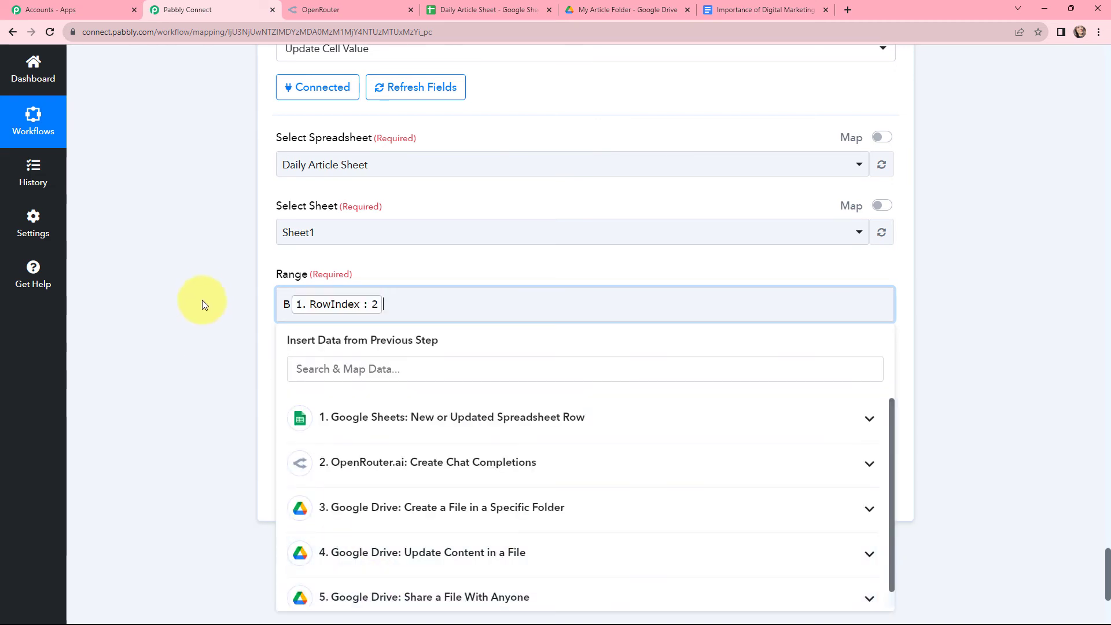
click(202, 294)
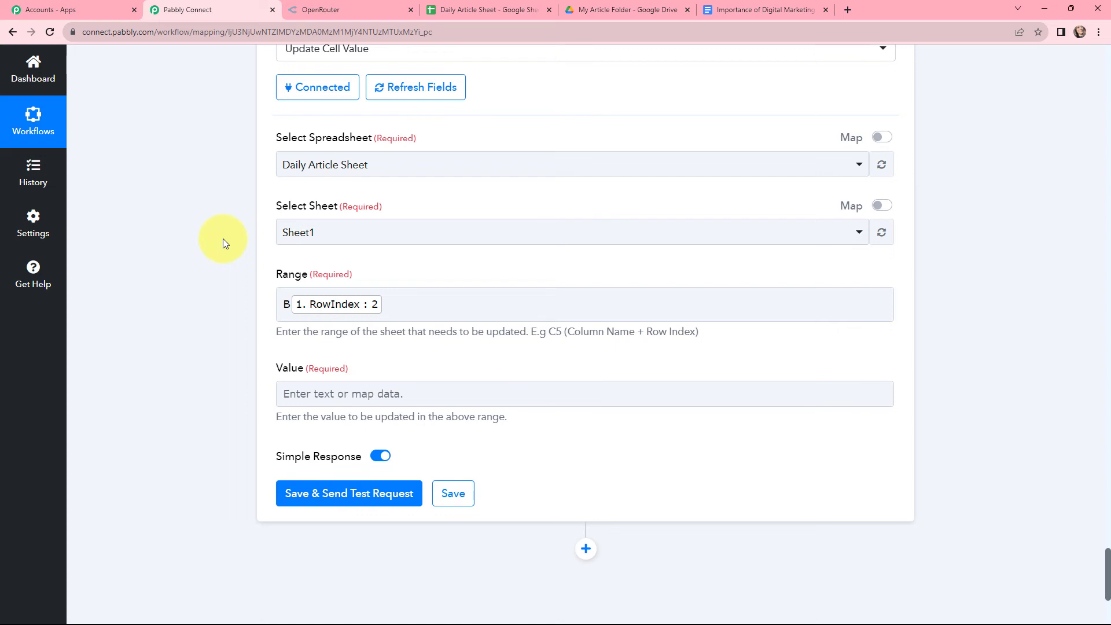
Map the cell value to the Res2 WebViewLink from the Share a File With Anyone step.
scroll(223, 238, down, 2)
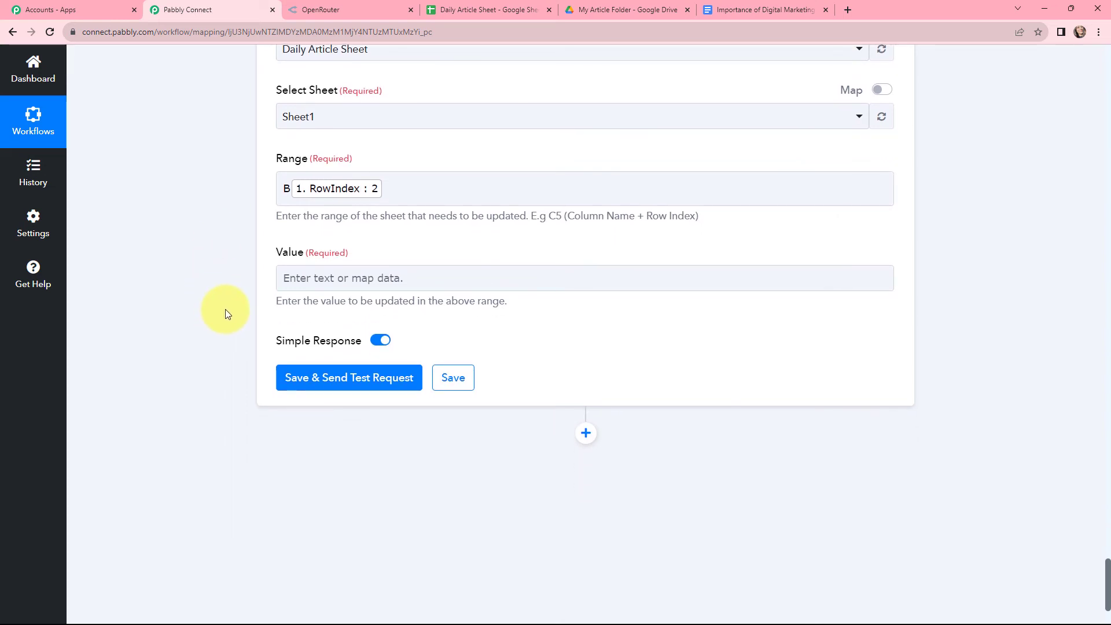
click(358, 279)
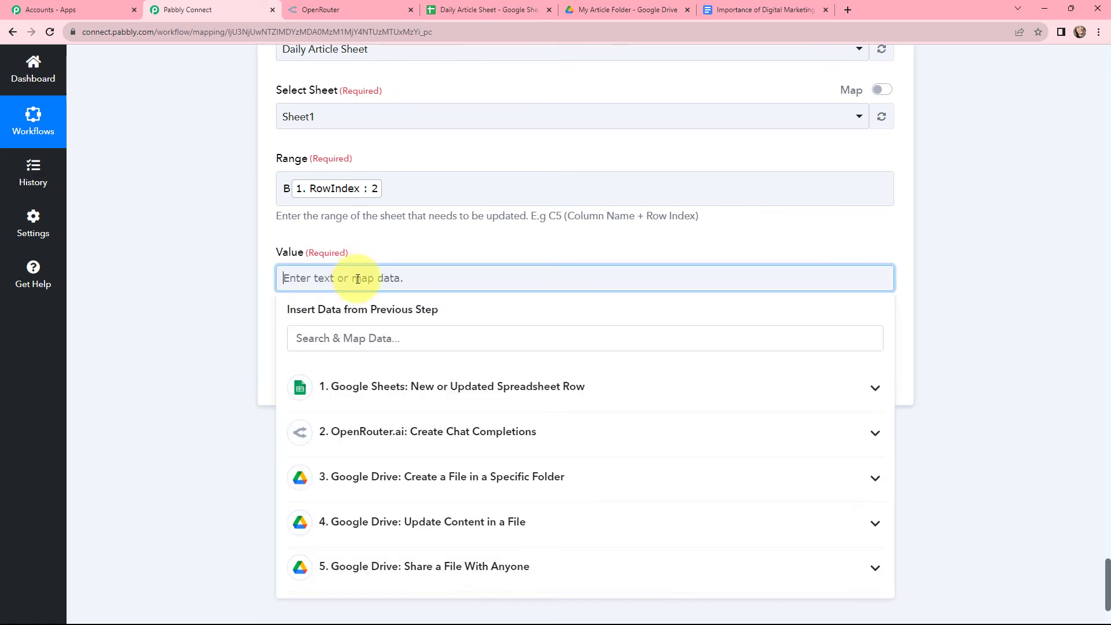
scroll(454, 222, down, 2)
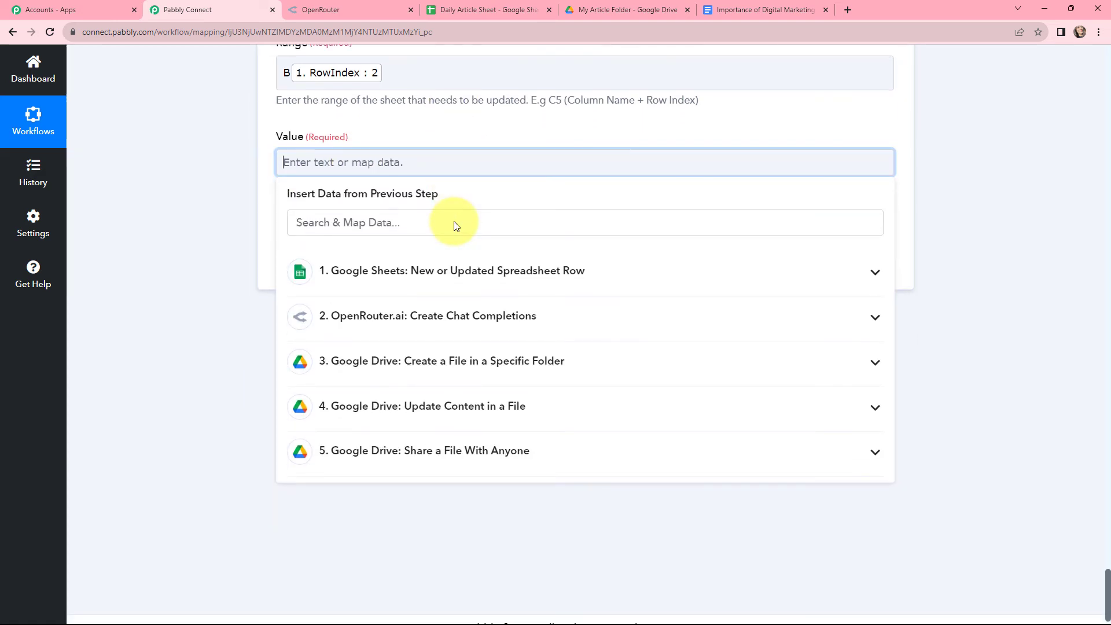
click(488, 454)
scroll(470, 475, down, 1)
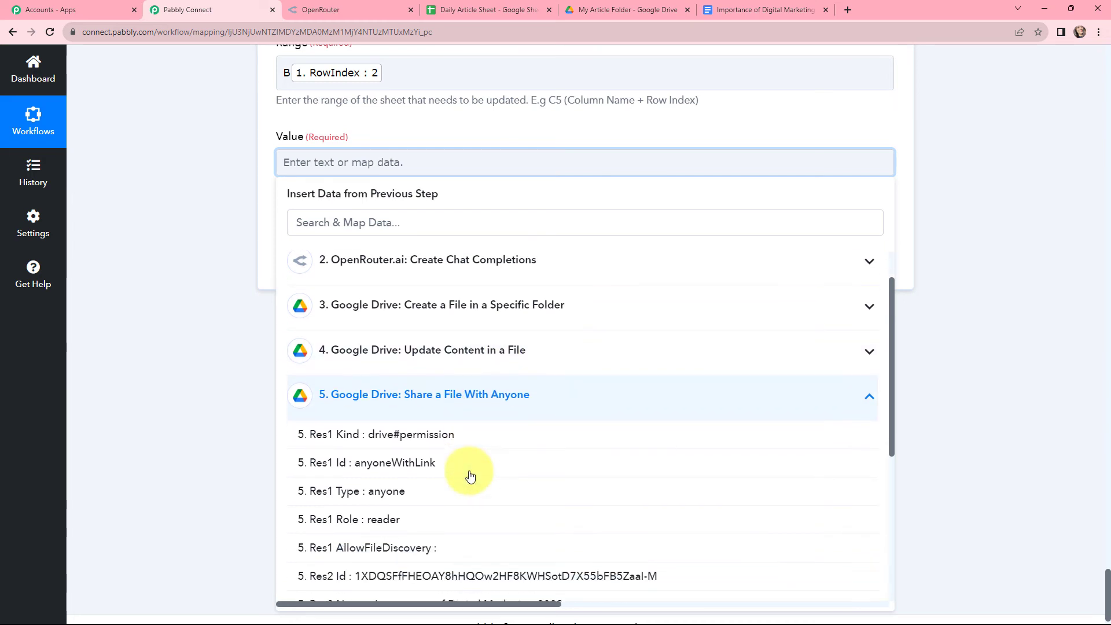
scroll(468, 475, down, 2)
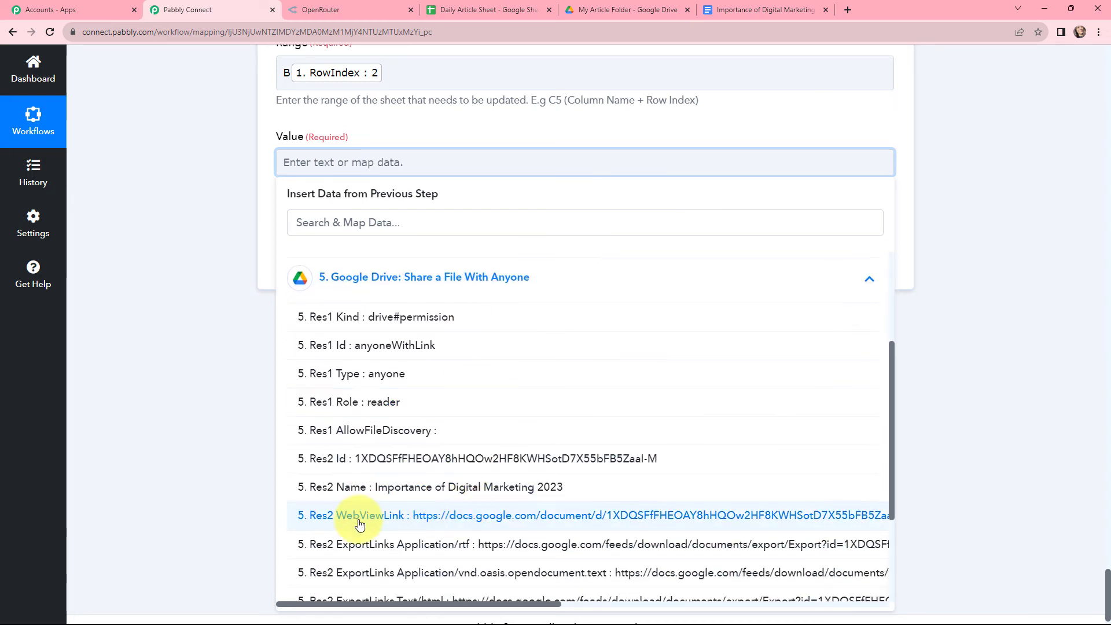
click(396, 520)
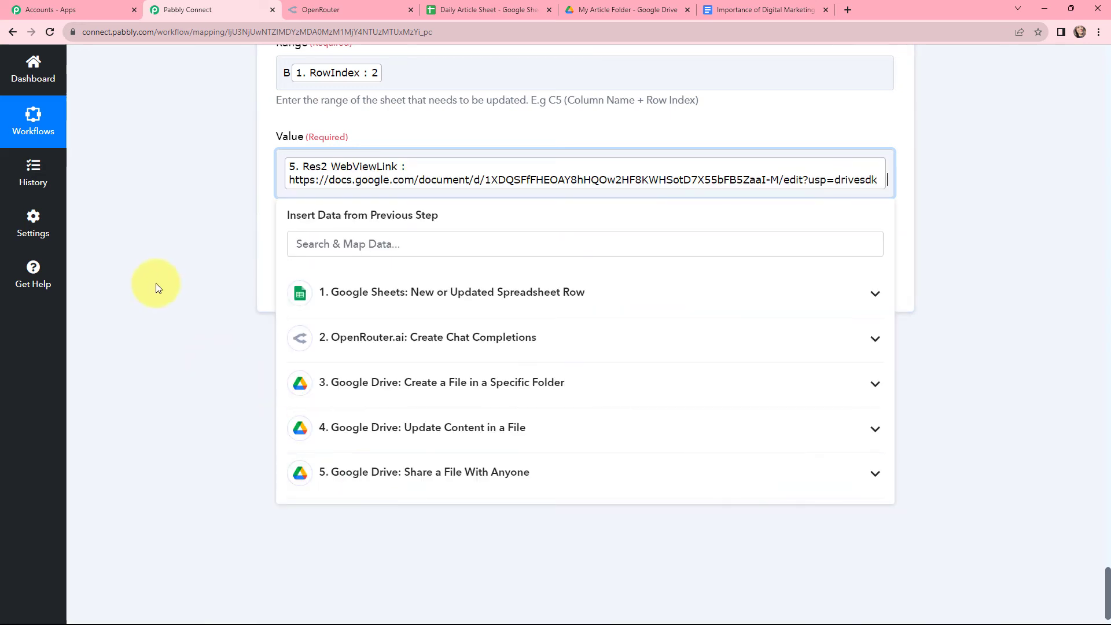
click(156, 281)
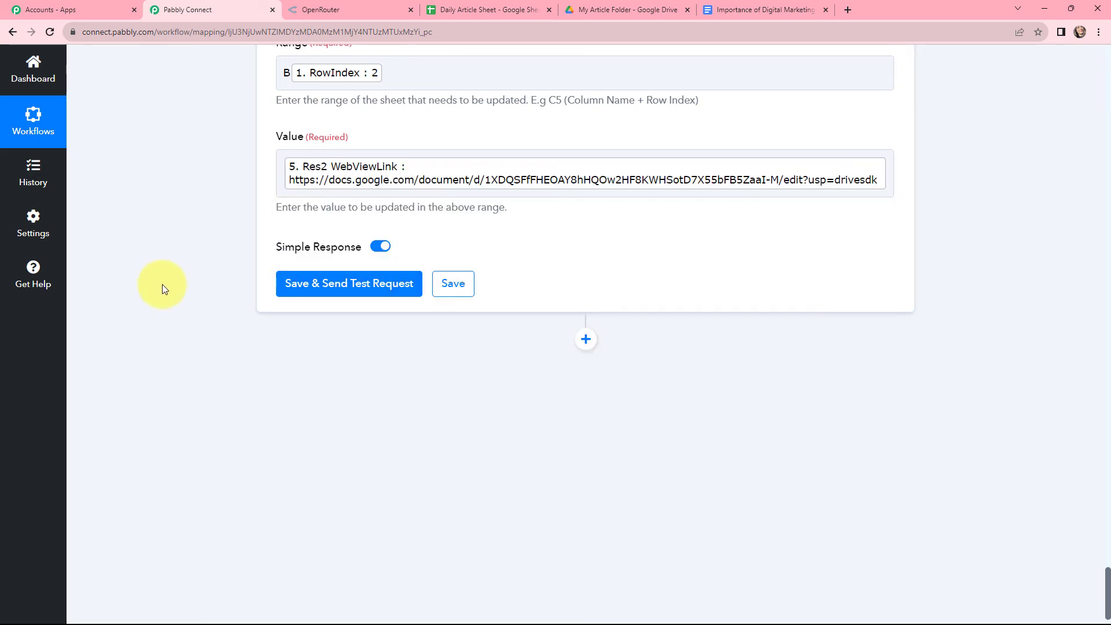
Save the cell update step, send a test request, and check the response and the Article Link column in Daily Article Sheet.
click(334, 286)
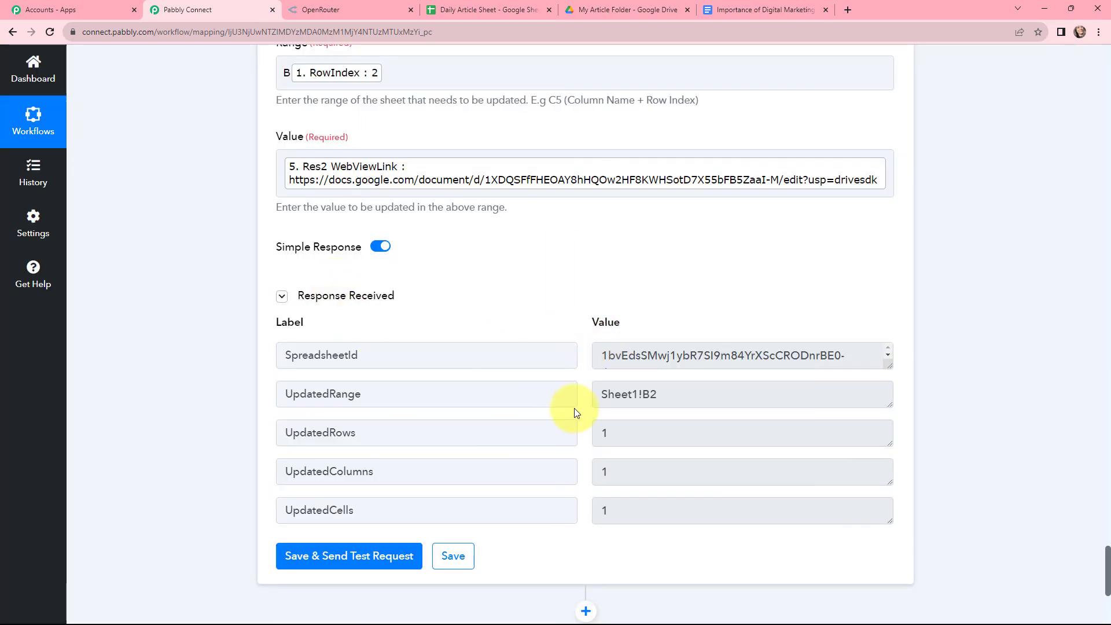
mouse_move(888, 365)
mouse_down()
mouse_move(887, 386)
mouse_move(880, 354)
mouse_up()
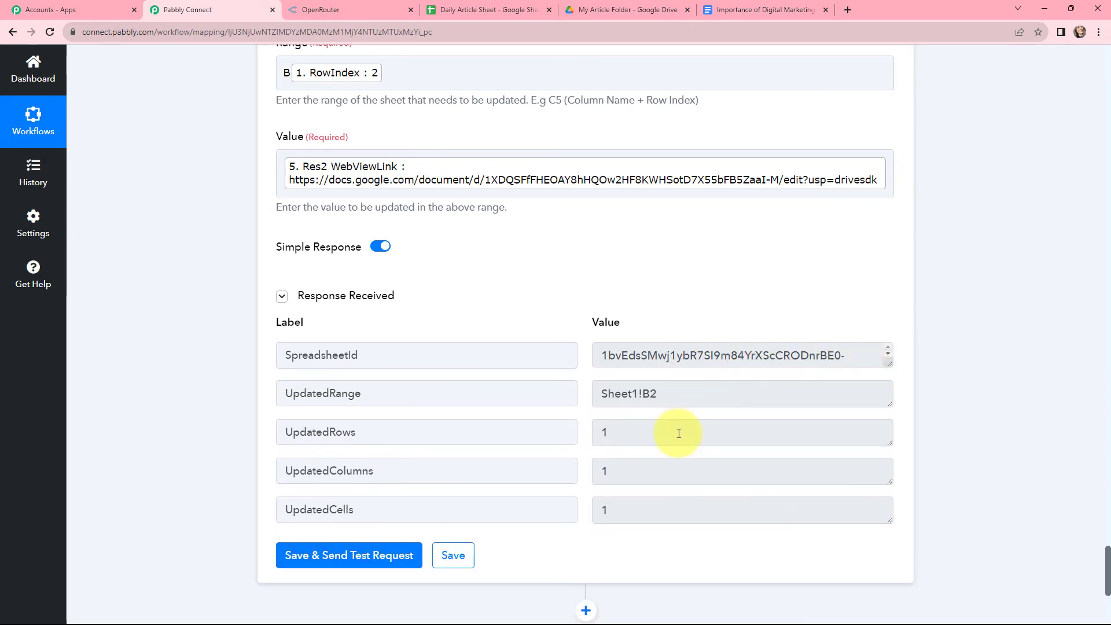
scroll(678, 419, down, 1)
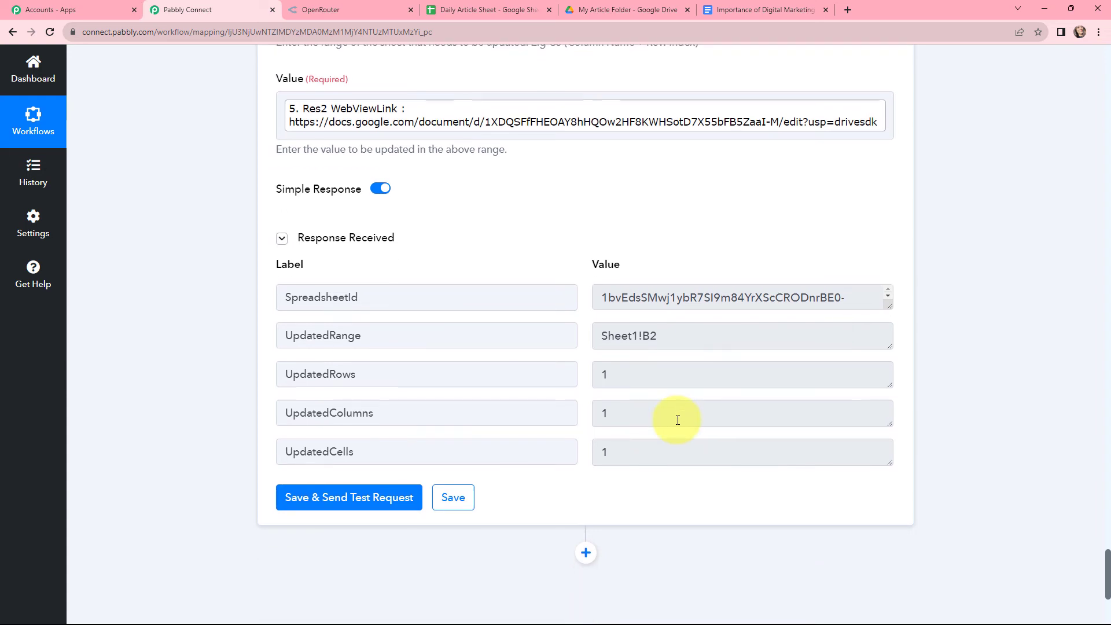
click(479, 7)
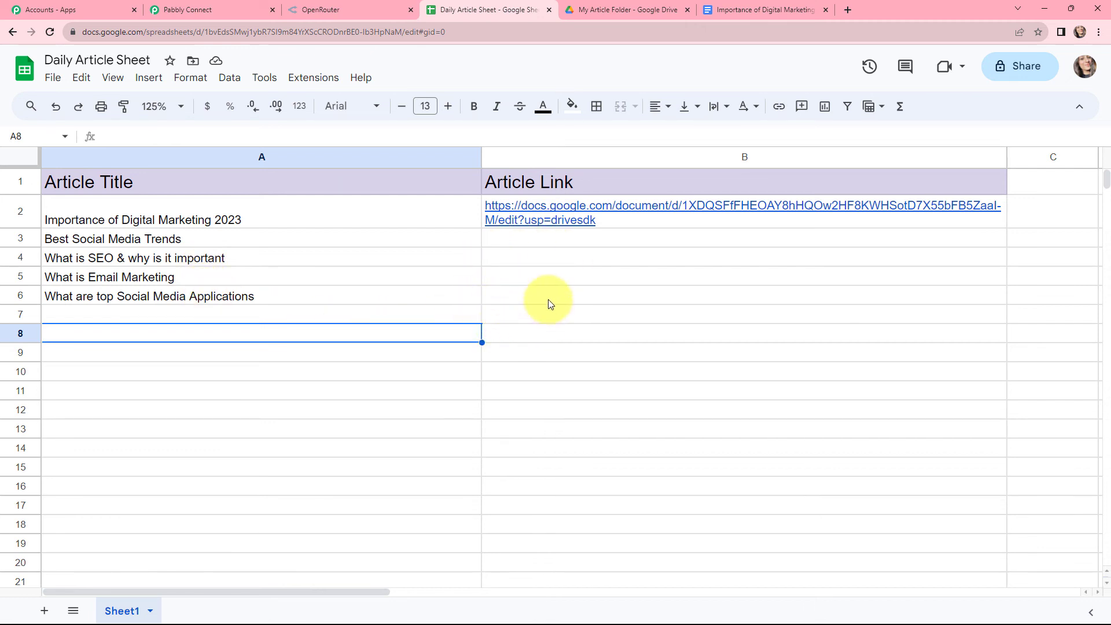
Run Send All Data from Pabbly Connect Webhooks on the sheet, and check the documents in My Article Folder and the article links.
click(322, 77)
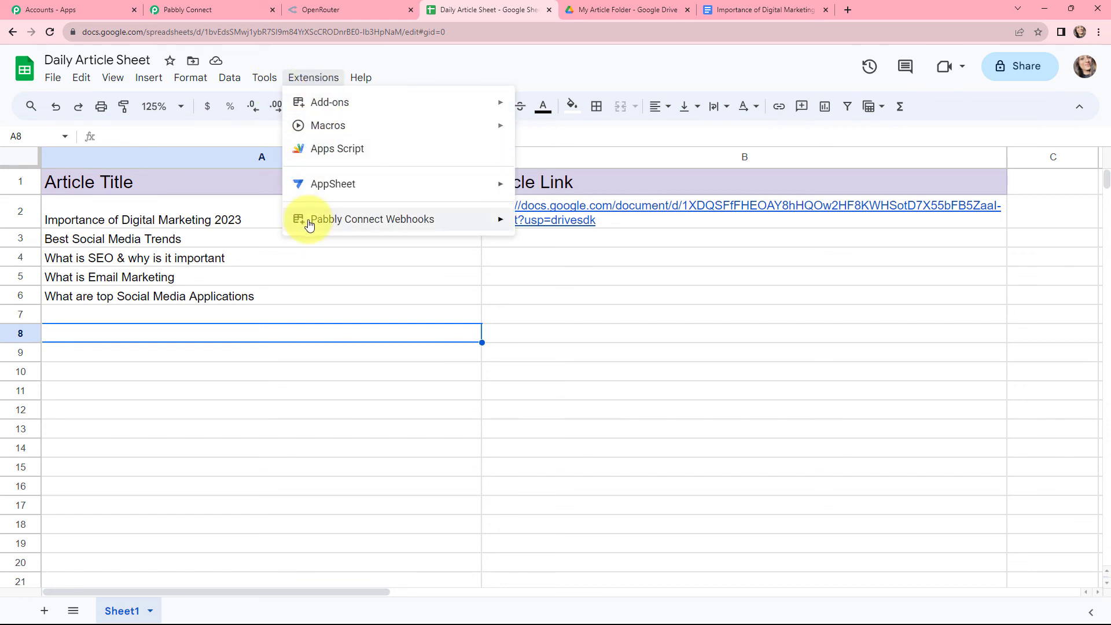
mouse_move(330, 225)
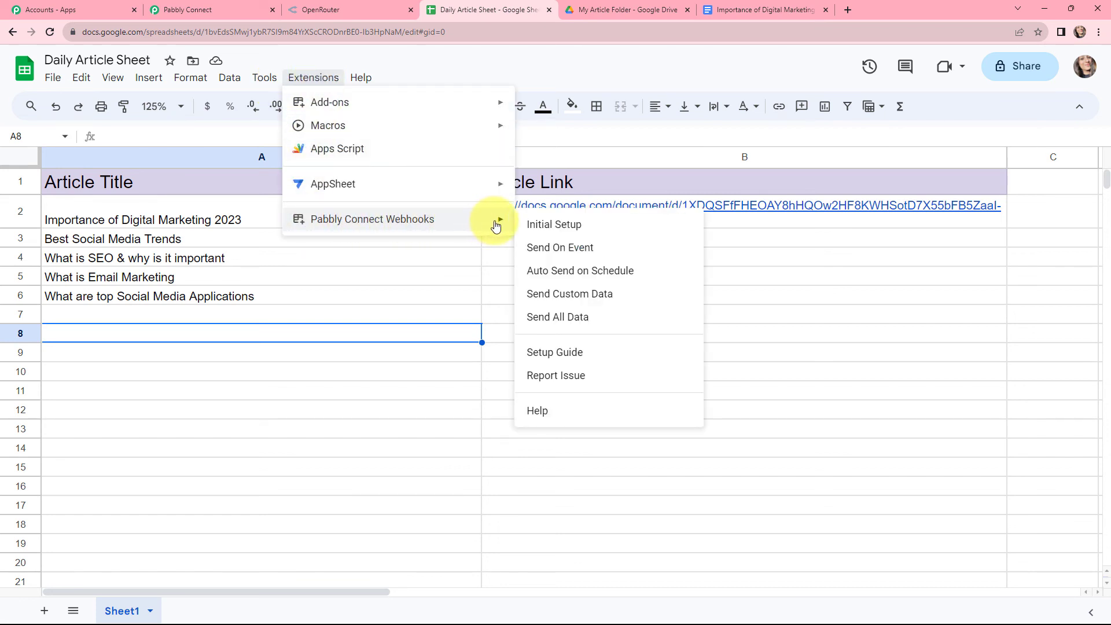
click(607, 322)
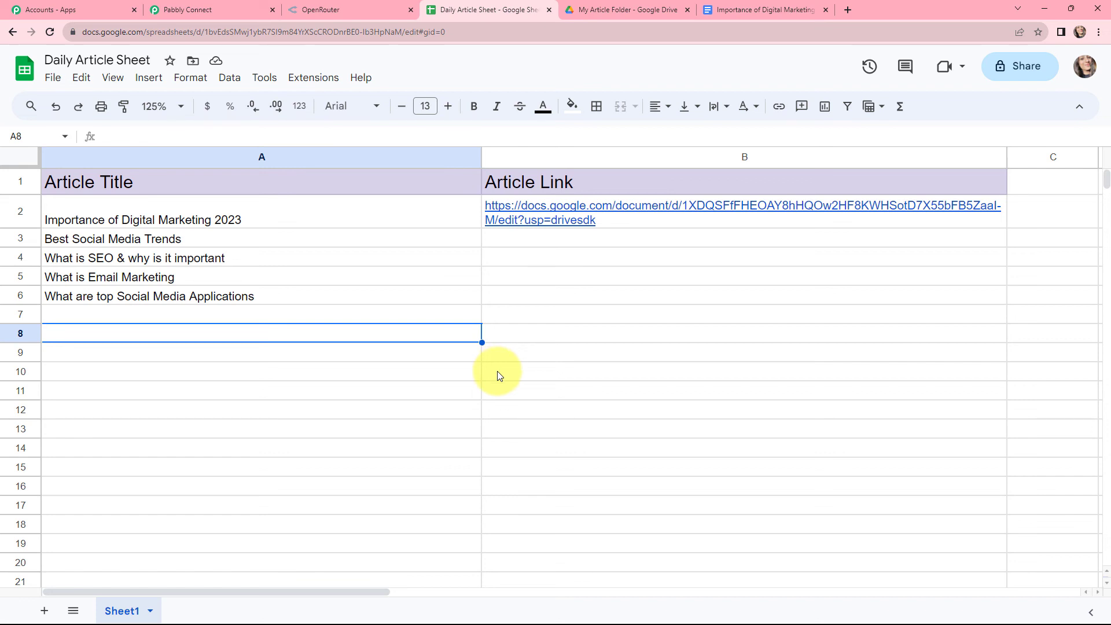
key(ctrl+Tab)
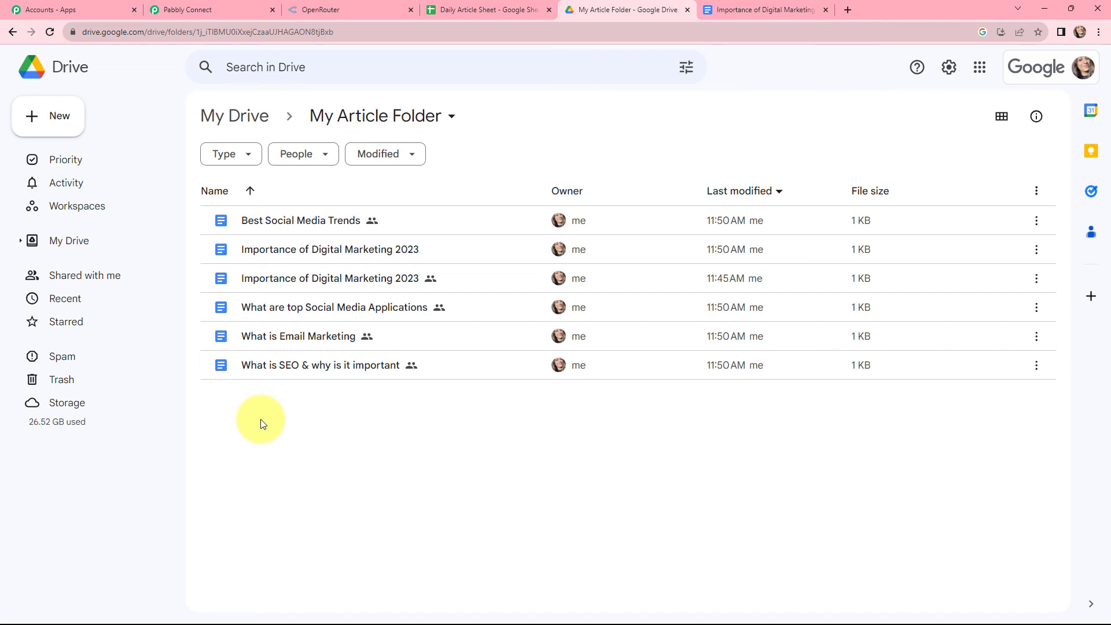
key(ctrl+shift+Tab)
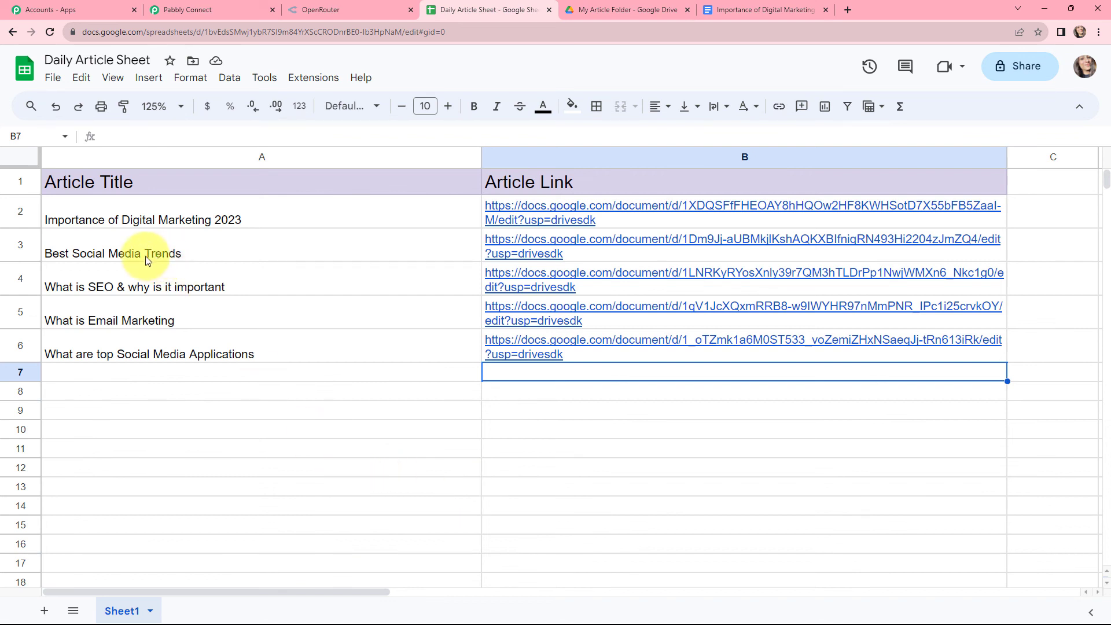
Open the Best Social Media Trends article from its link in the sheet and review the generated text.
click(538, 248)
click(581, 279)
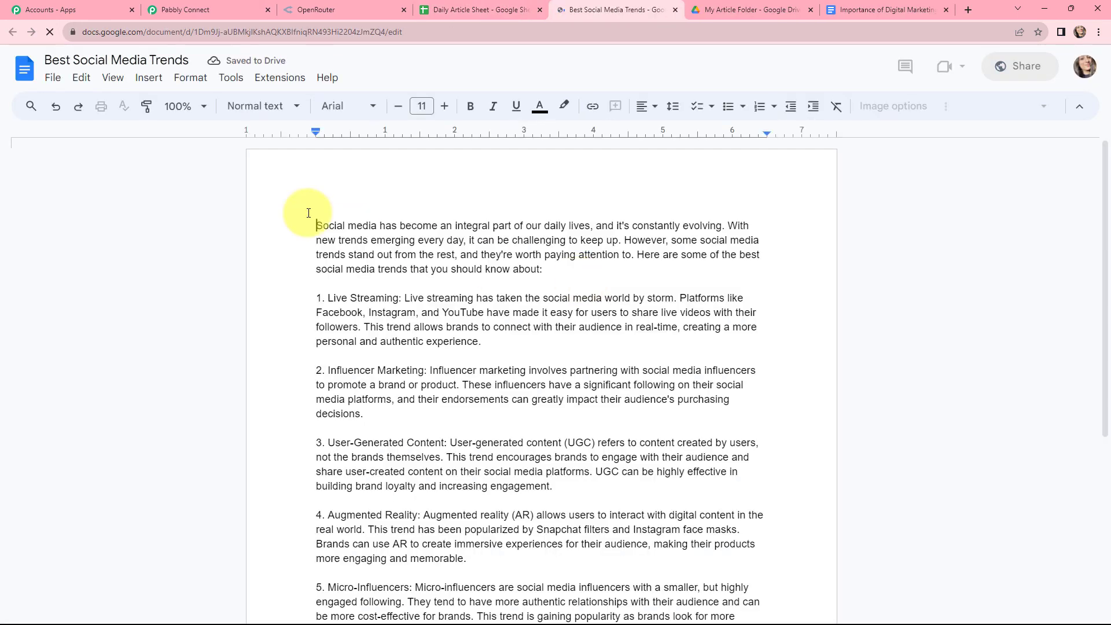
drag(308, 219, 564, 561)
click(586, 421)
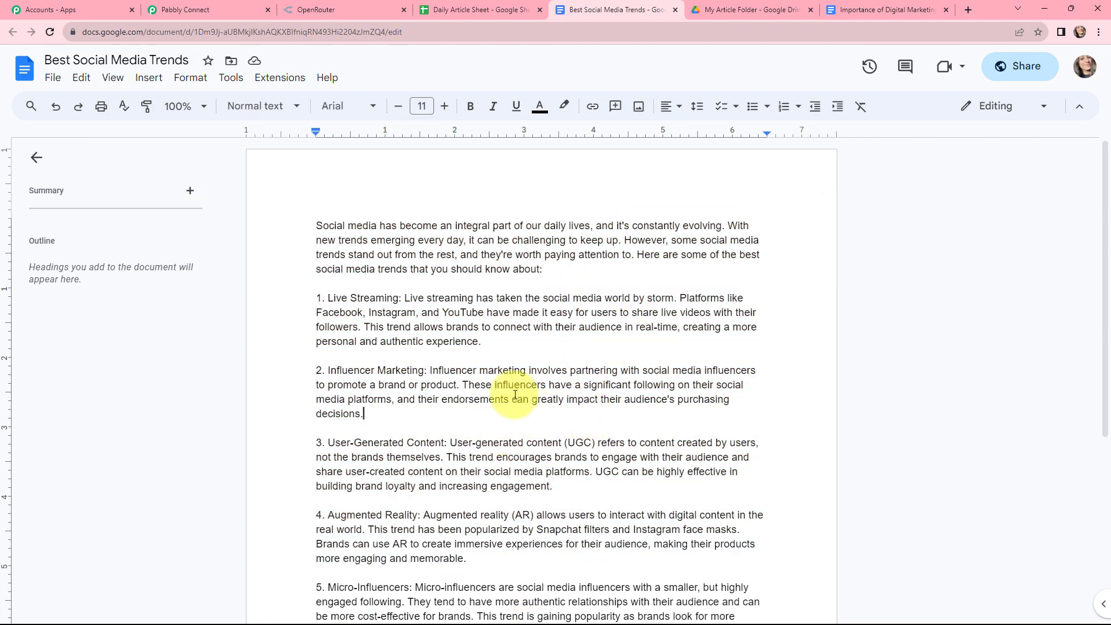
Return to the sheet and switch to Pabbly Connect to review the steps of the Write Articles in Bulk workflow.
click(469, 10)
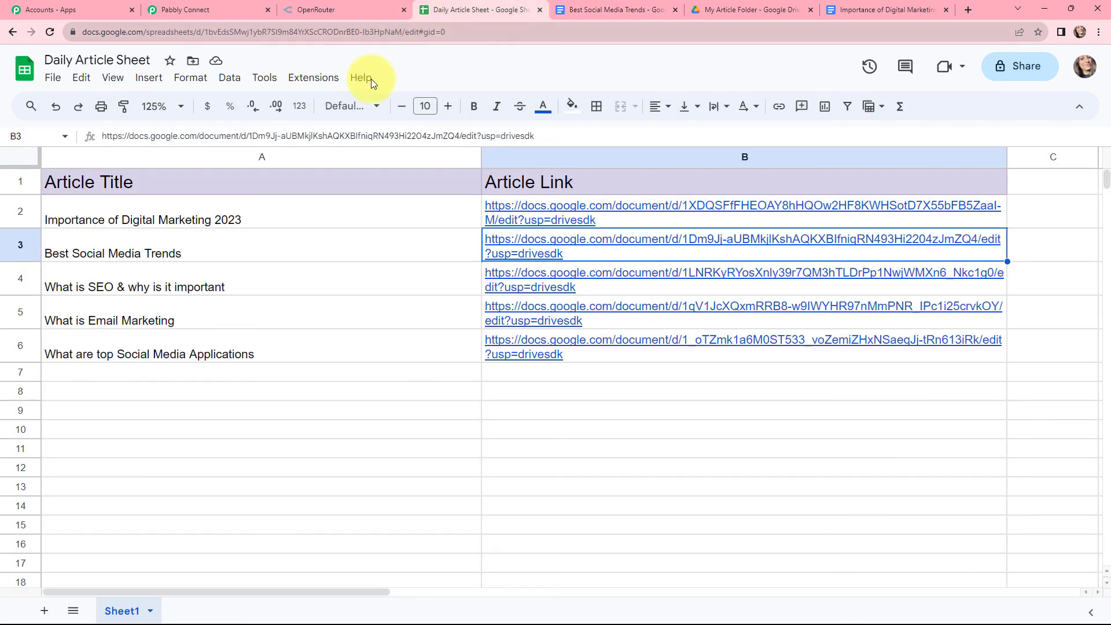
click(612, 431)
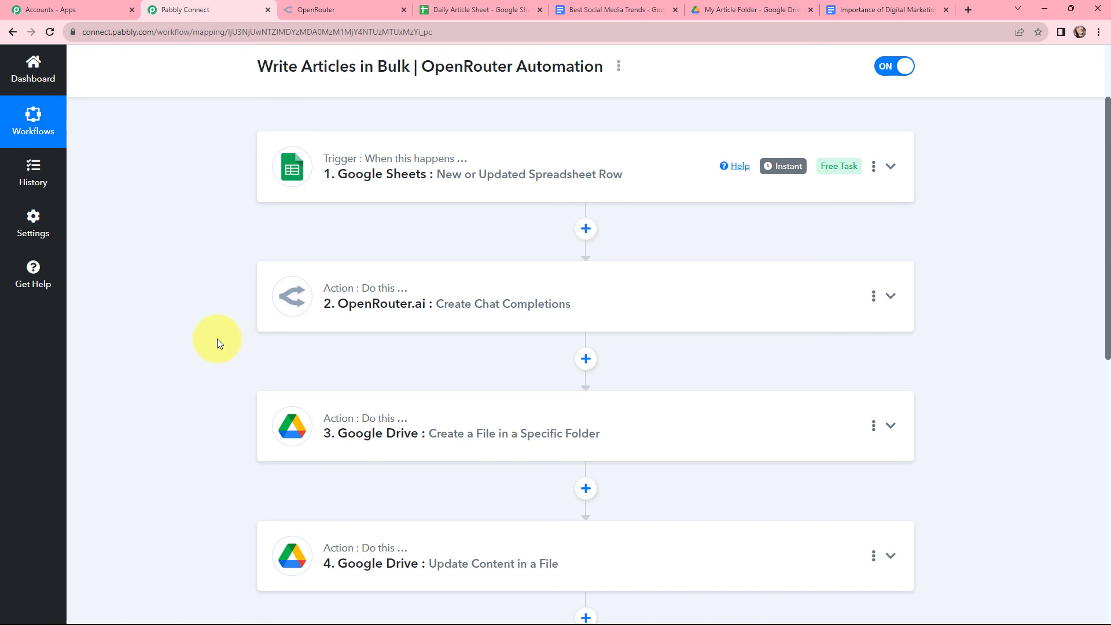
scroll(218, 343, down, 4)
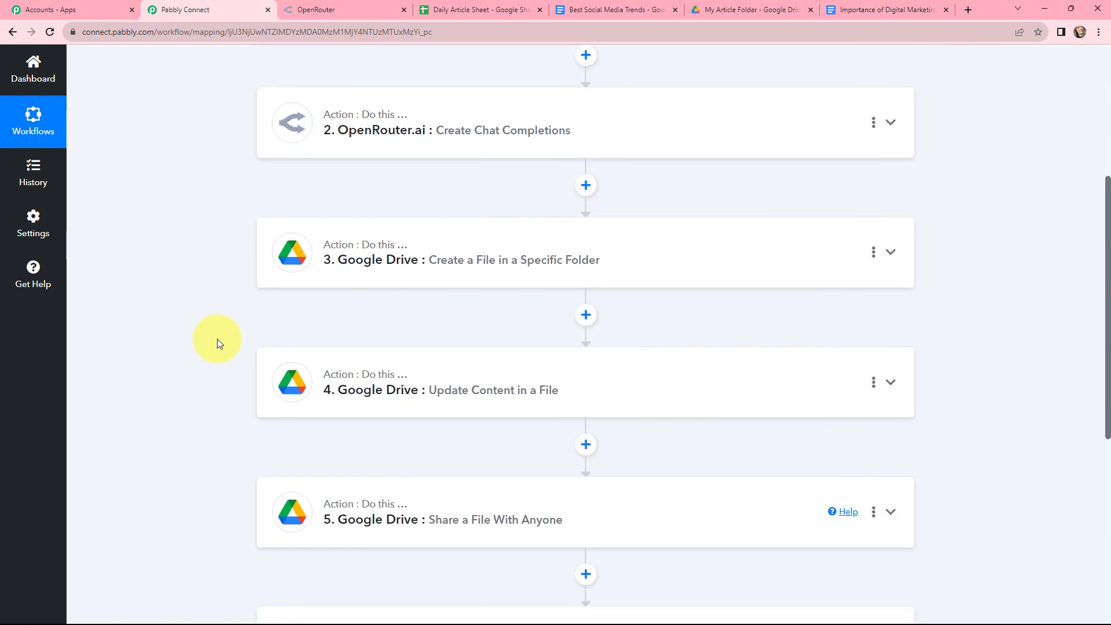